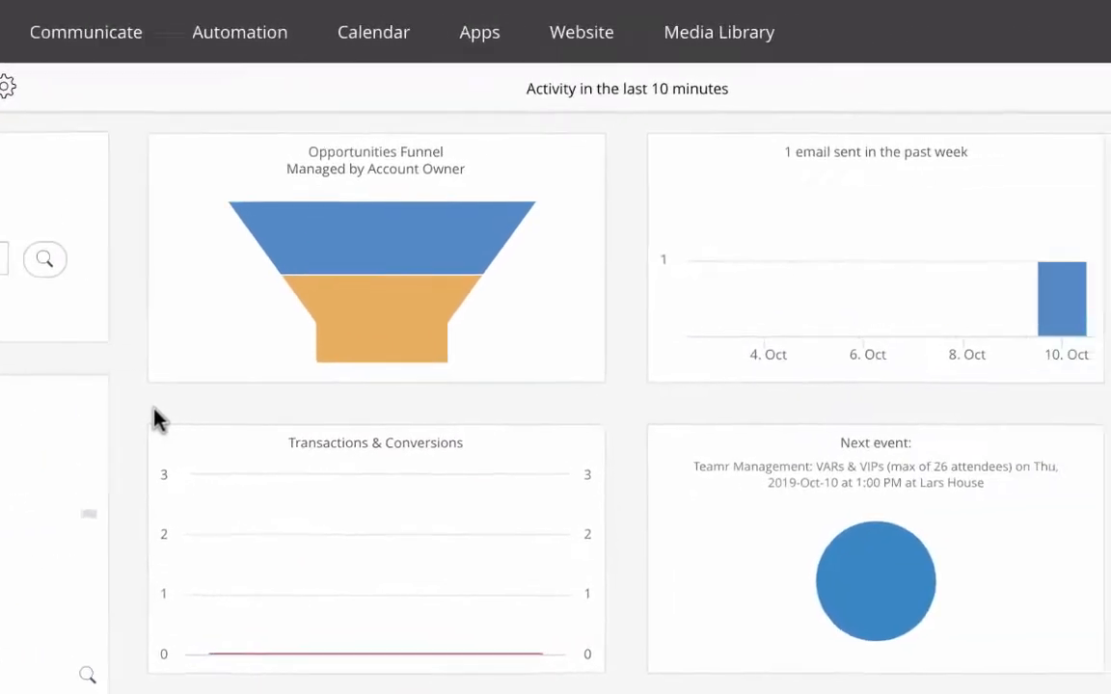
# Create a new group named TradeShow using the *Master Group settings template
pyautogui.click(1016, 44)
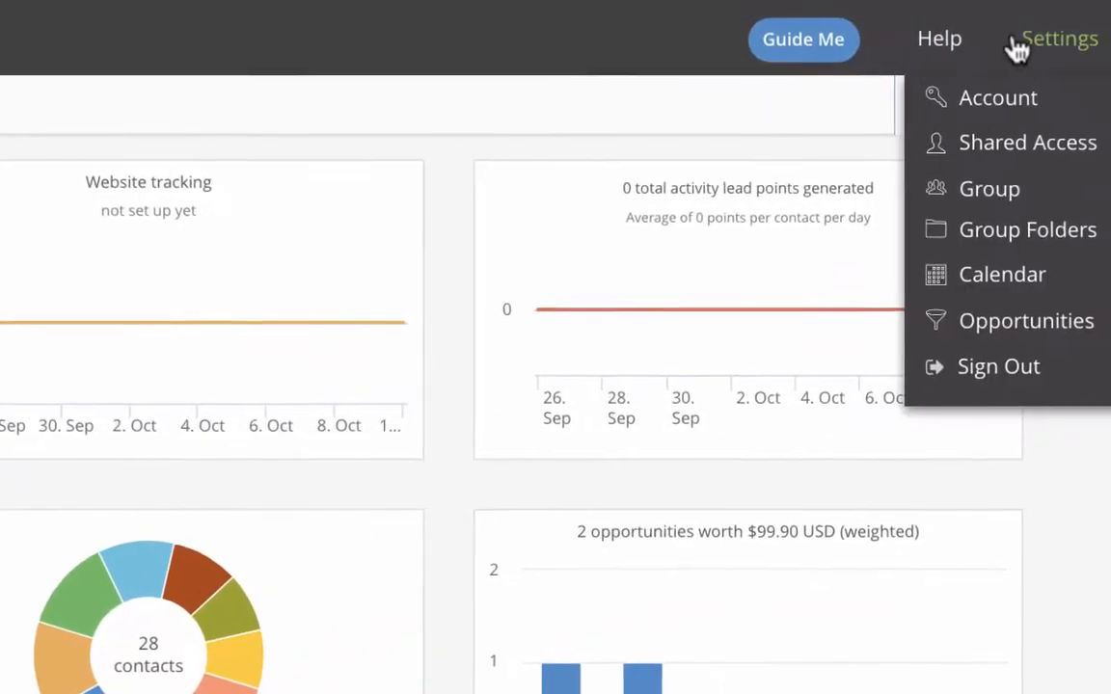
pyautogui.click(1036, 189)
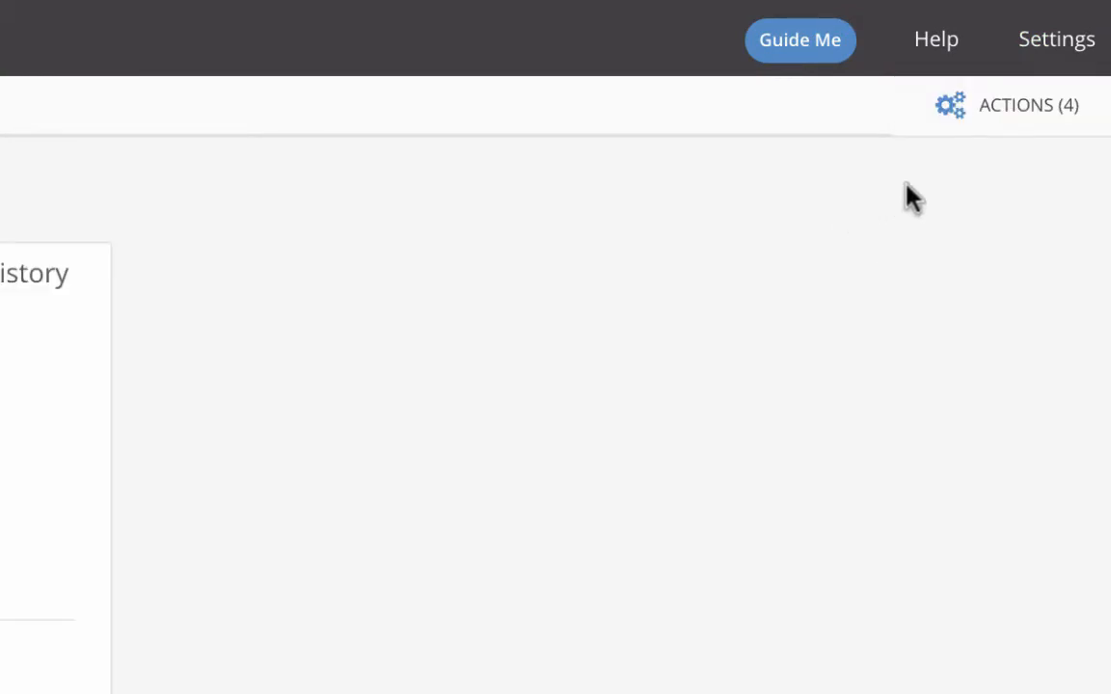
pyautogui.click(1025, 115)
pyautogui.click(830, 118)
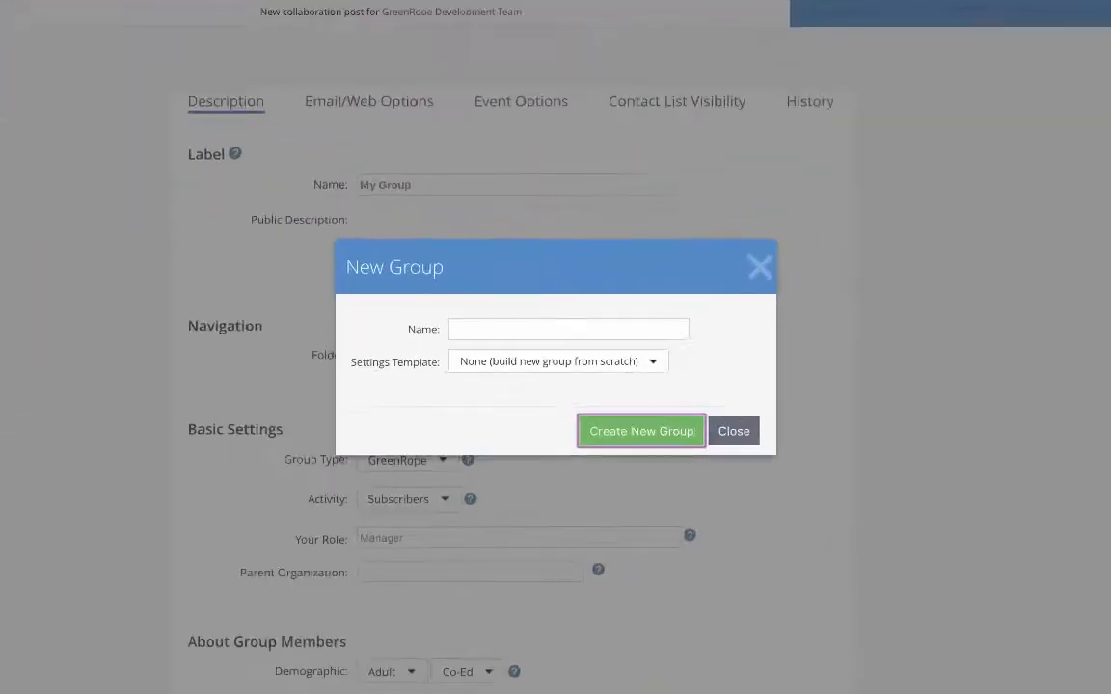
pyautogui.click(644, 331)
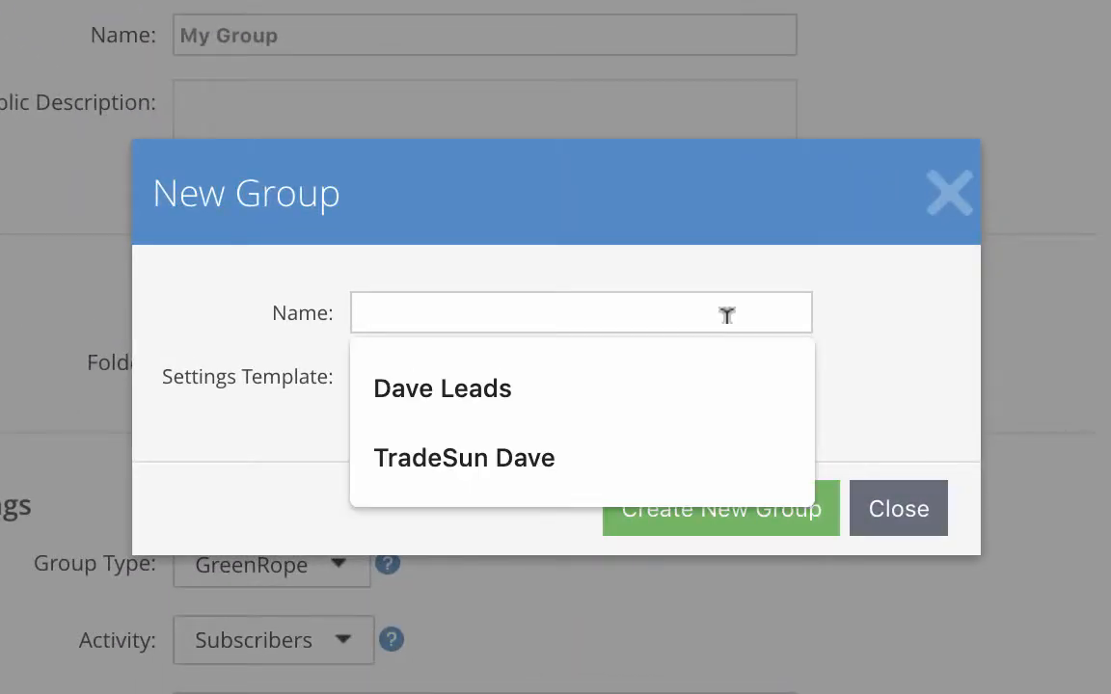
pyautogui.write('TradeShow')
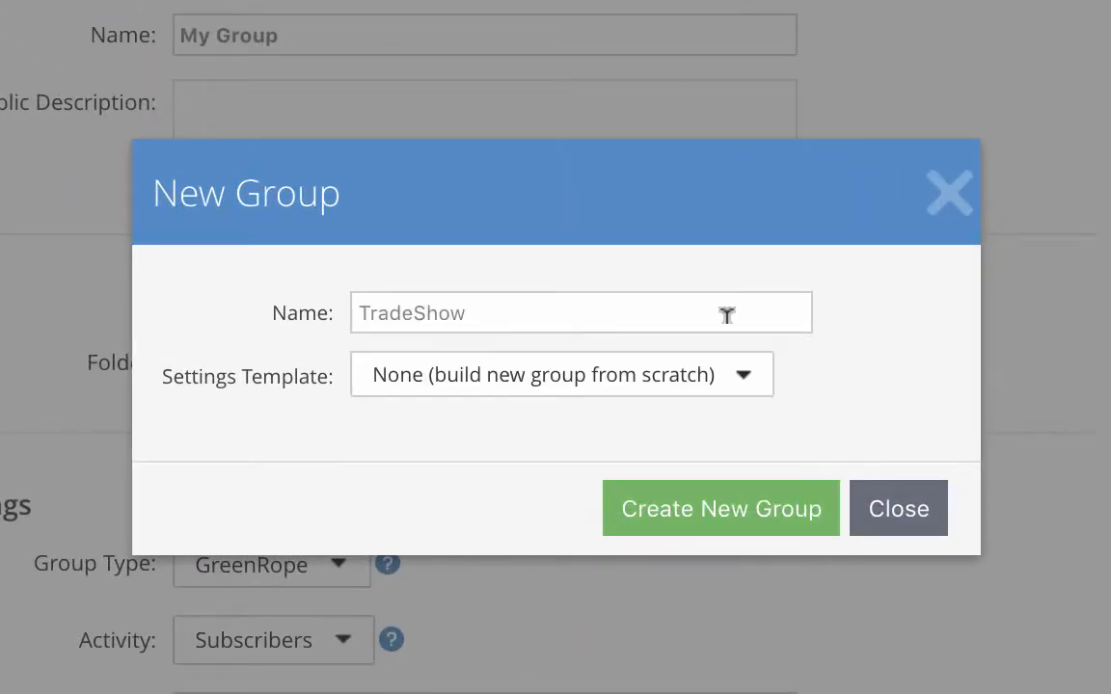
pyautogui.click(743, 380)
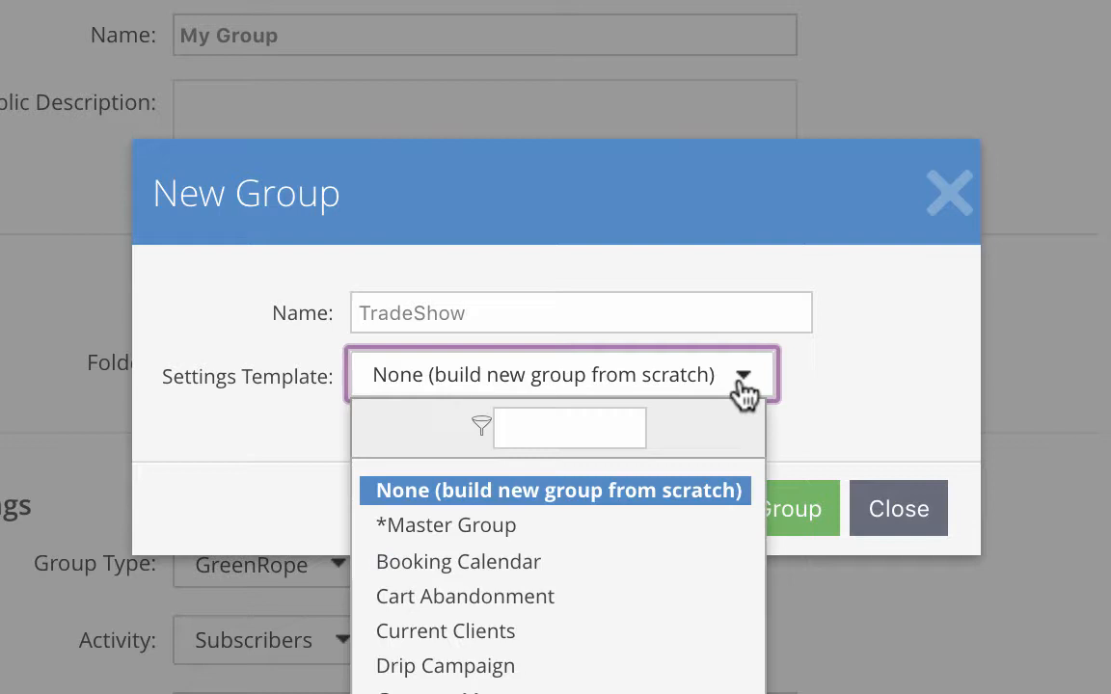
pyautogui.click(732, 530)
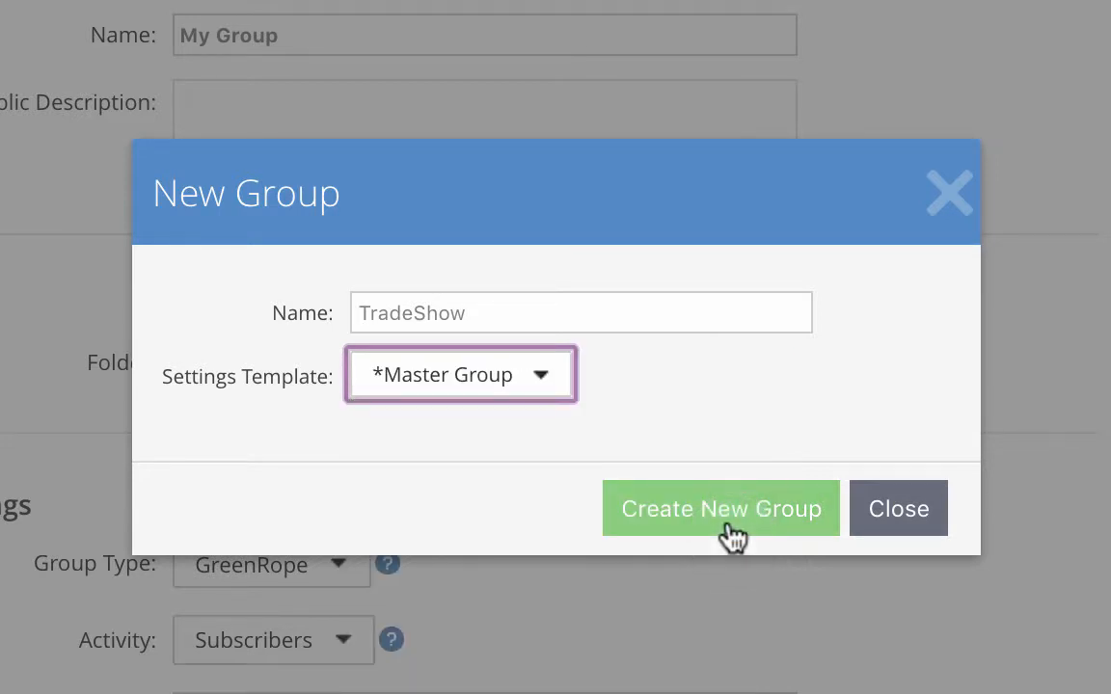
pyautogui.click(730, 533)
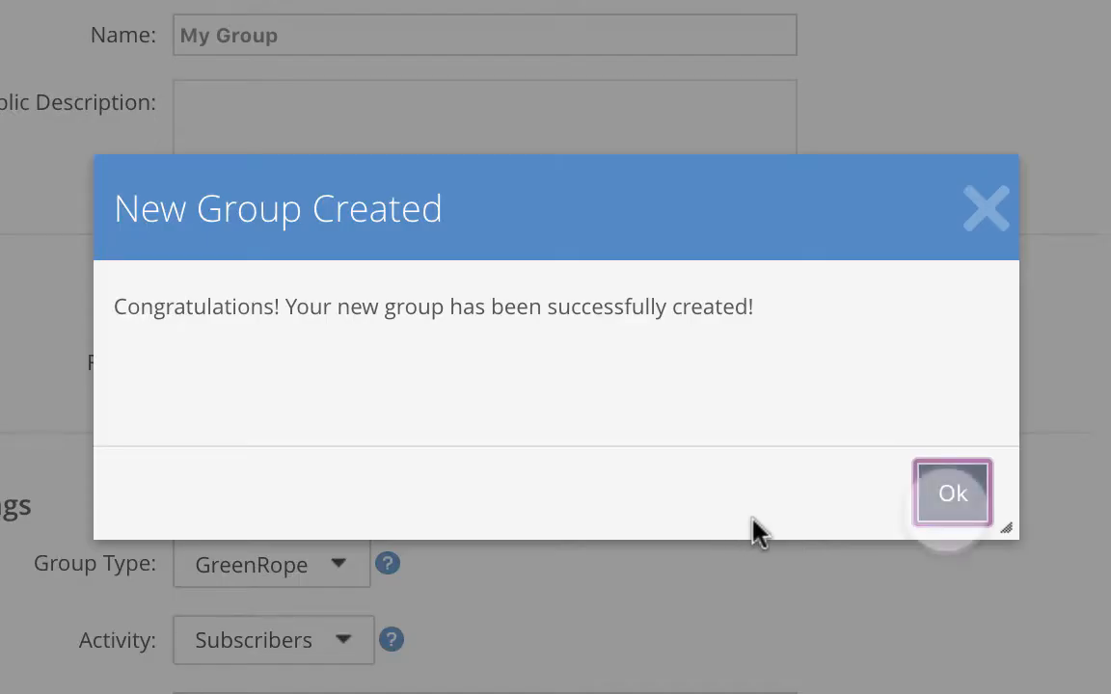
pyautogui.click(950, 520)
# Open the group's custom user fields and inspect the Lead Source field
pyautogui.moveTo(473, 59)
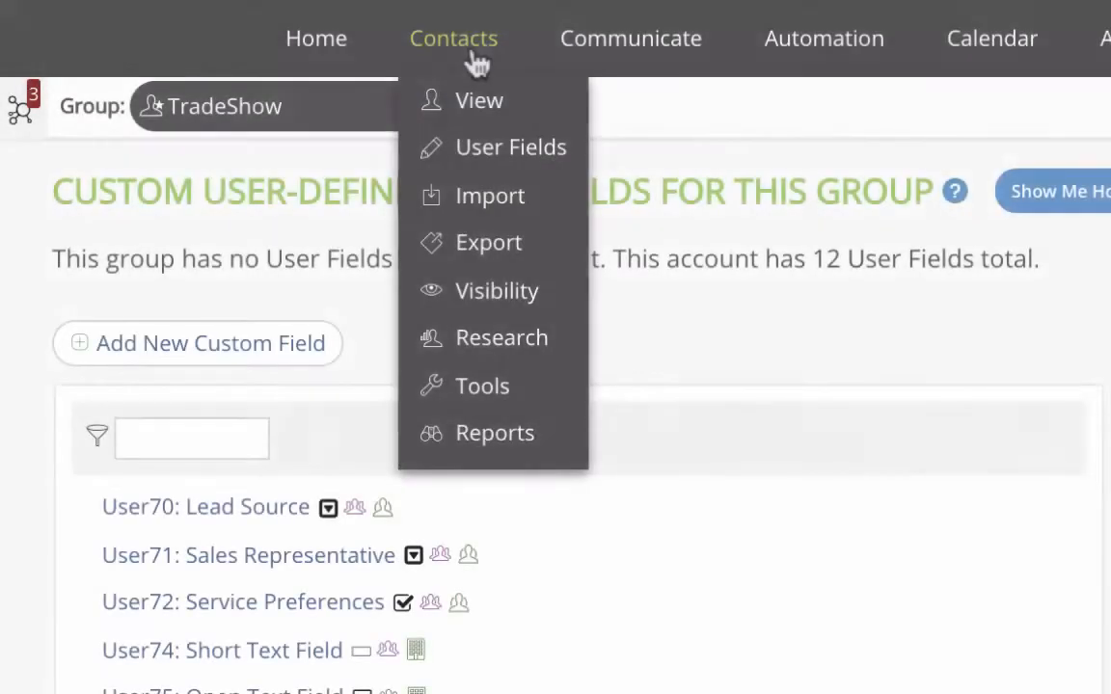
pyautogui.click(484, 147)
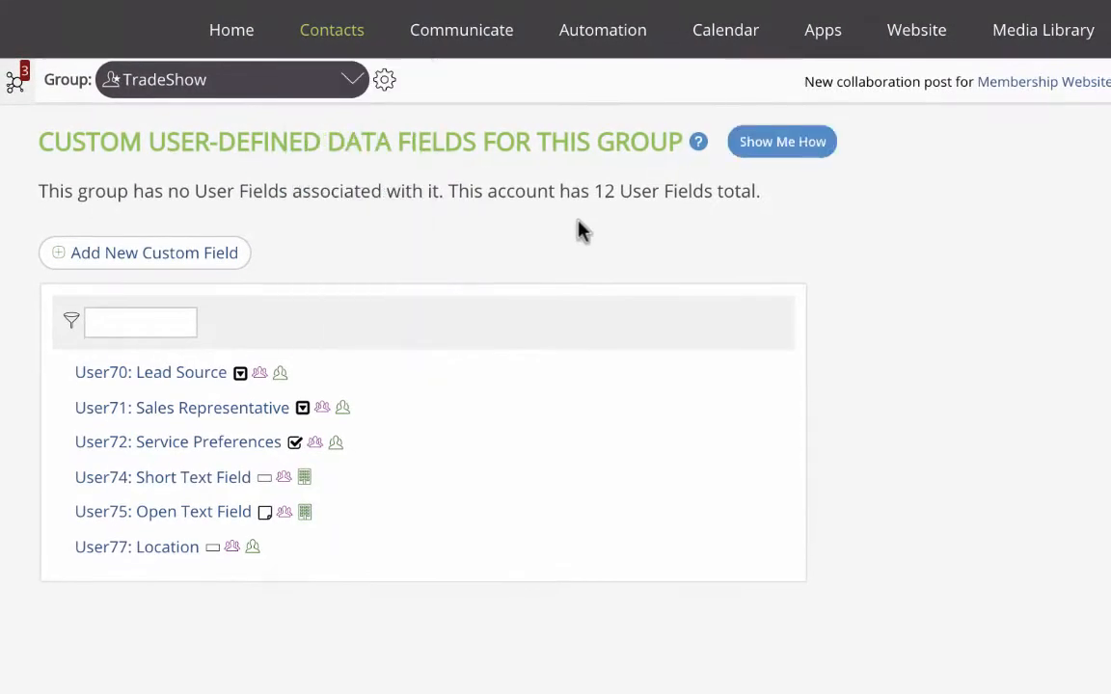
pyautogui.click(215, 380)
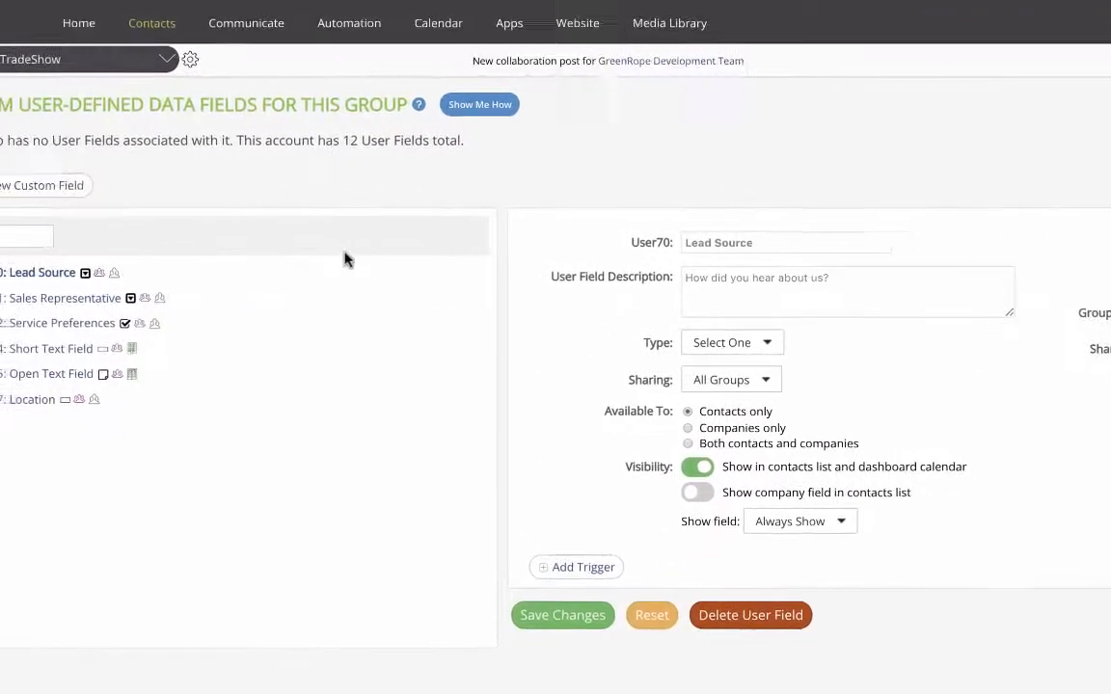
pyautogui.click(82, 189)
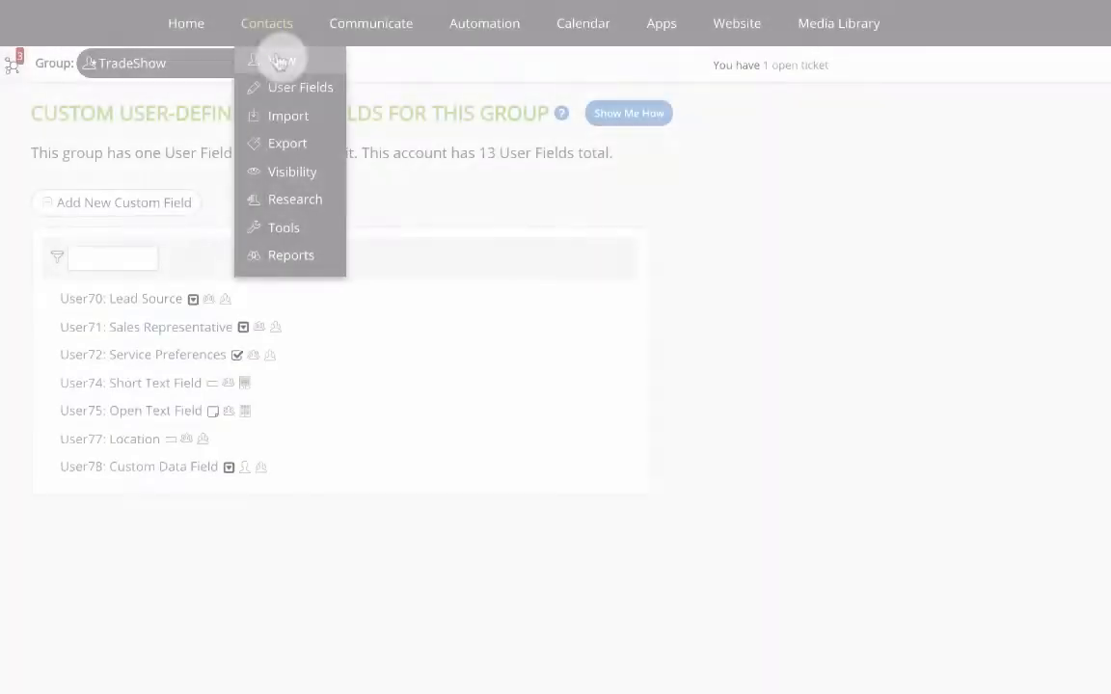
# Open the contacts list and choose to add a tag to the current selection
pyautogui.click(279, 60)
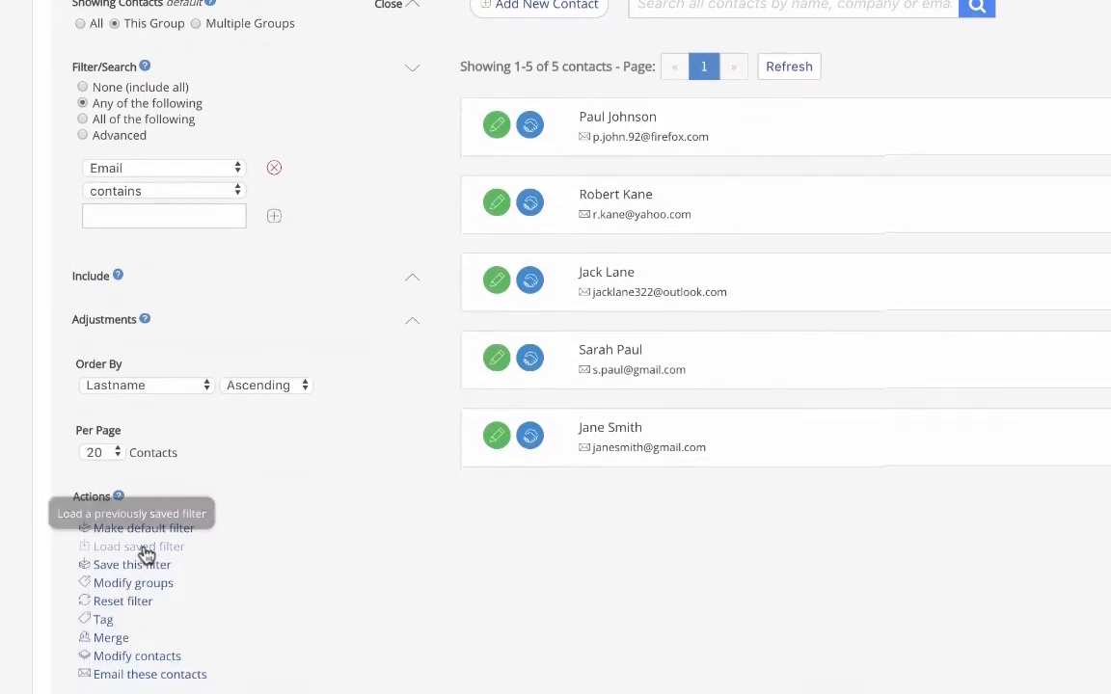
pyautogui.click(104, 619)
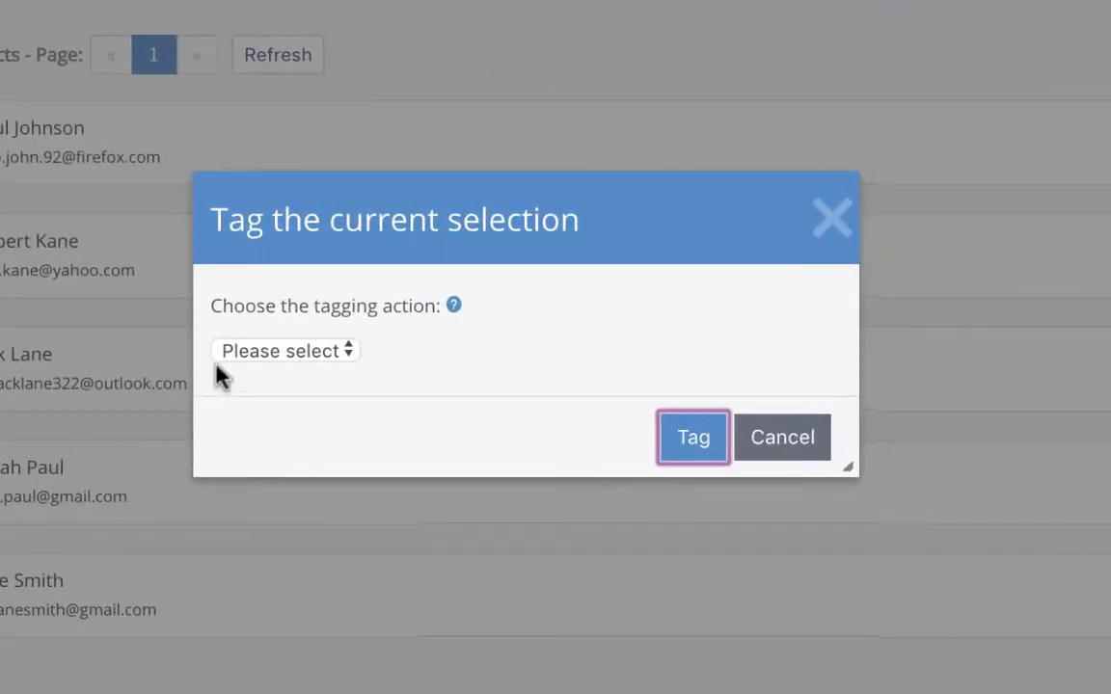
pyautogui.click(255, 355)
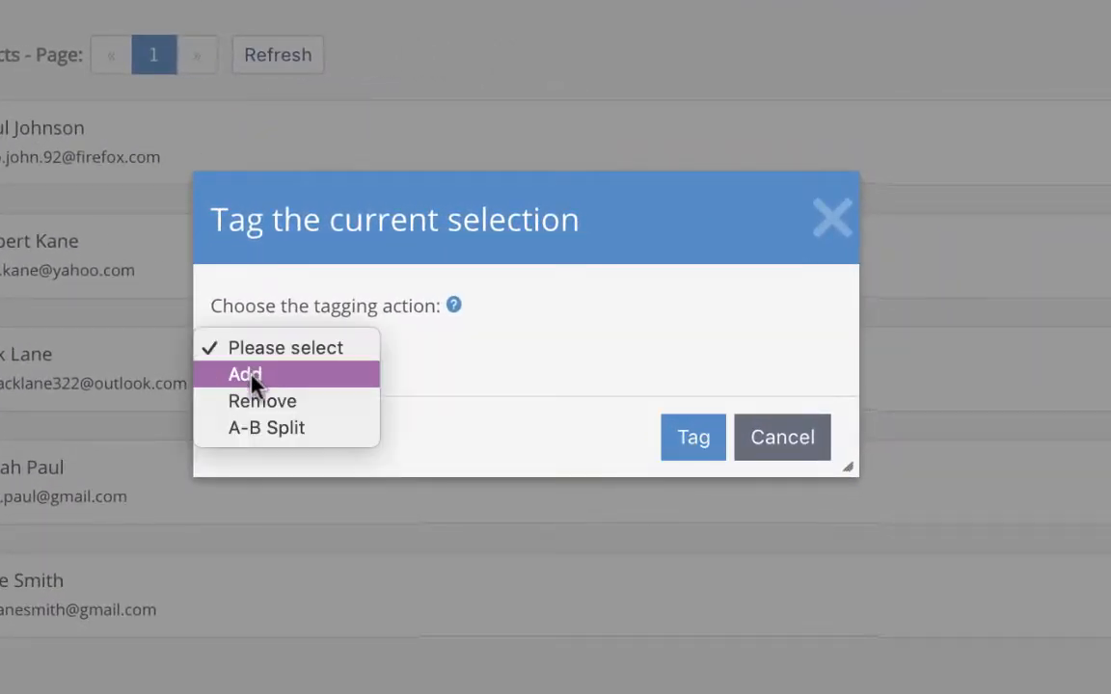
pyautogui.click(253, 382)
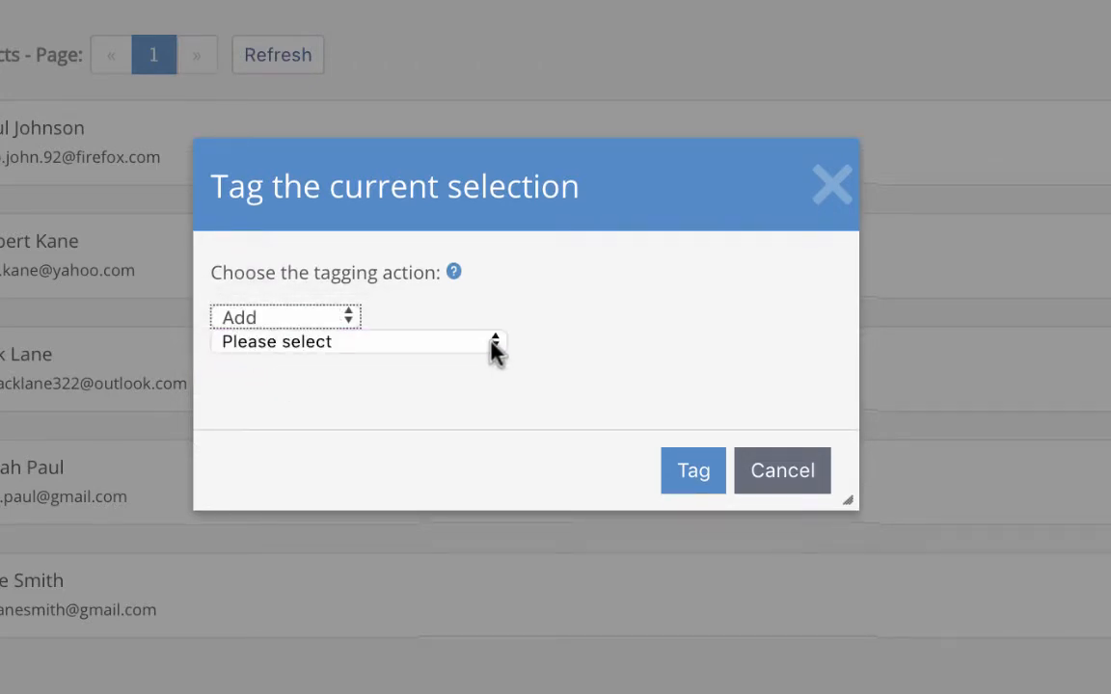
# Create a new tag with long name TradeShow and short name TS and apply it to the contacts
pyautogui.click(493, 345)
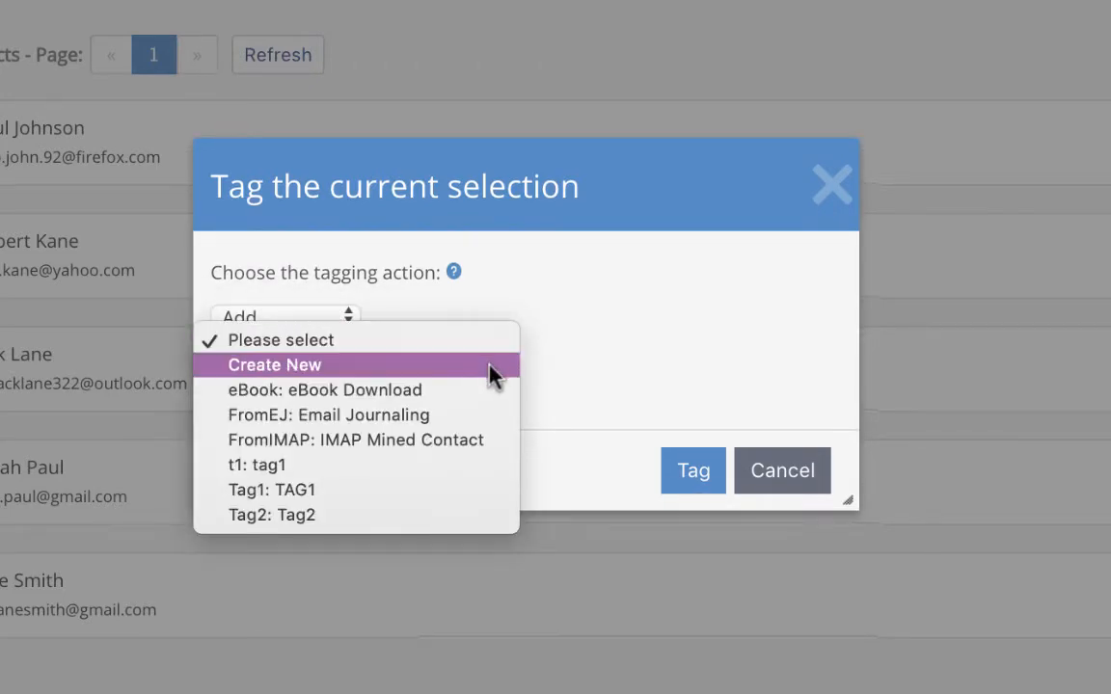
pyautogui.click(491, 366)
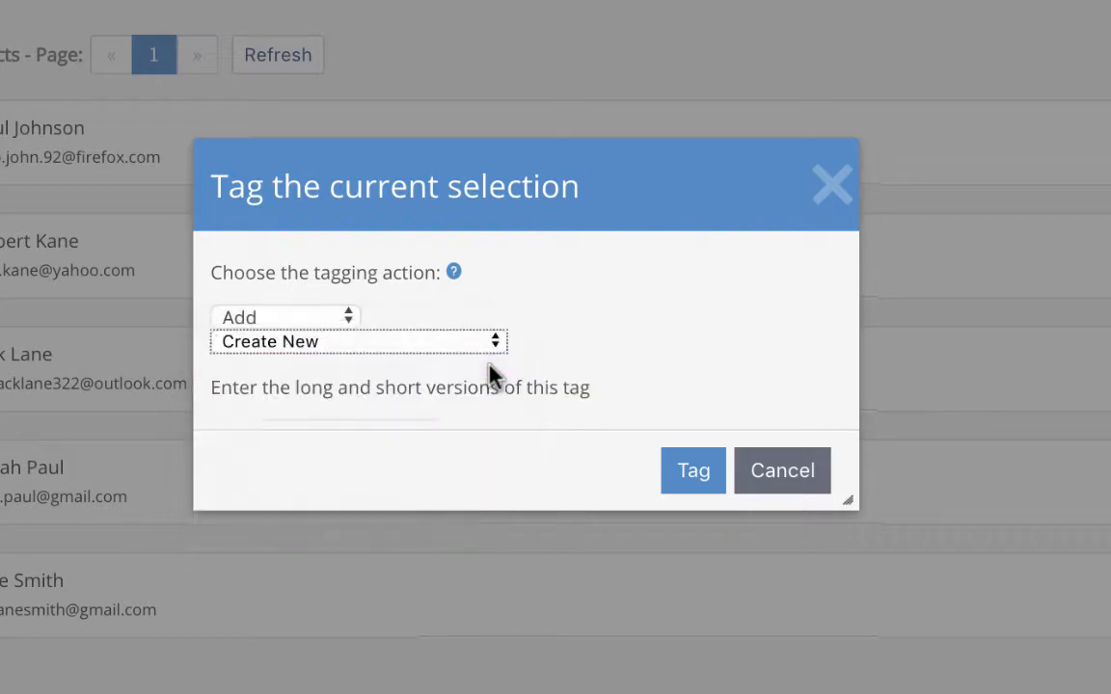
pyautogui.scroll(-2, 491, 376)
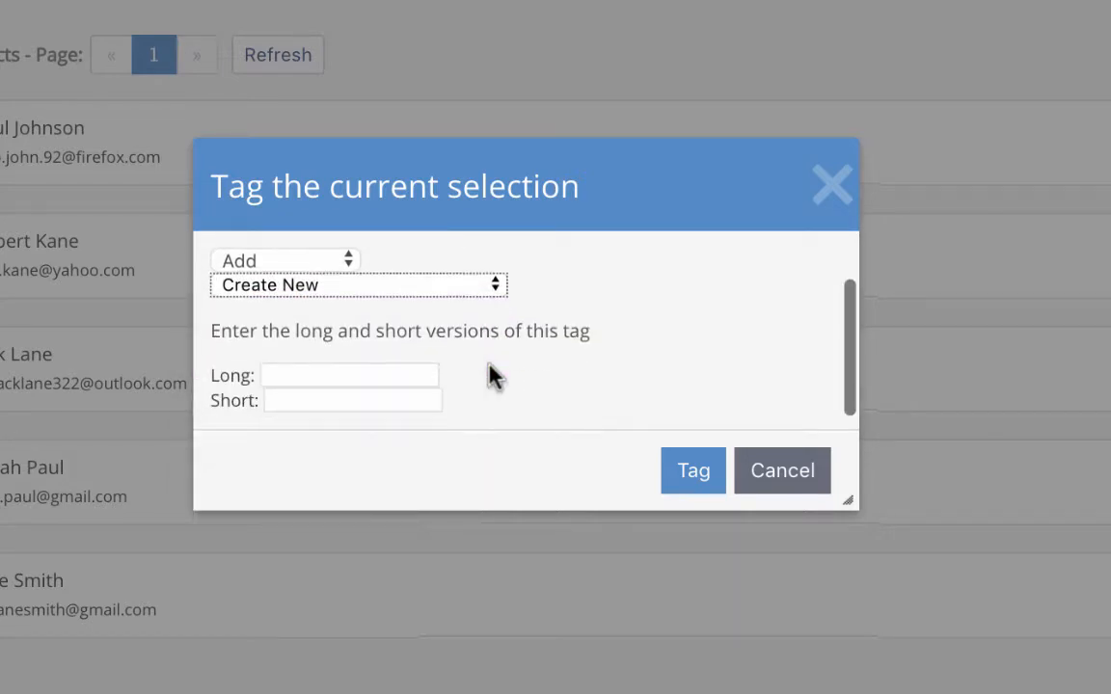
pyautogui.click(405, 366)
pyautogui.write('TradeShow')
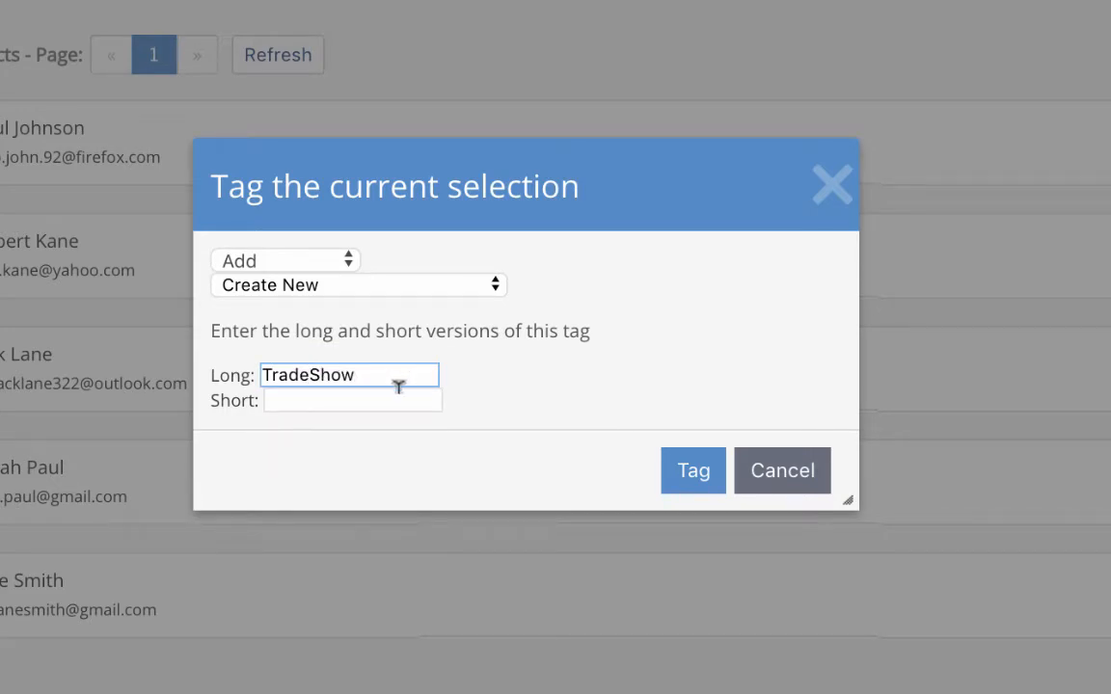
pyautogui.press('Tab')
pyautogui.write('TS')
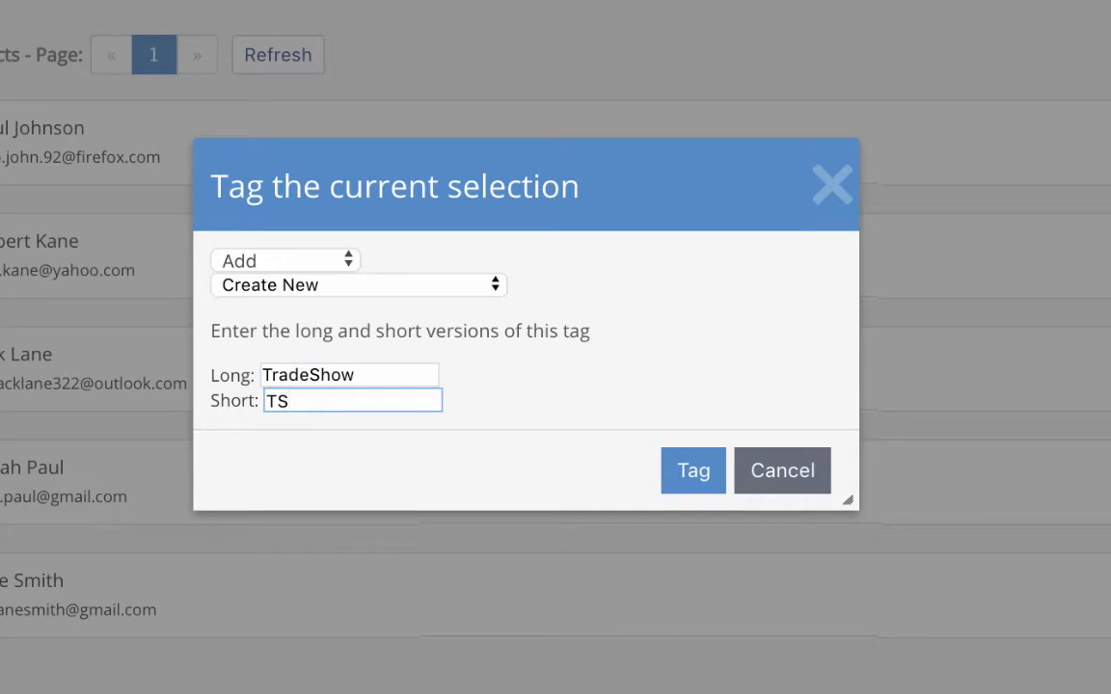
pyautogui.click(694, 472)
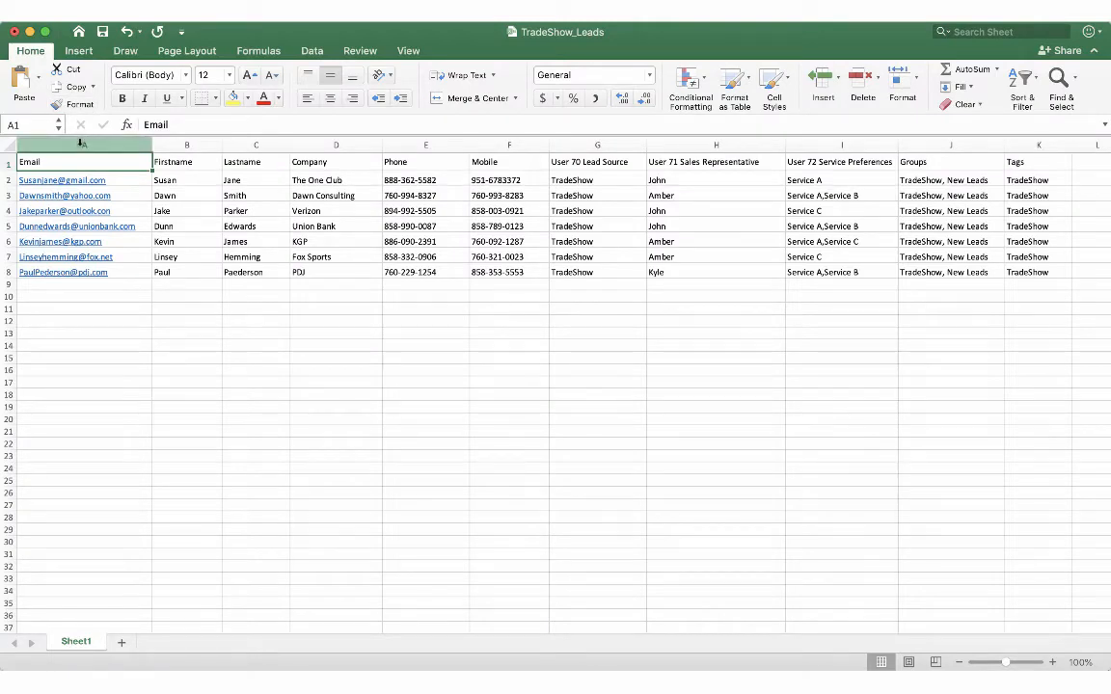
# In Excel, review the column headers of the TradeShow_Leads spreadsheet from Email through Tags
pyautogui.click(5, 165)
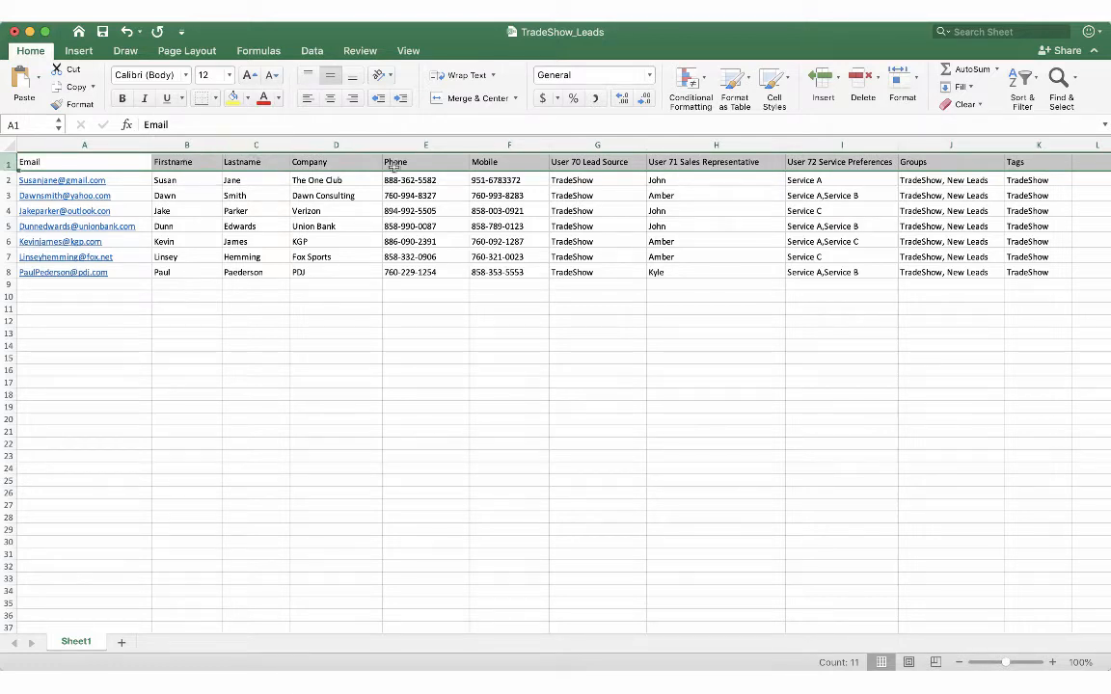
pyautogui.click(577, 163)
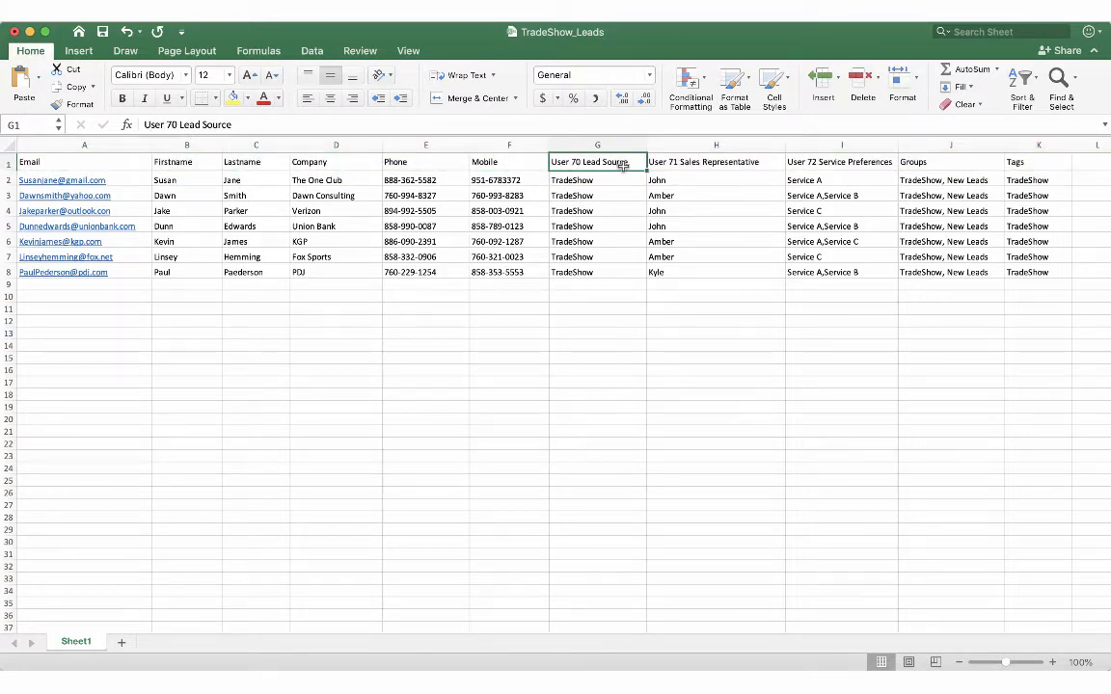
pyautogui.click(777, 161)
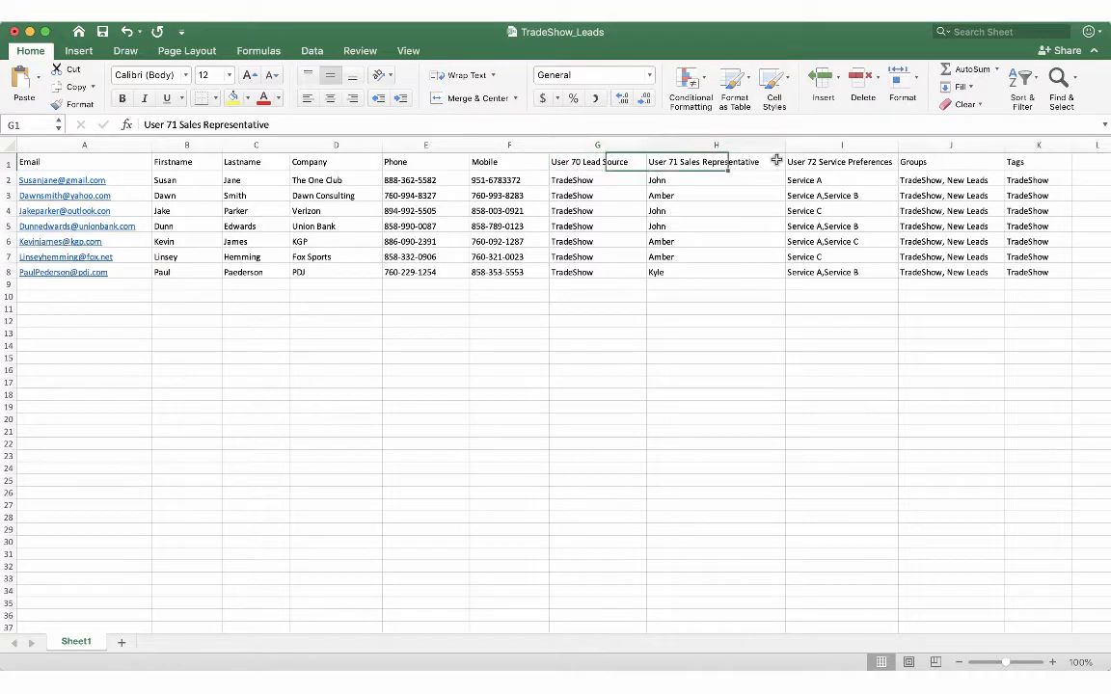
pyautogui.click(873, 162)
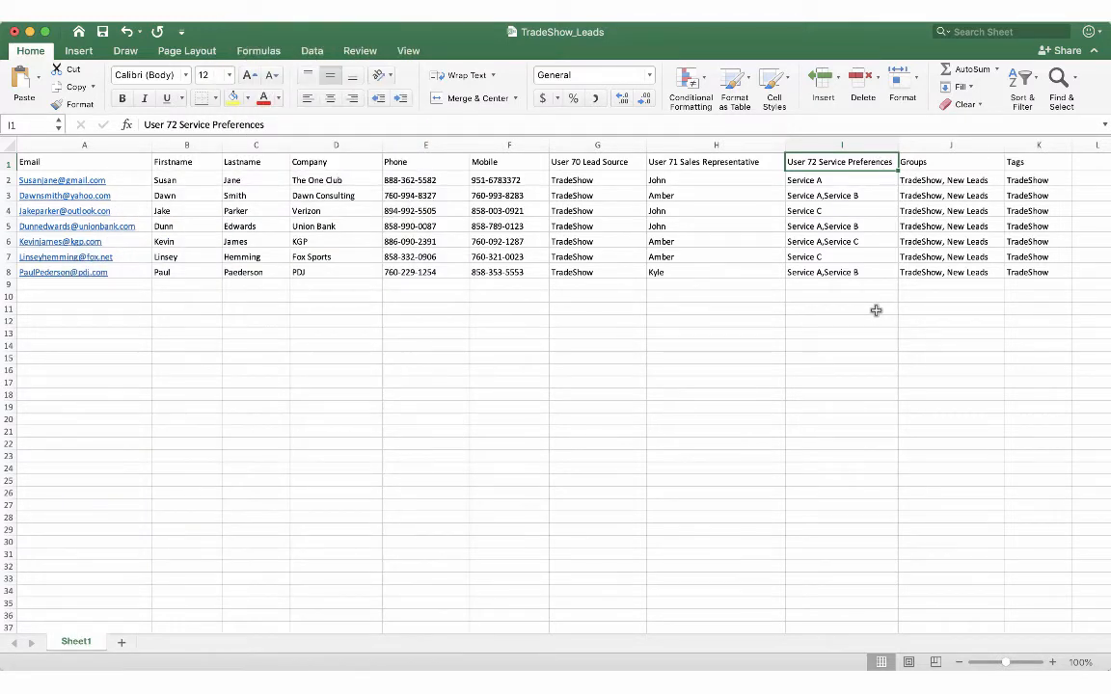
pyautogui.click(965, 162)
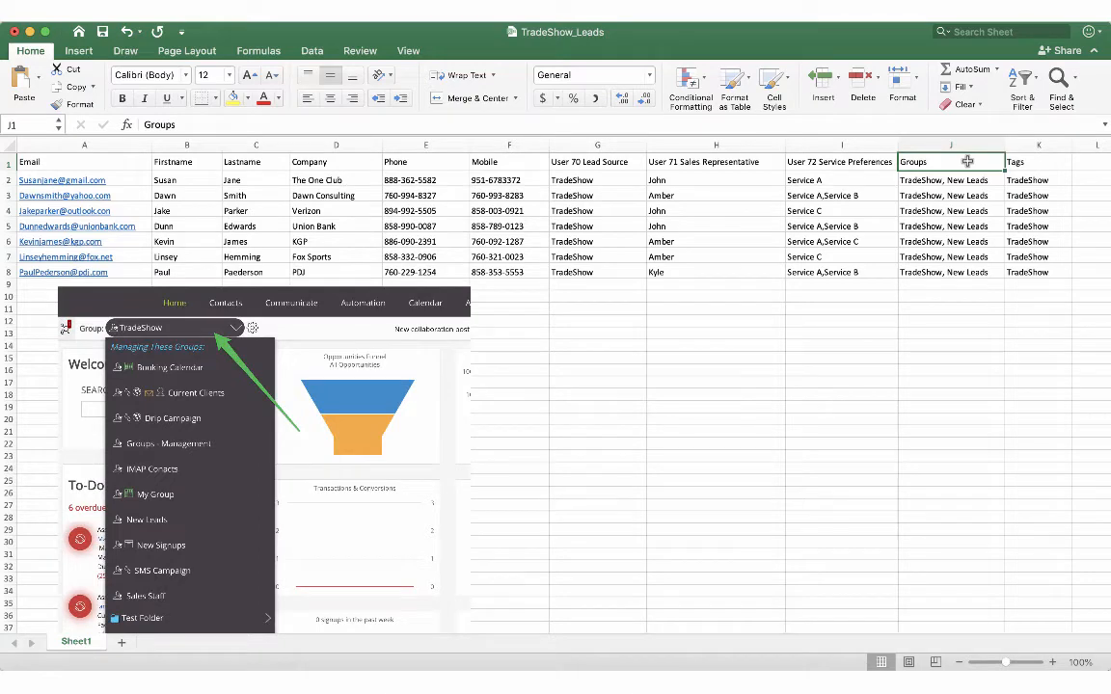
pyautogui.click(1046, 166)
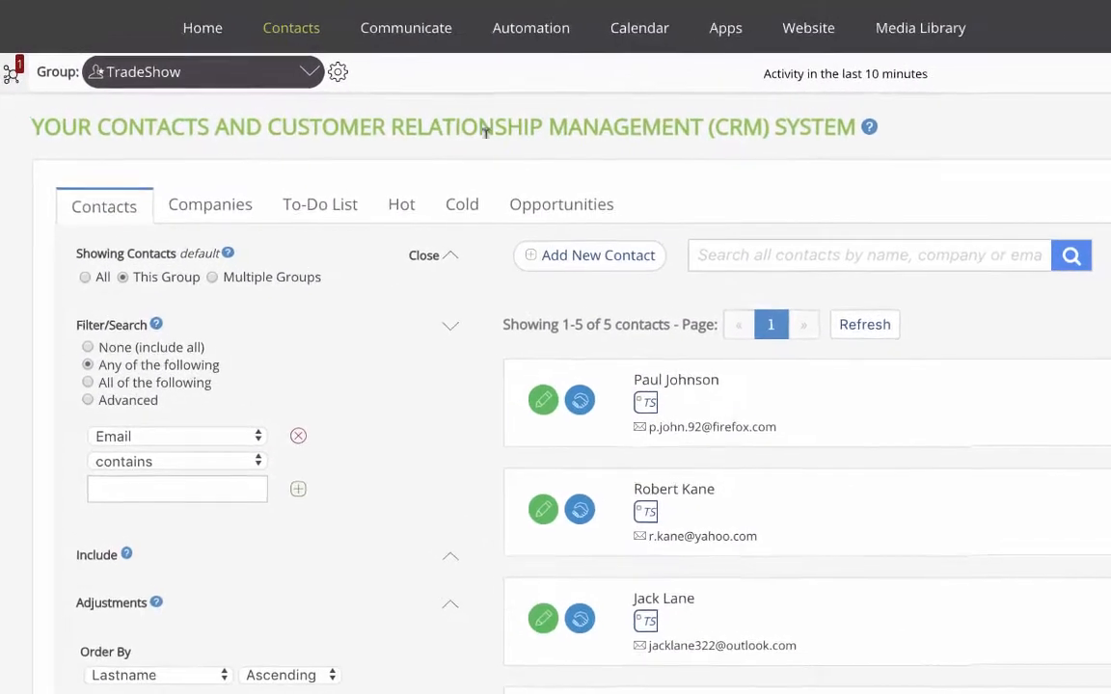
# Open the contact import page and browse each import source, from Text and CSV through Evernote
pyautogui.moveTo(322, 34)
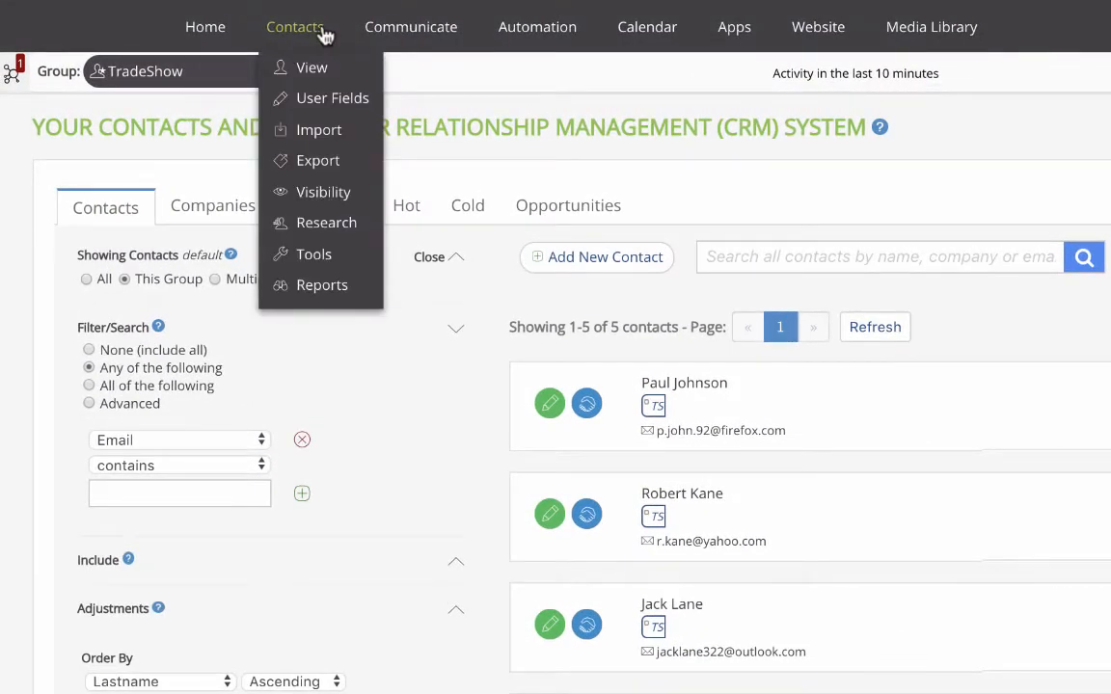
pyautogui.click(310, 135)
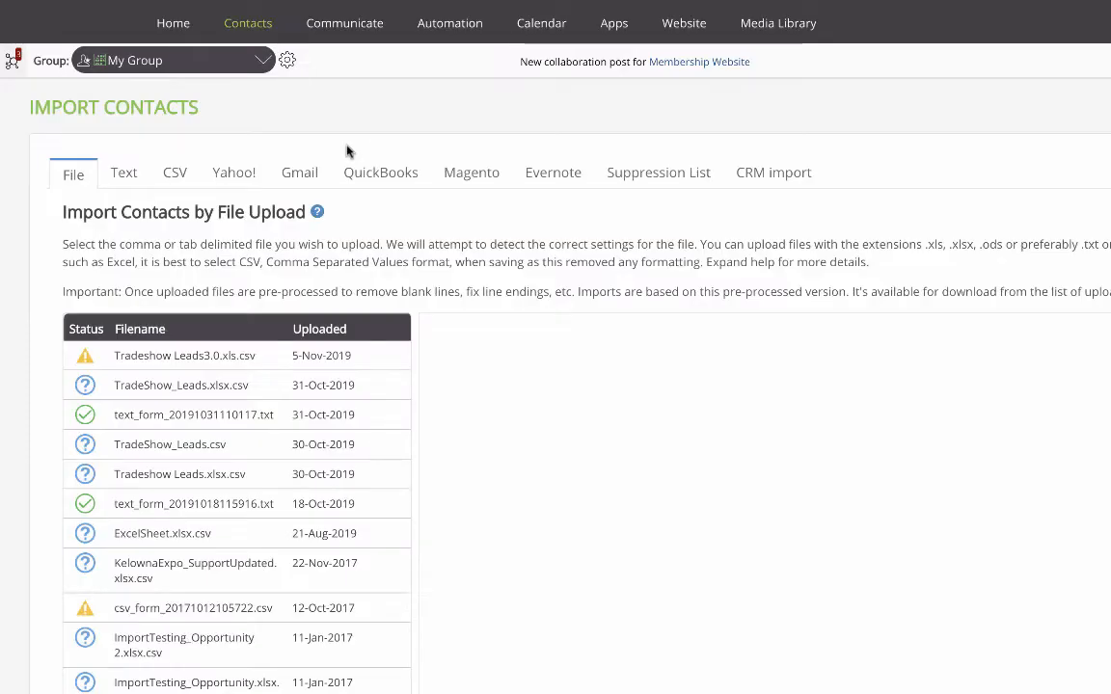
pyautogui.click(127, 175)
pyautogui.click(178, 178)
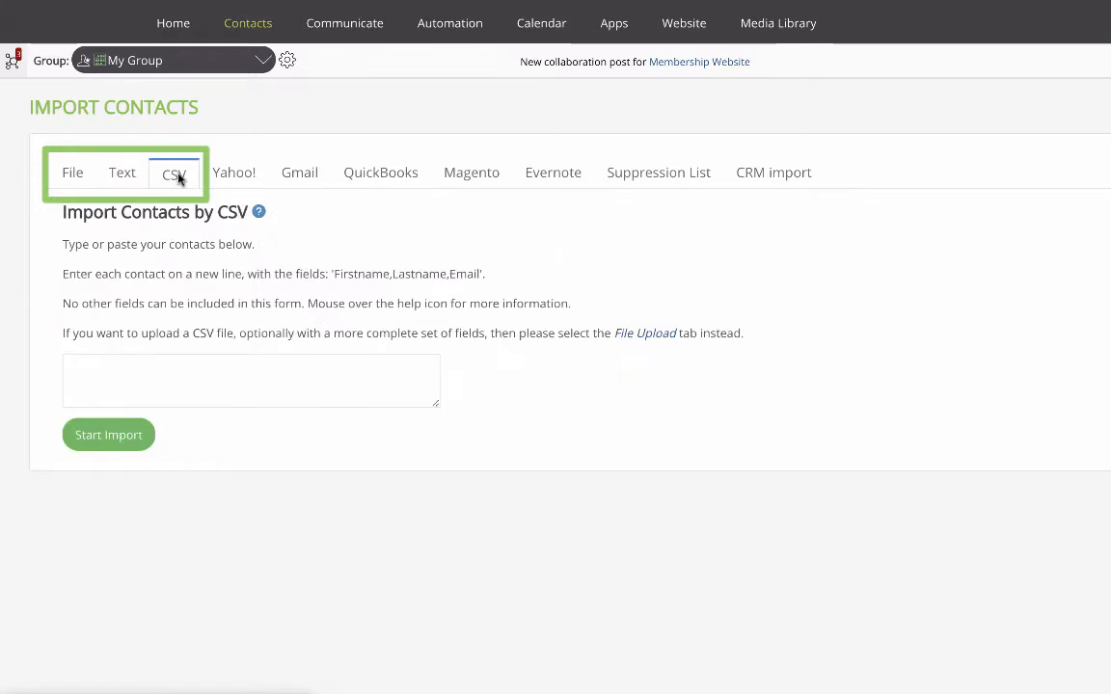
pyautogui.click(255, 181)
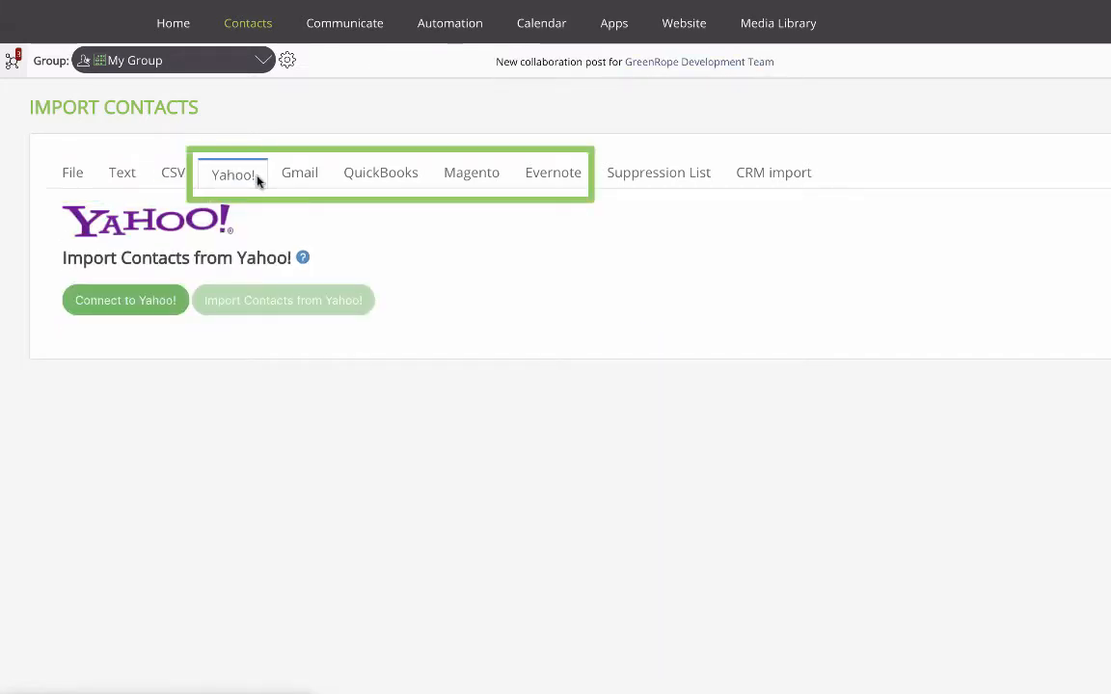
pyautogui.click(314, 182)
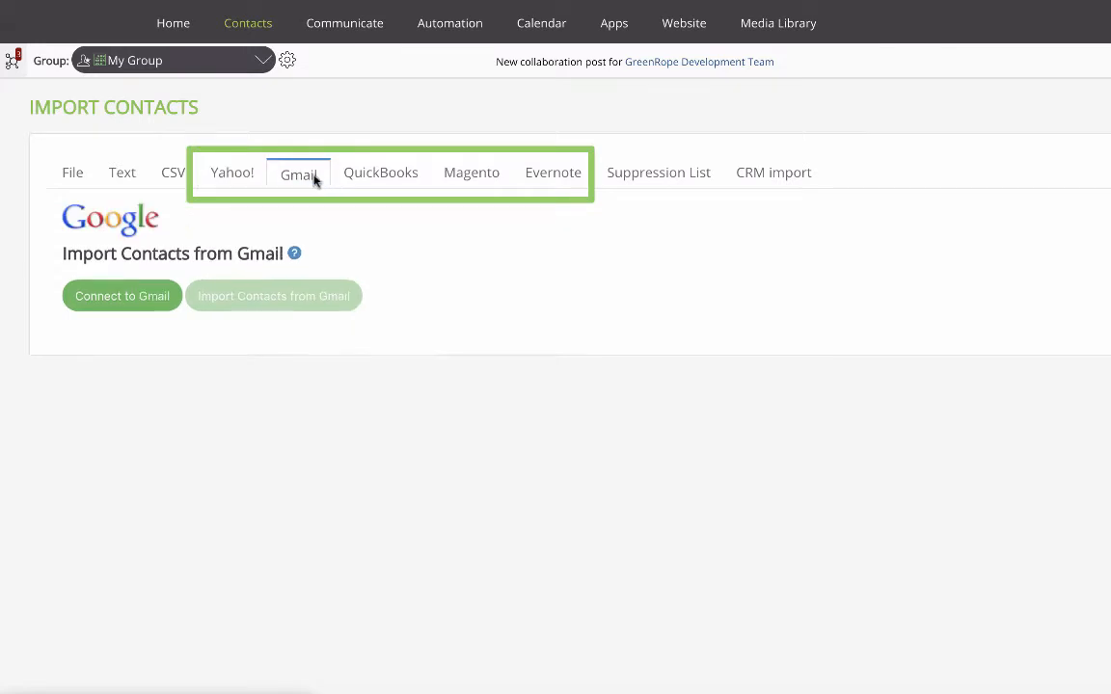
pyautogui.click(401, 184)
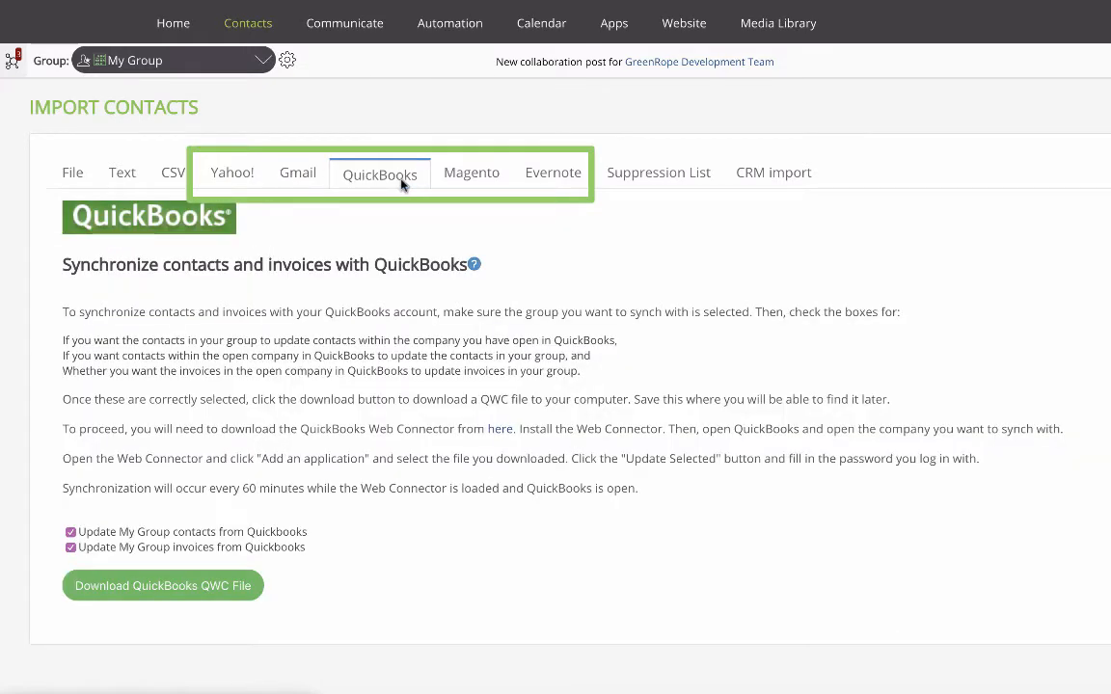
pyautogui.click(475, 183)
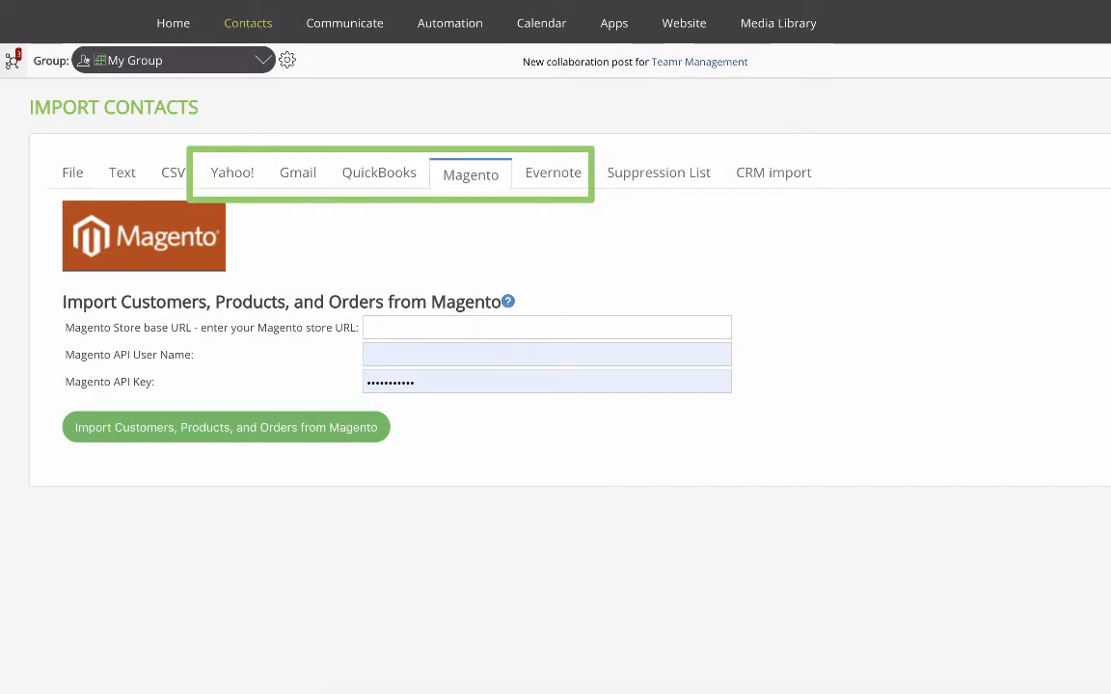
pyautogui.click(550, 188)
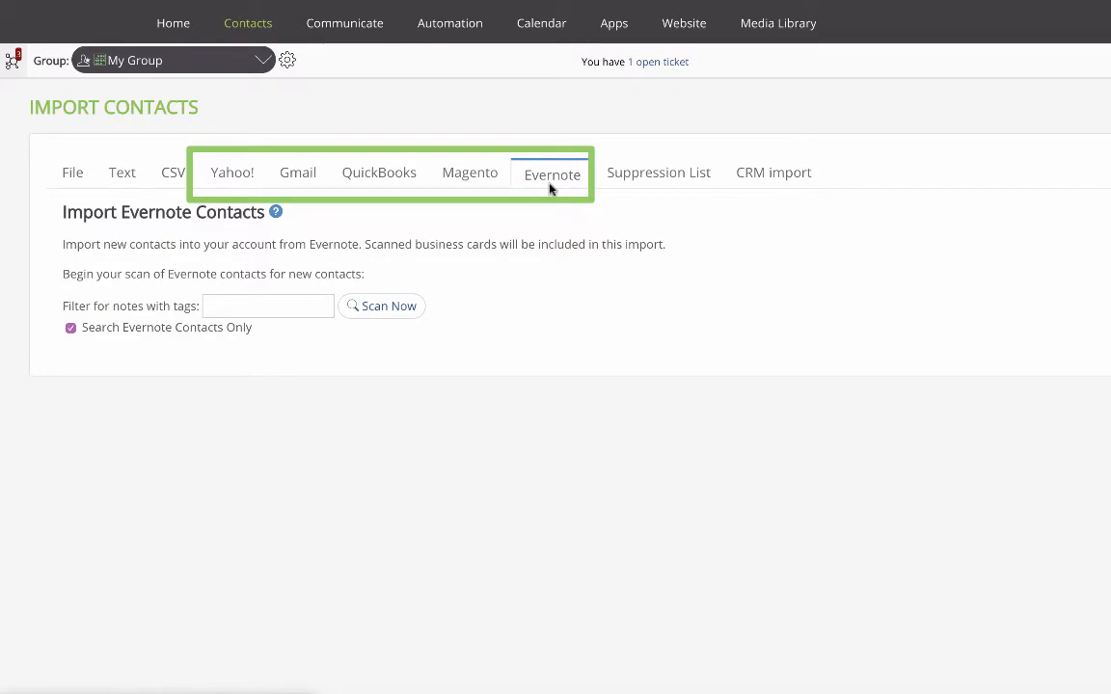
# Browse the Suppression List and CRM import sources and read the CRM import help on accepted headers
pyautogui.click(630, 185)
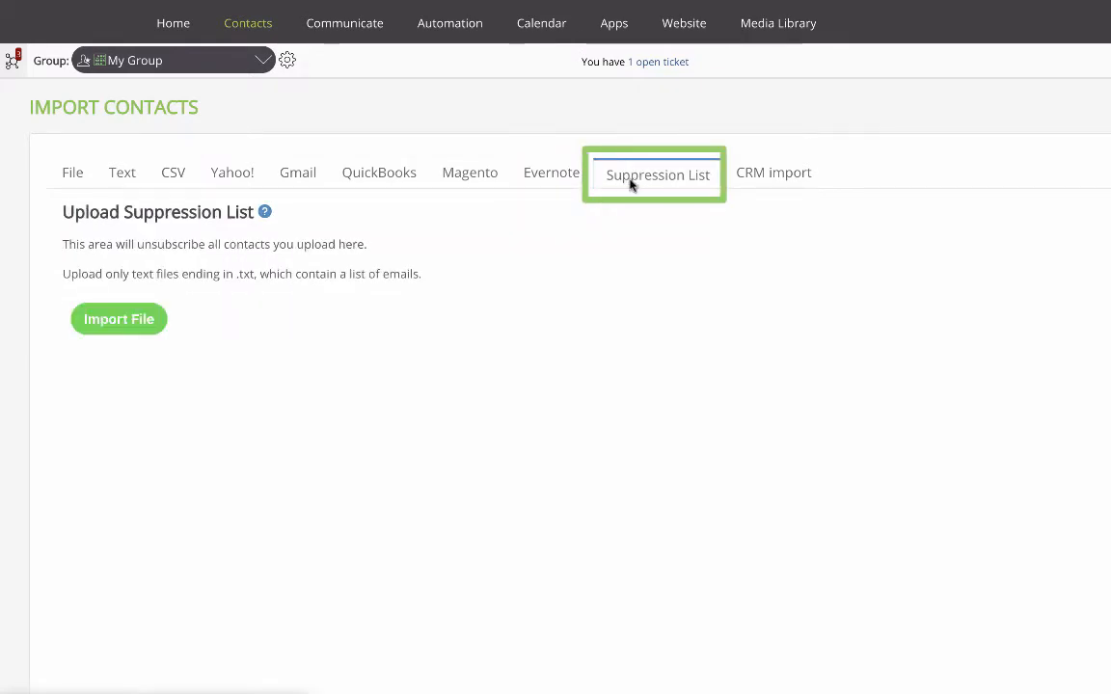
pyautogui.click(748, 183)
pyautogui.scroll(-1, 714, 299)
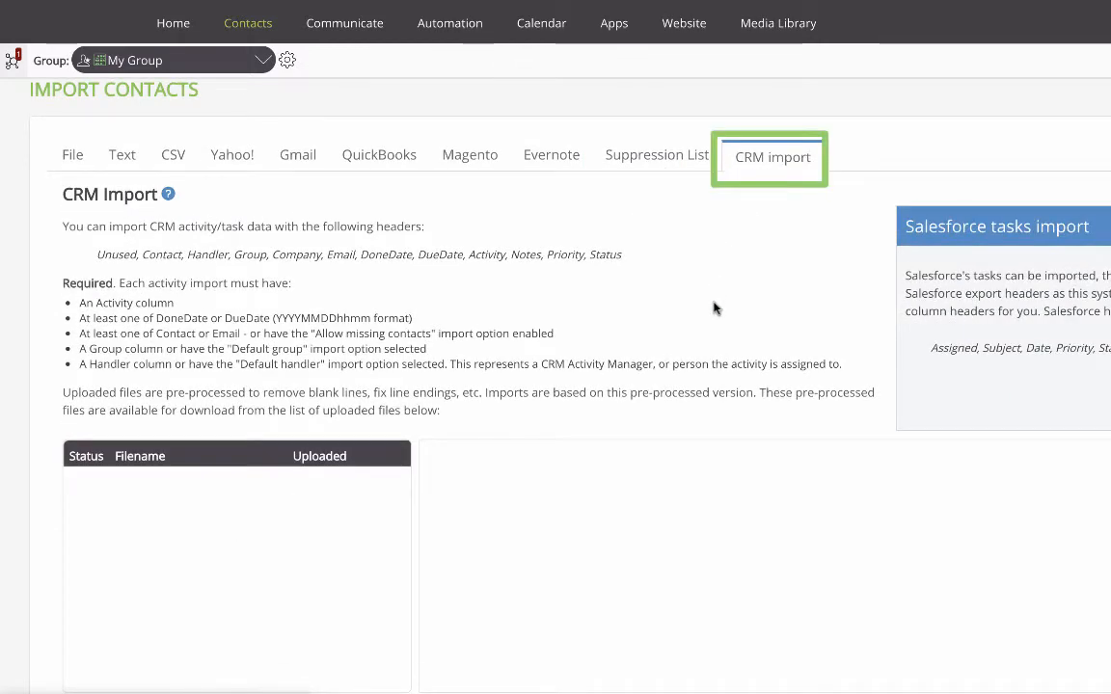
pyautogui.scroll(-1, 714, 309)
pyautogui.scroll(-1, 715, 309)
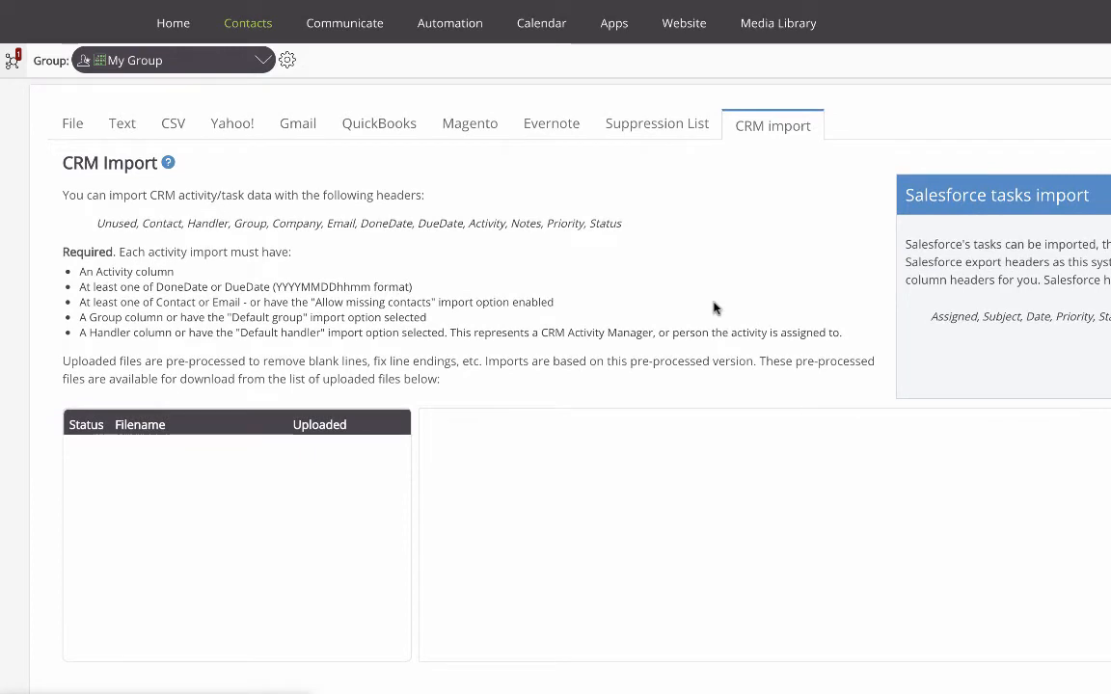
pyautogui.scroll(2, 715, 309)
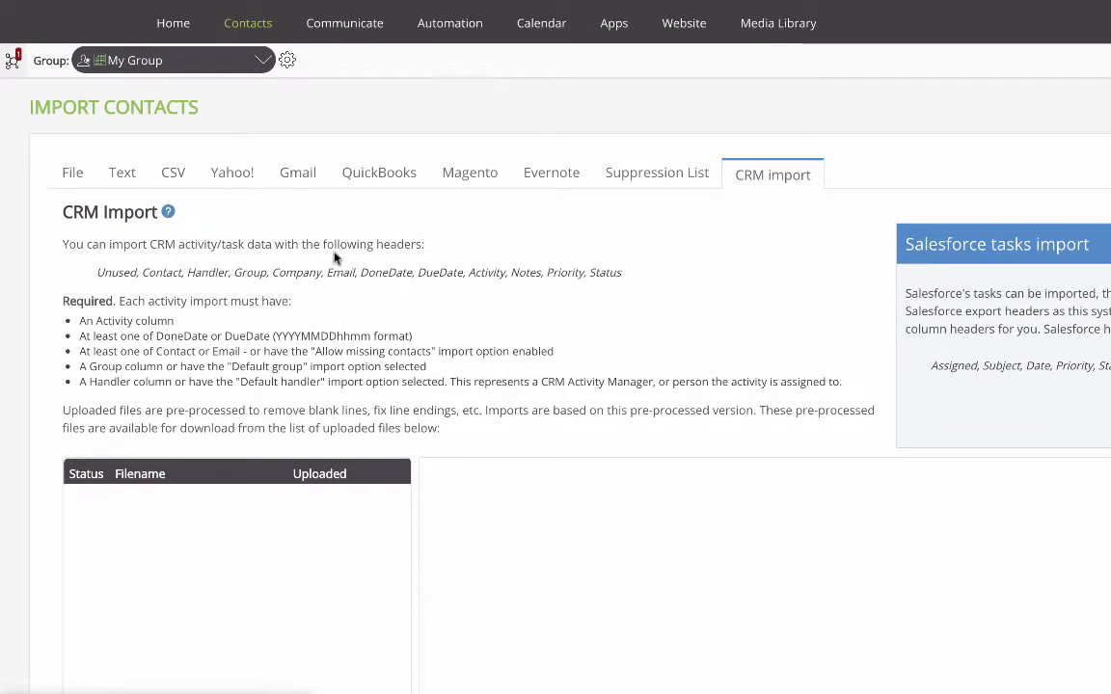
pyautogui.moveTo(170, 216)
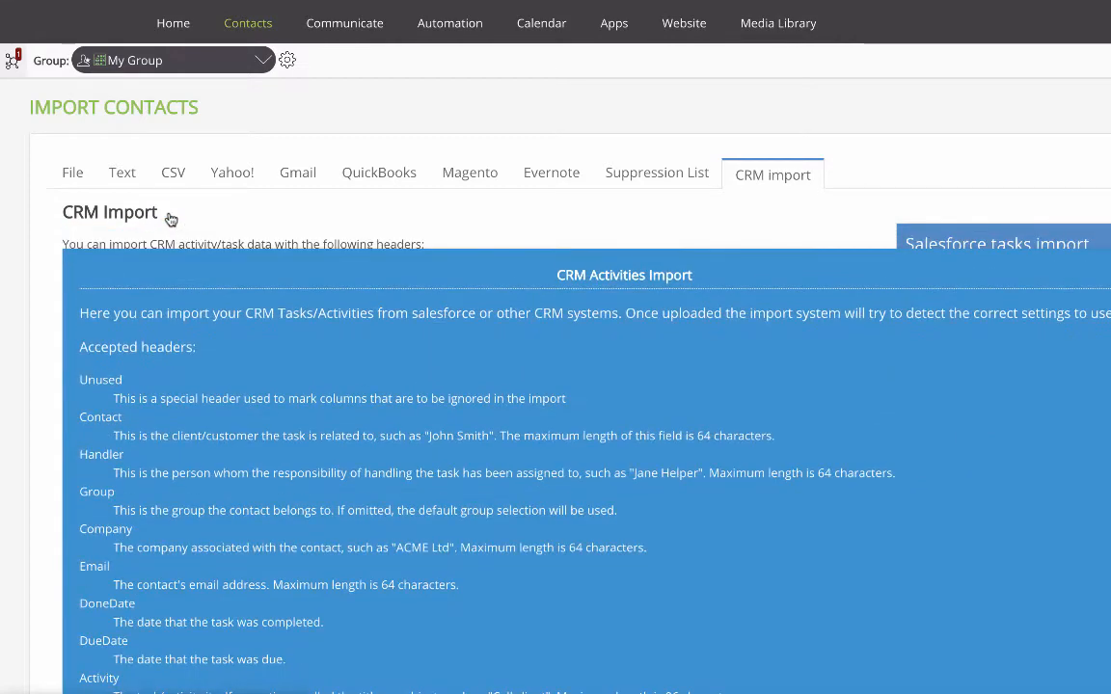
pyautogui.scroll(-3, 198, 347)
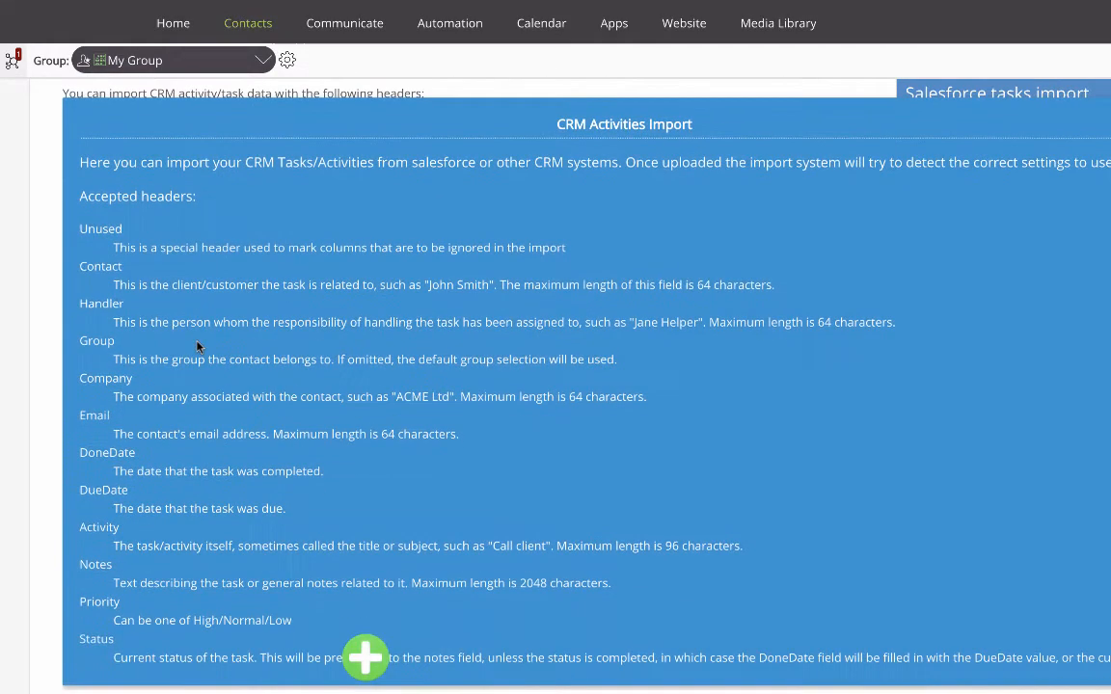
pyautogui.scroll(2, 197, 347)
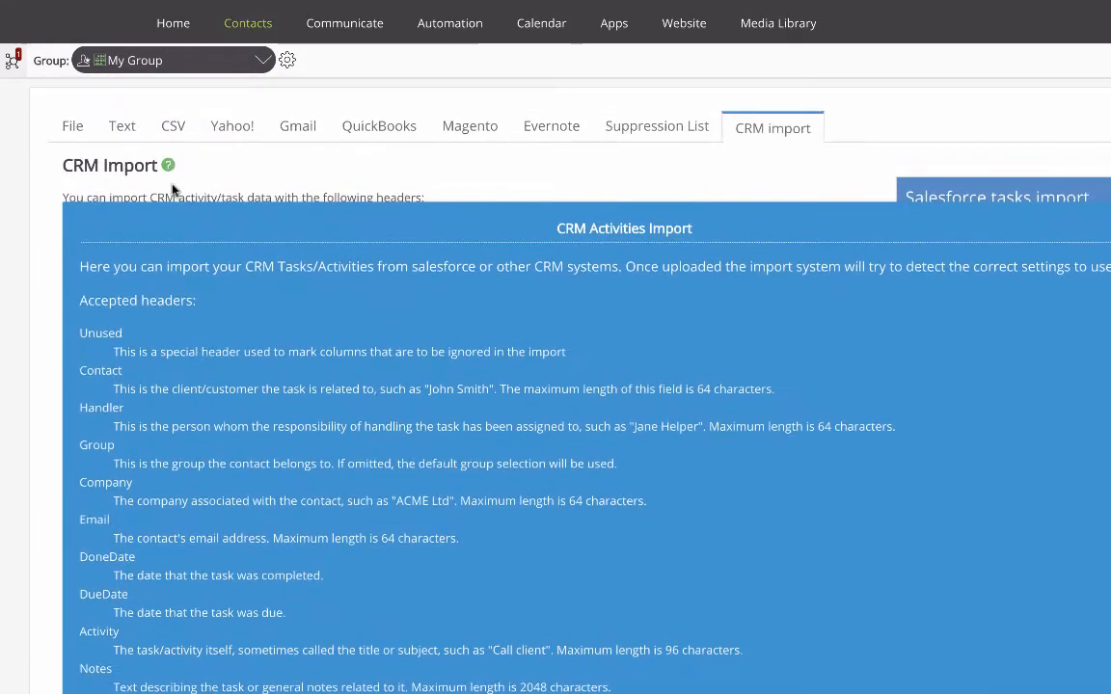
pyautogui.click(168, 165)
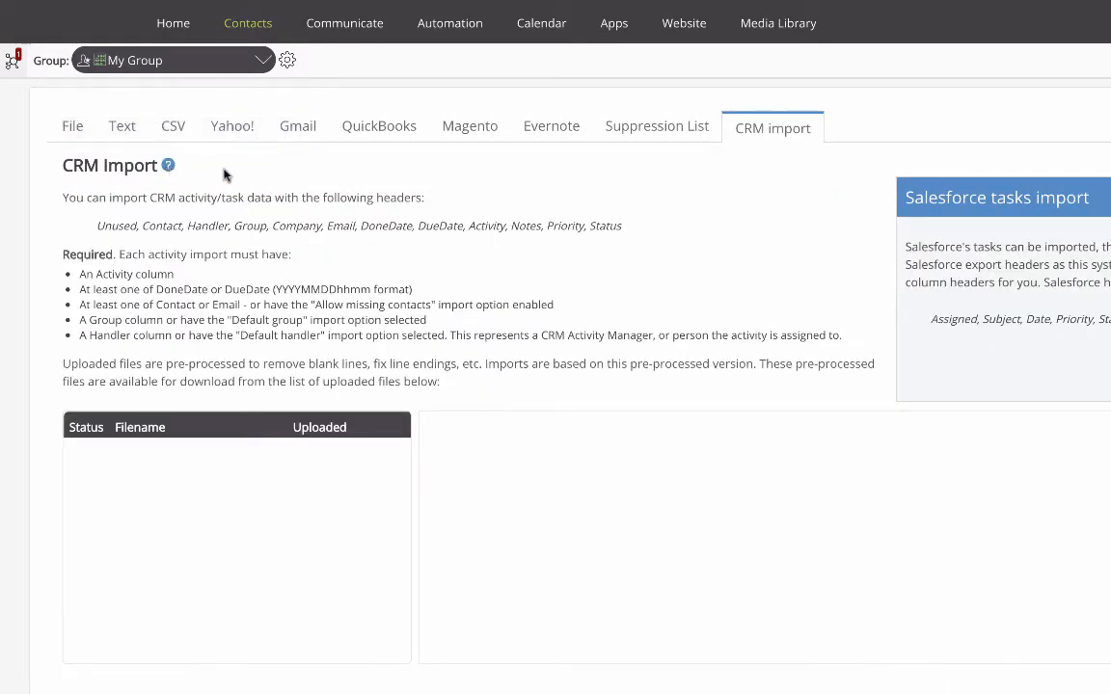
# Delete the Tradeshow Leads3.0.xls.csv upload from the file import list
pyautogui.click(79, 127)
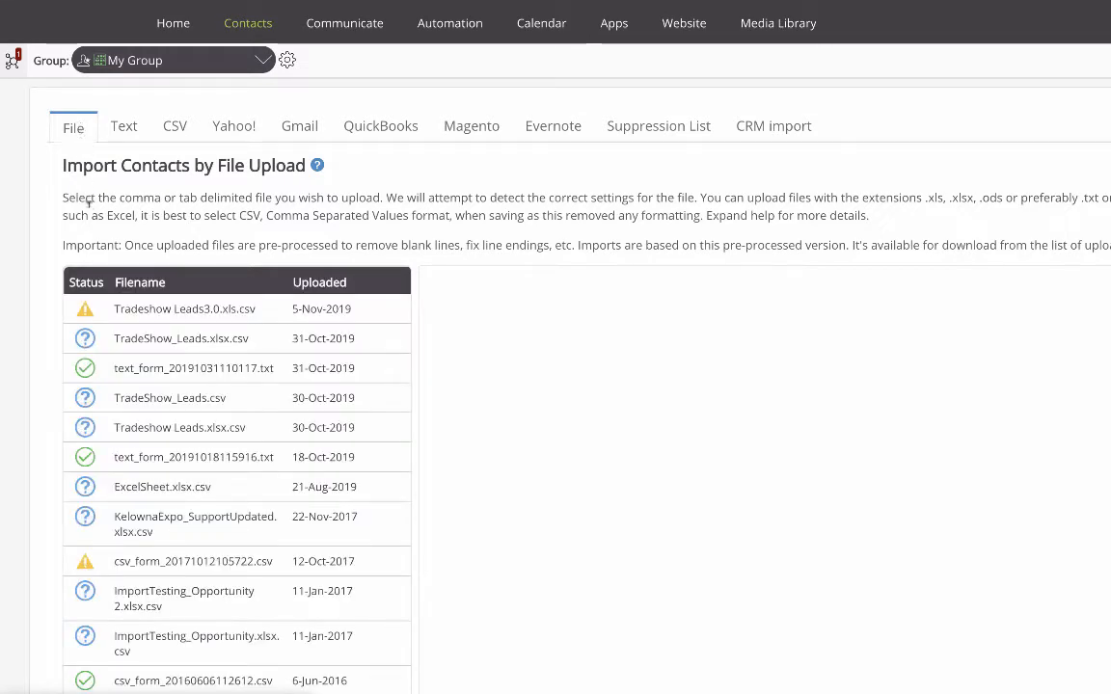
pyautogui.click(86, 312)
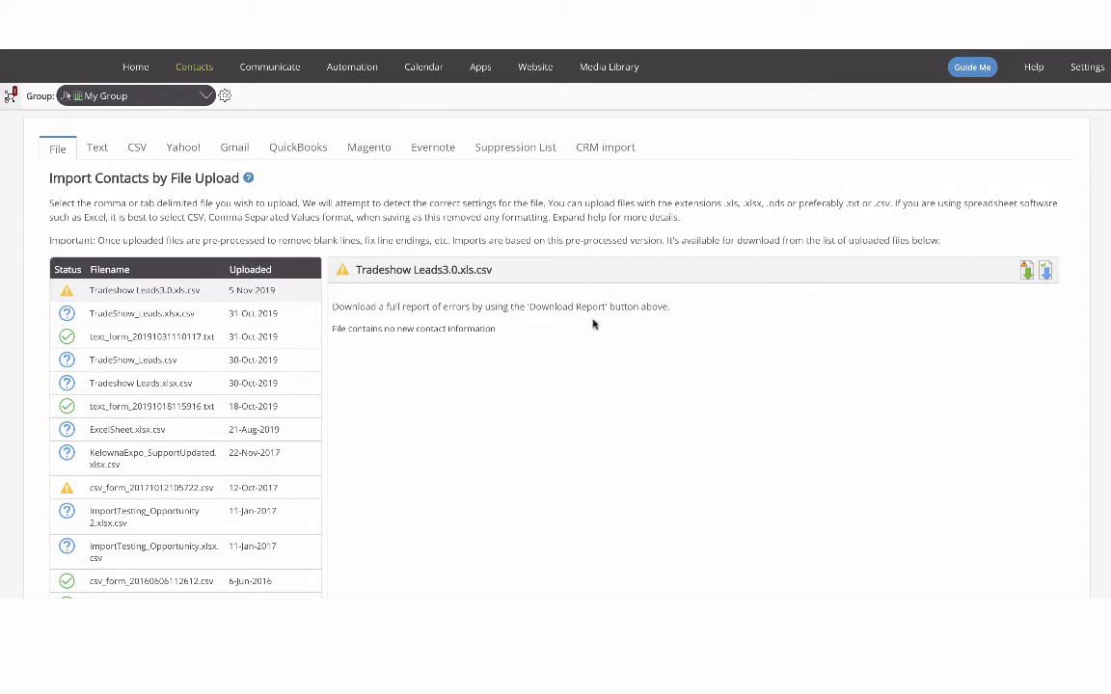
pyautogui.moveTo(308, 299)
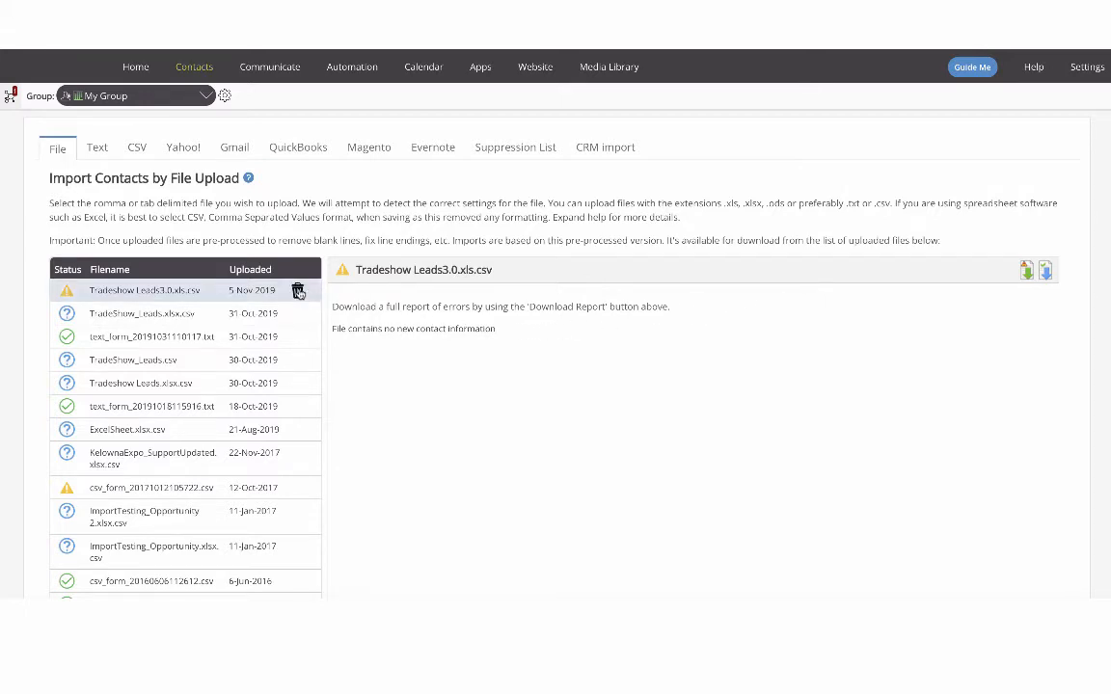
pyautogui.click(298, 291)
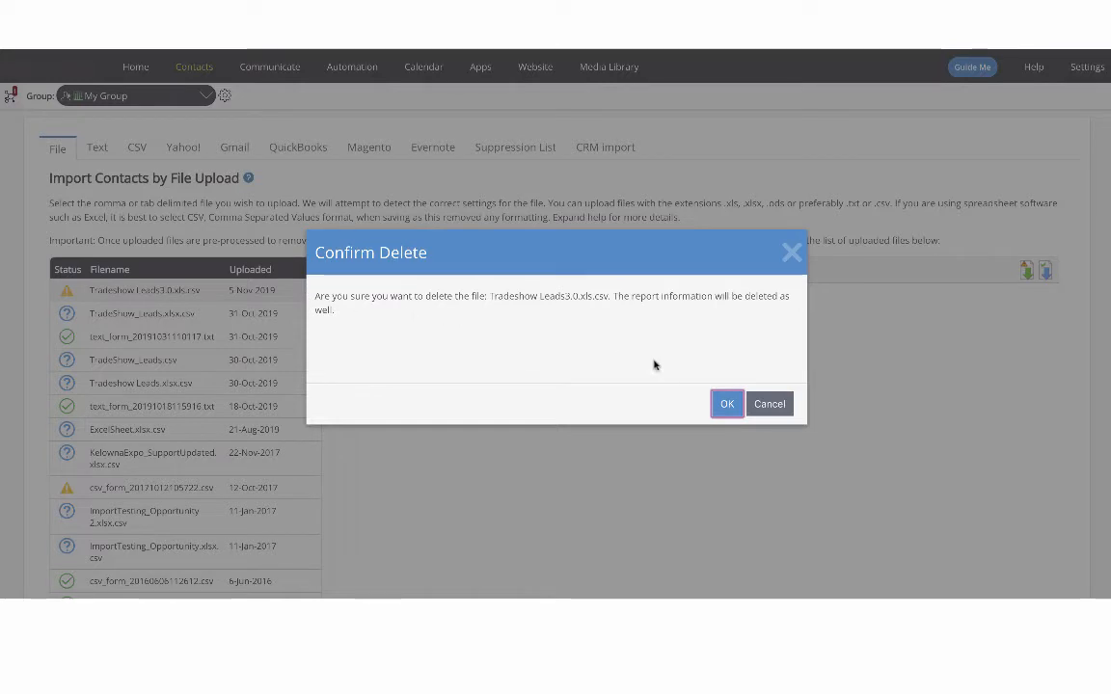
pyautogui.click(727, 404)
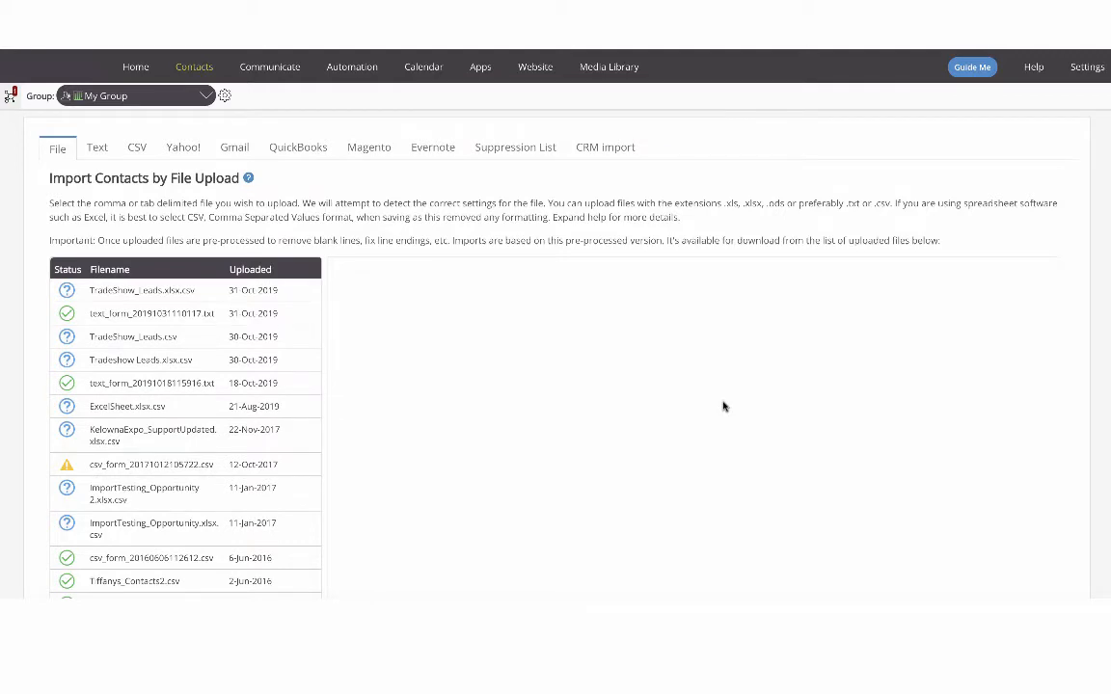
# Upload the trade show leads spreadsheet file as a new contact file import
pyautogui.scroll(-2, 520, 400)
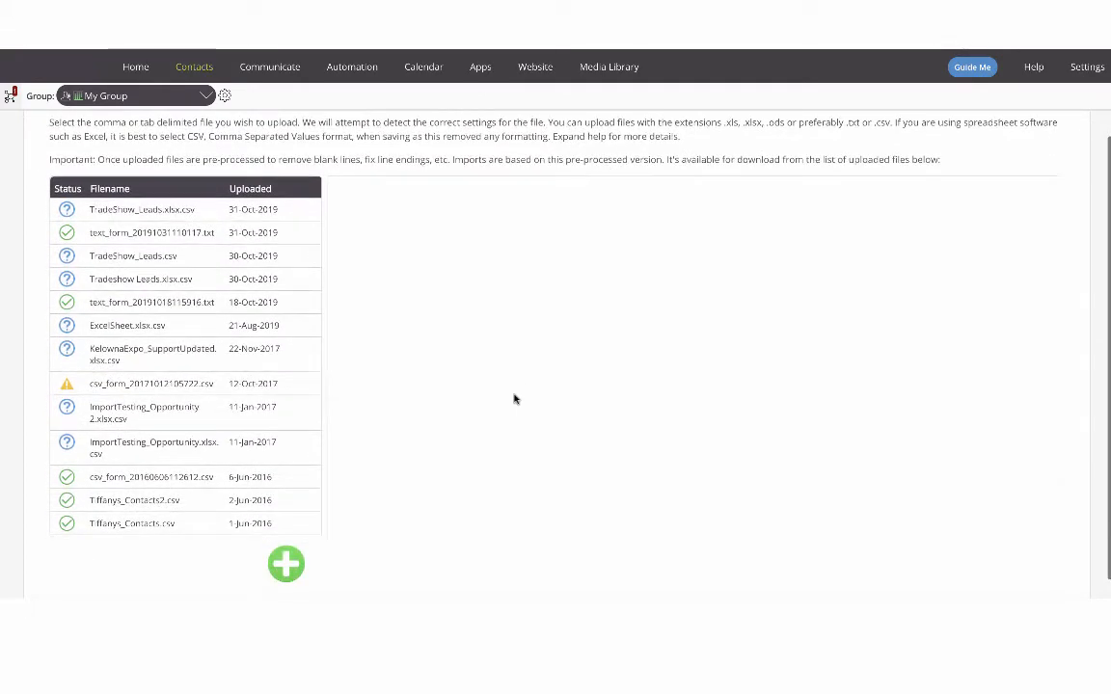
pyautogui.click(288, 563)
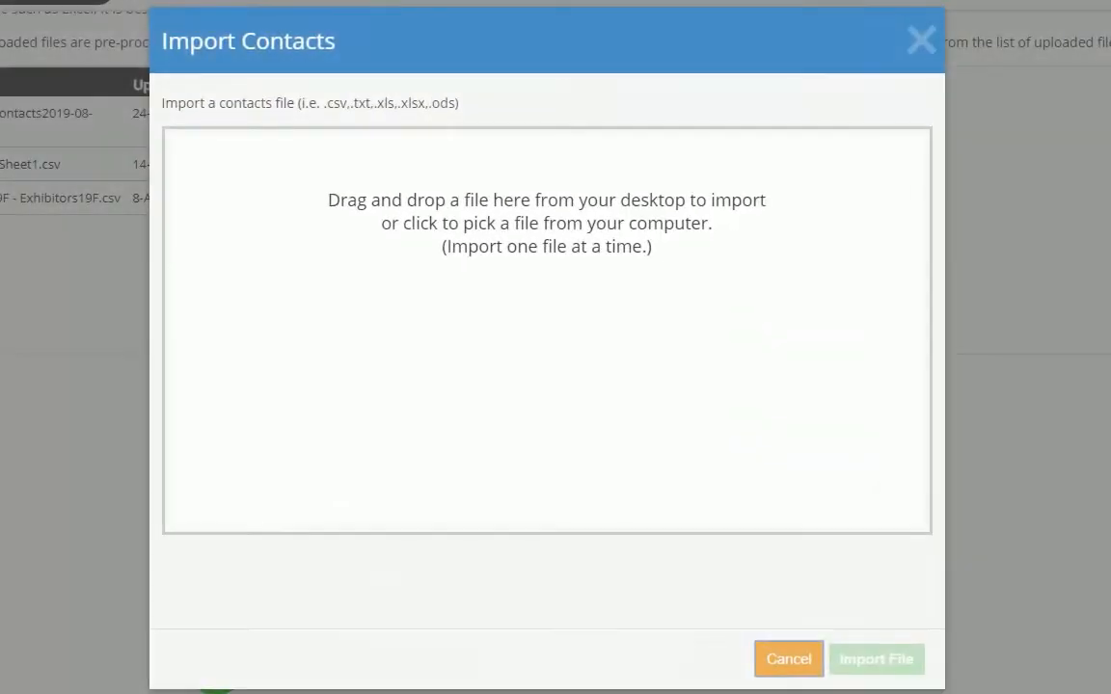
pyautogui.moveTo(122, 280); pyautogui.dragTo(438, 328)
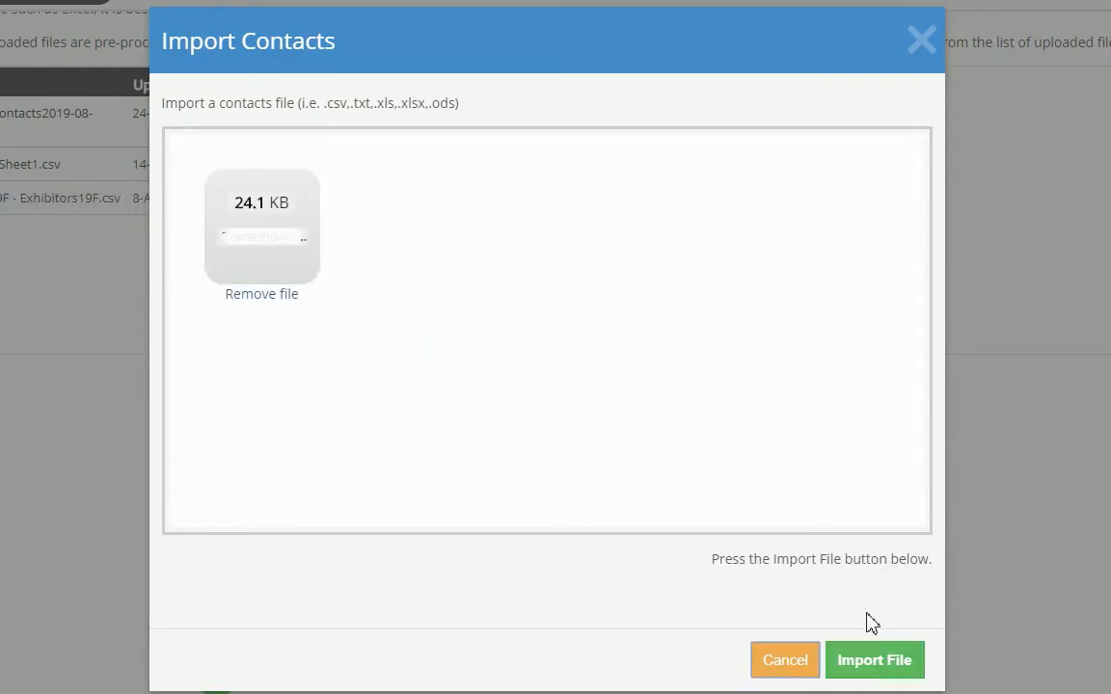
pyautogui.click(881, 658)
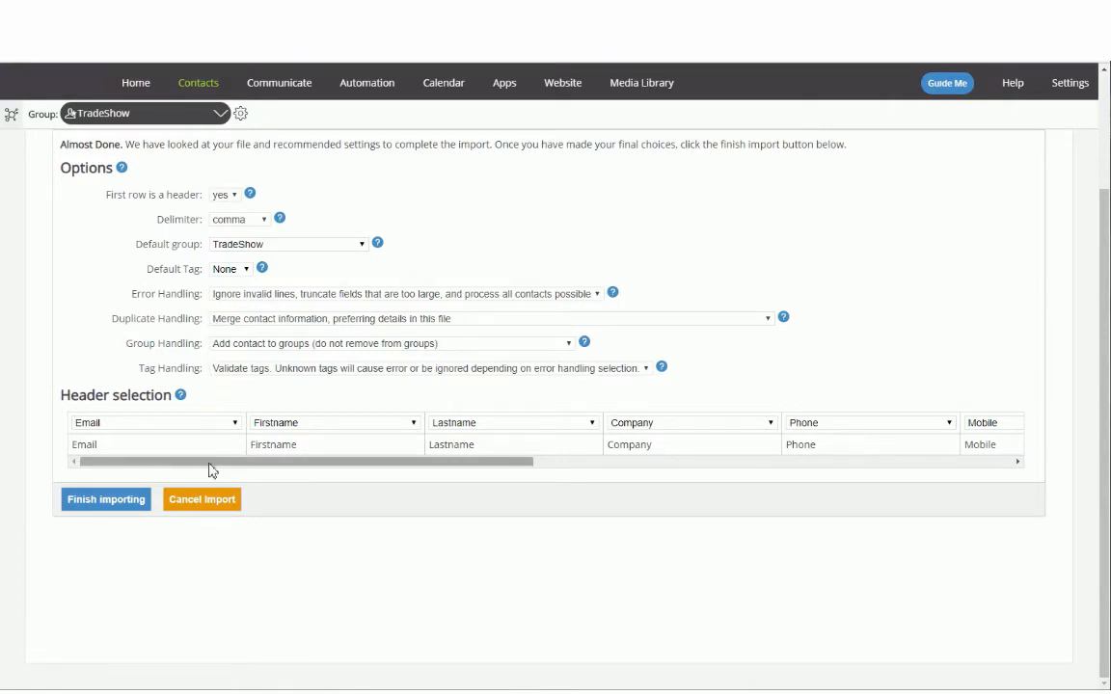
# Map the User 70 Lead Source column to the All Groups-LeadSource field
pyautogui.moveTo(209, 465); pyautogui.dragTo(435, 501)
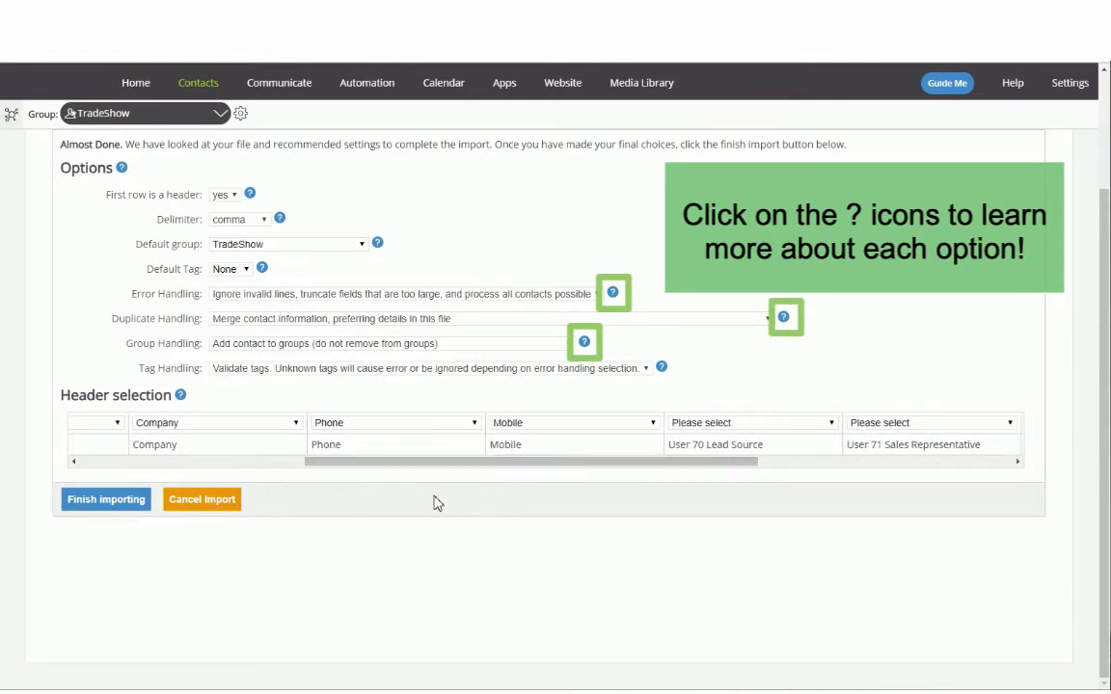
pyautogui.click(749, 423)
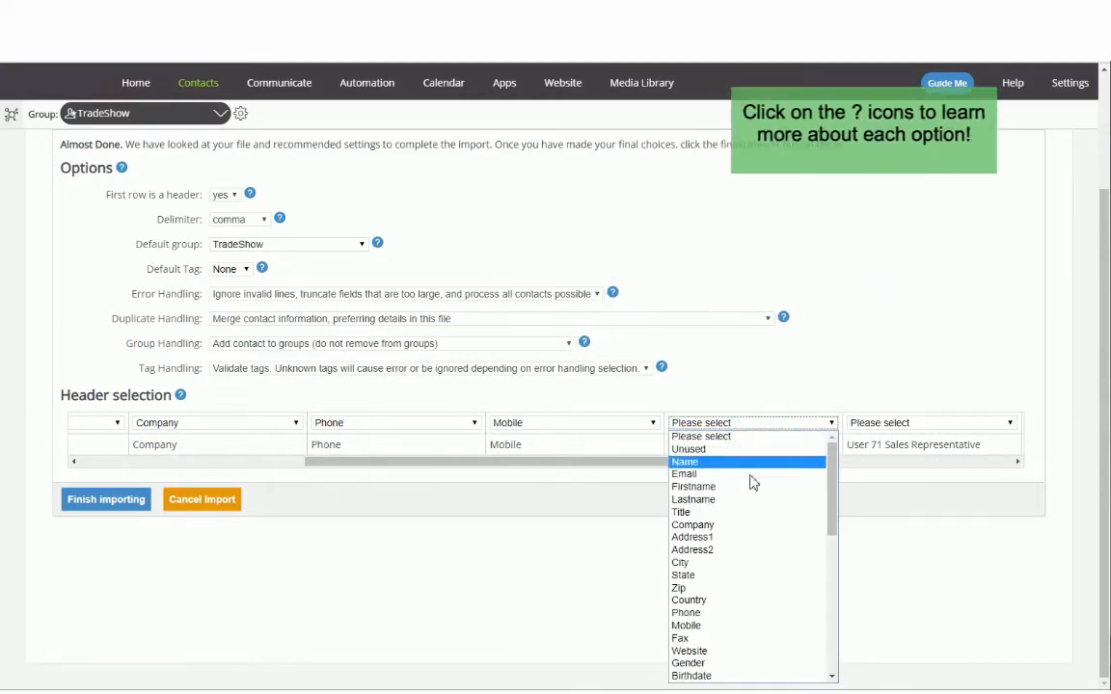
pyautogui.scroll(-10, 753, 520)
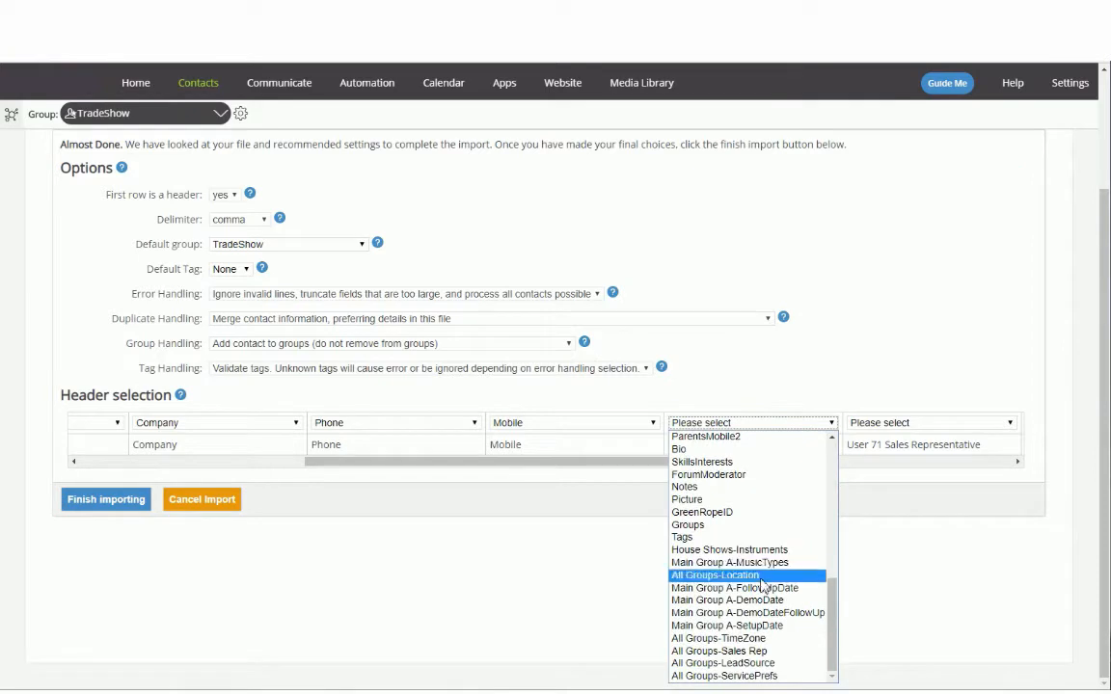
pyautogui.click(762, 663)
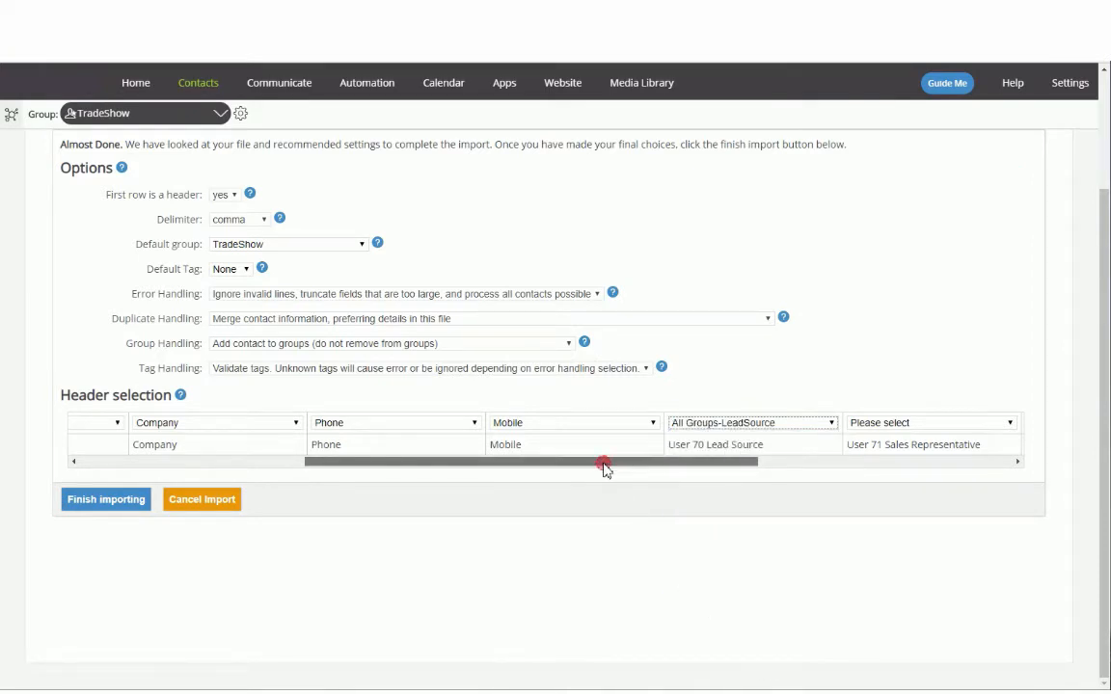
# Map the User 71 Sales Representative column to the All Groups-Sales Rep field
pyautogui.moveTo(605, 466); pyautogui.dragTo(741, 478)
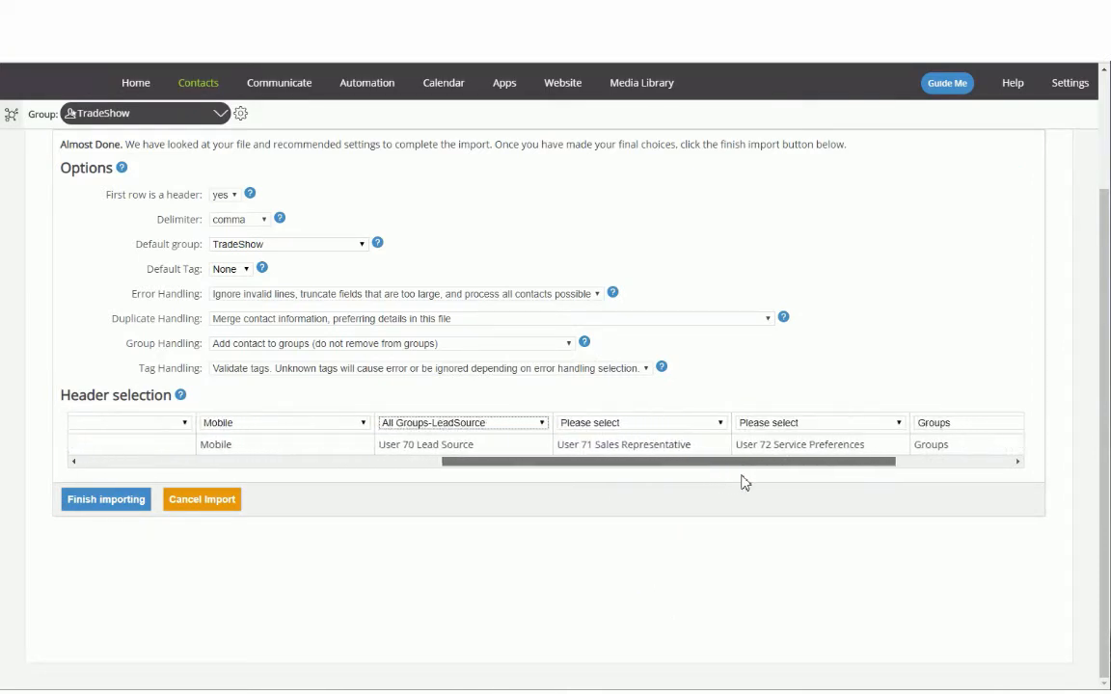
pyautogui.click(718, 423)
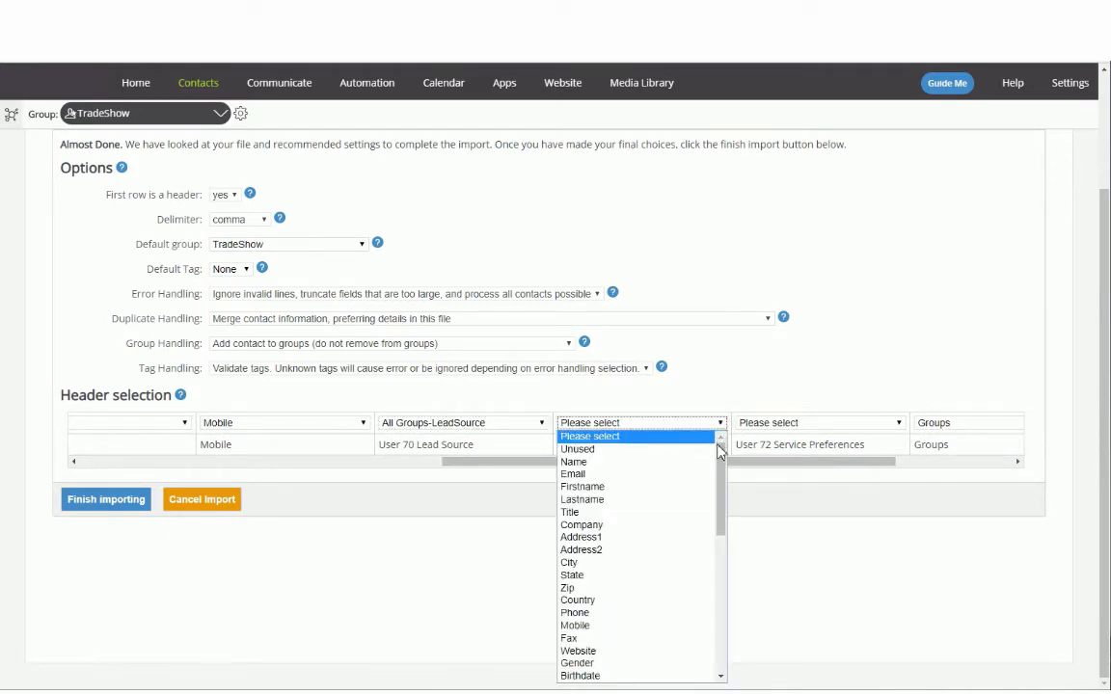
pyautogui.scroll(-5, 704, 637)
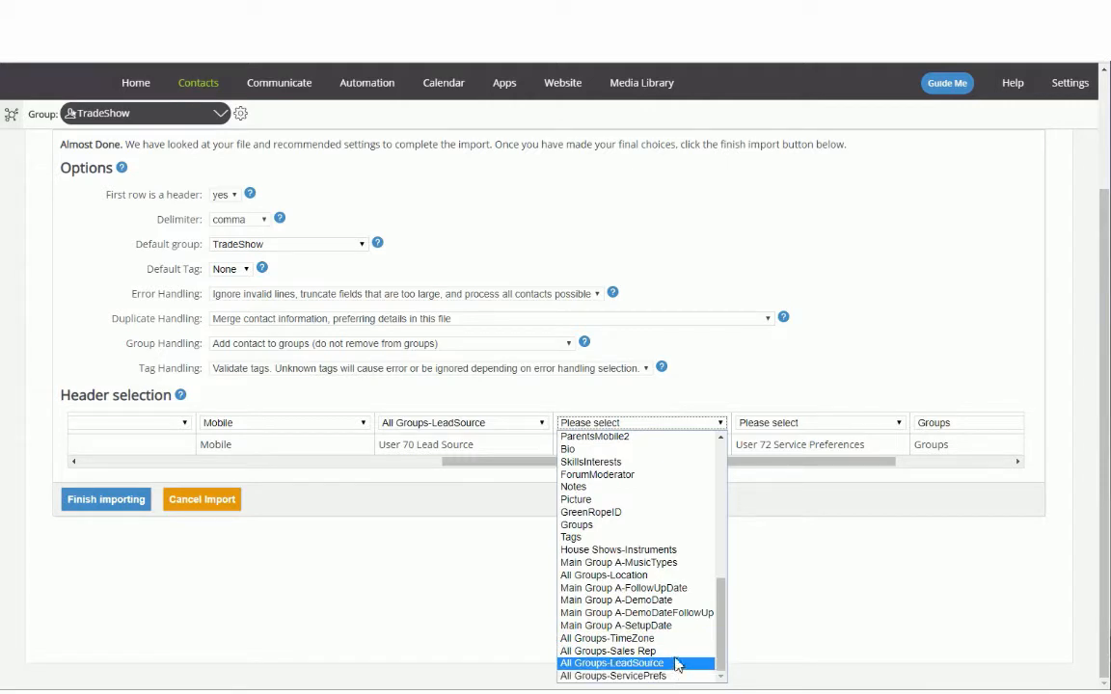
pyautogui.click(674, 652)
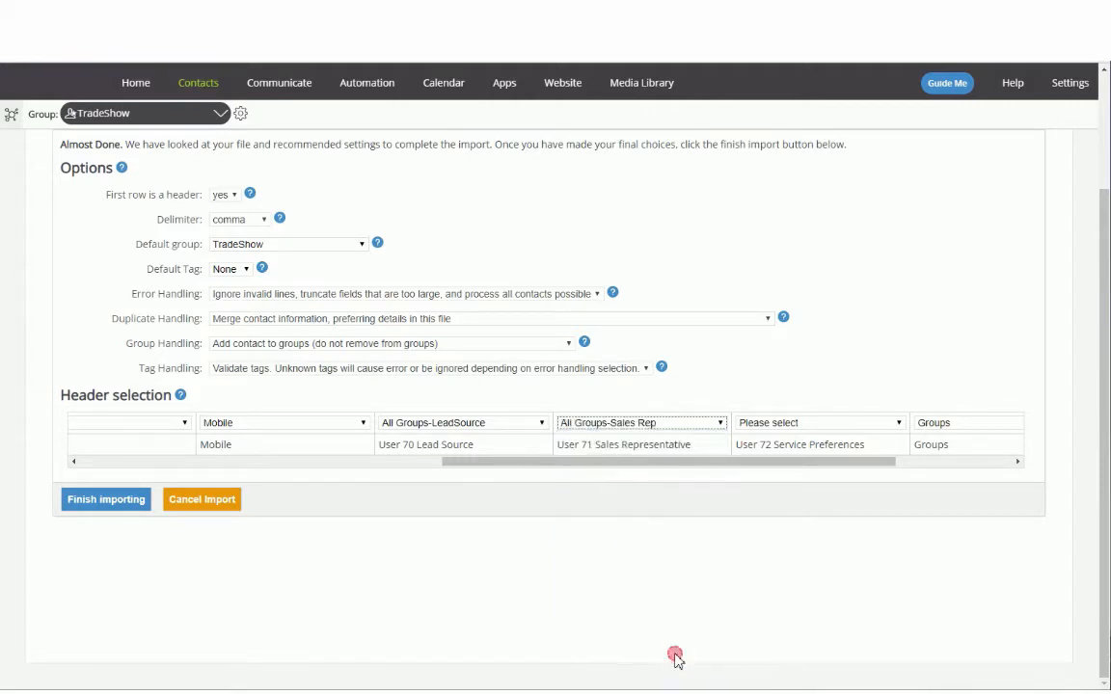
# Map the User 72 Service Preferences column to All Groups-ServicePrefs and finish importing the file
pyautogui.click(896, 424)
pyautogui.scroll(-10, 876, 595)
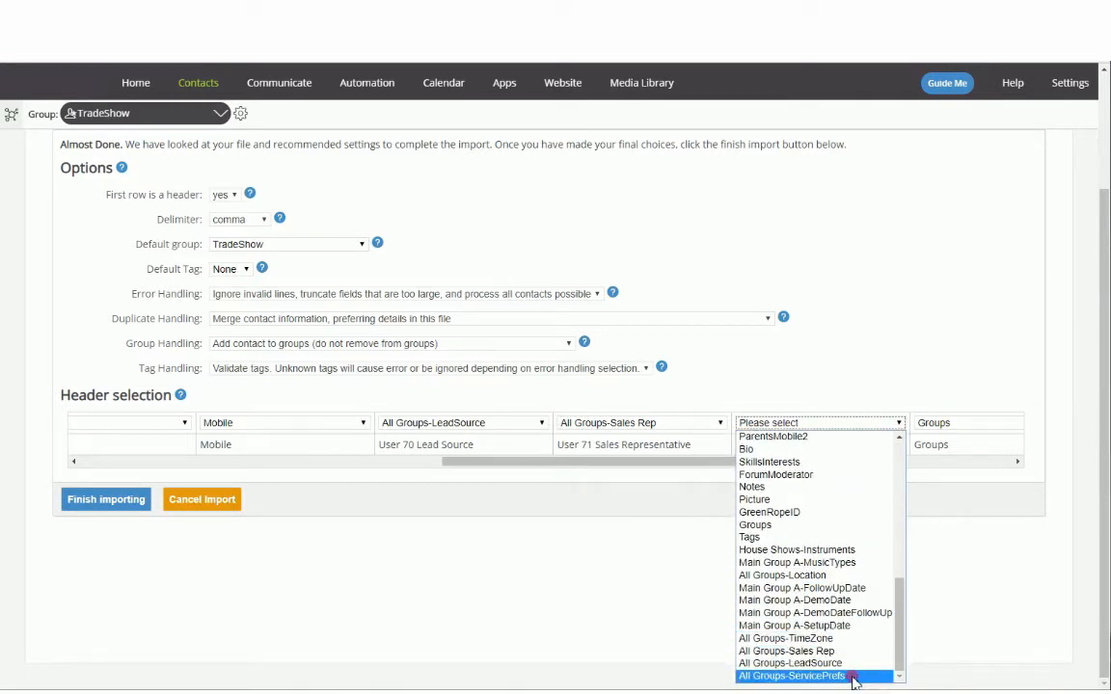
pyautogui.click(852, 679)
pyautogui.moveTo(789, 461); pyautogui.dragTo(384, 491)
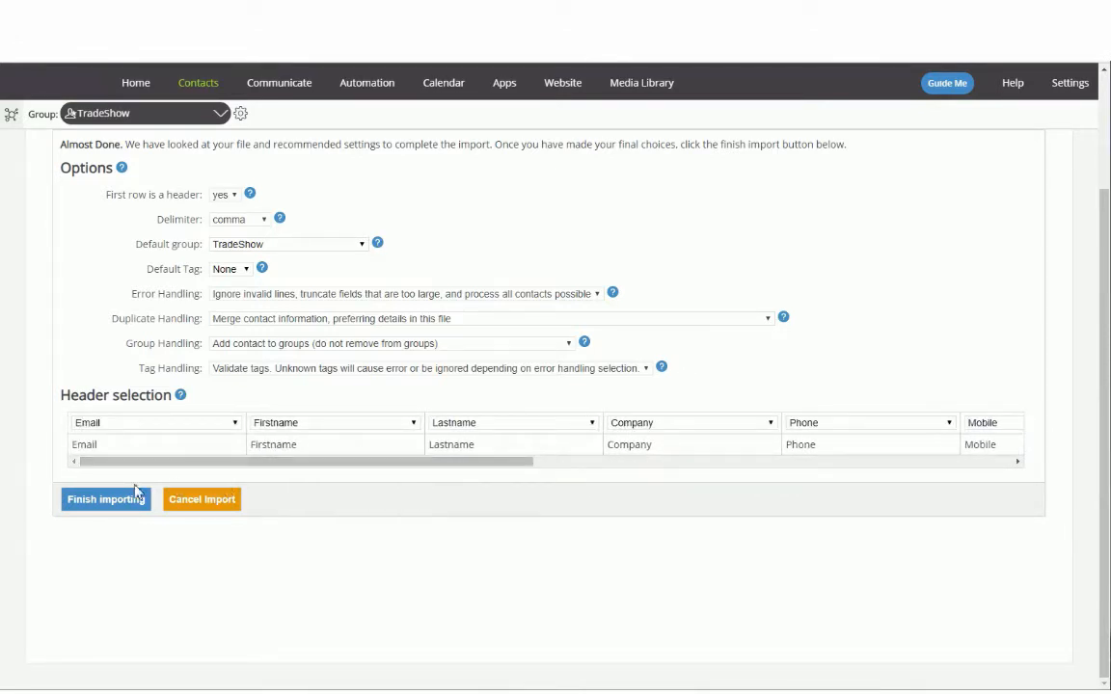
pyautogui.click(89, 509)
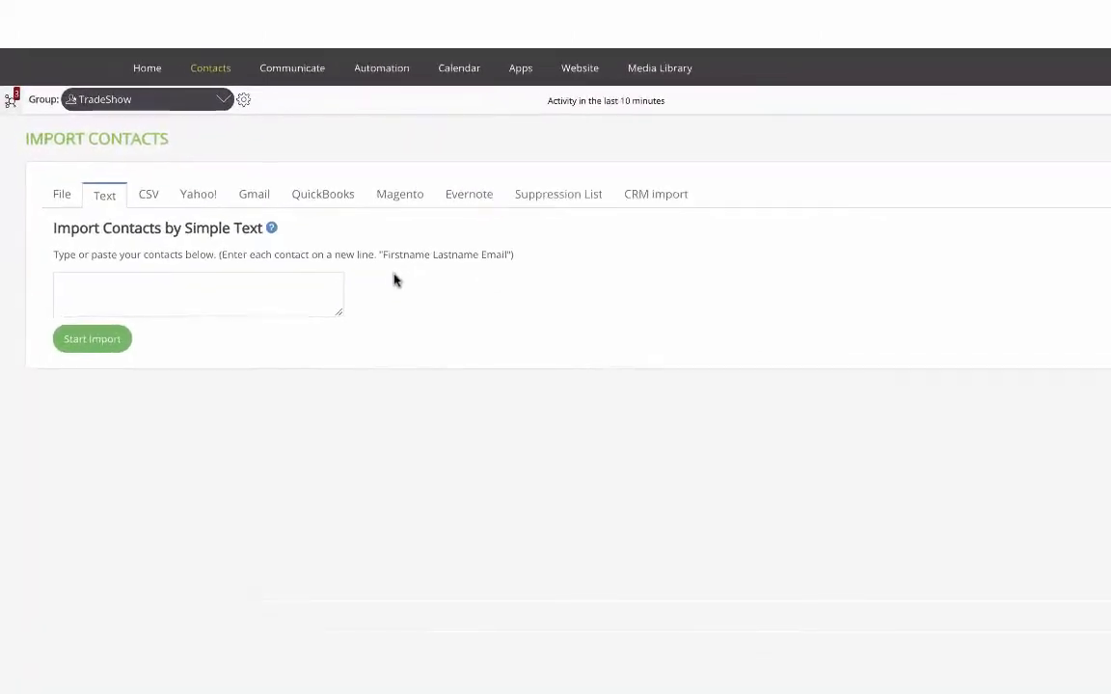
# Paste five contacts, one per line with first name, last name and email, into the simple text import and finish importing them
pyautogui.click(380, 330)
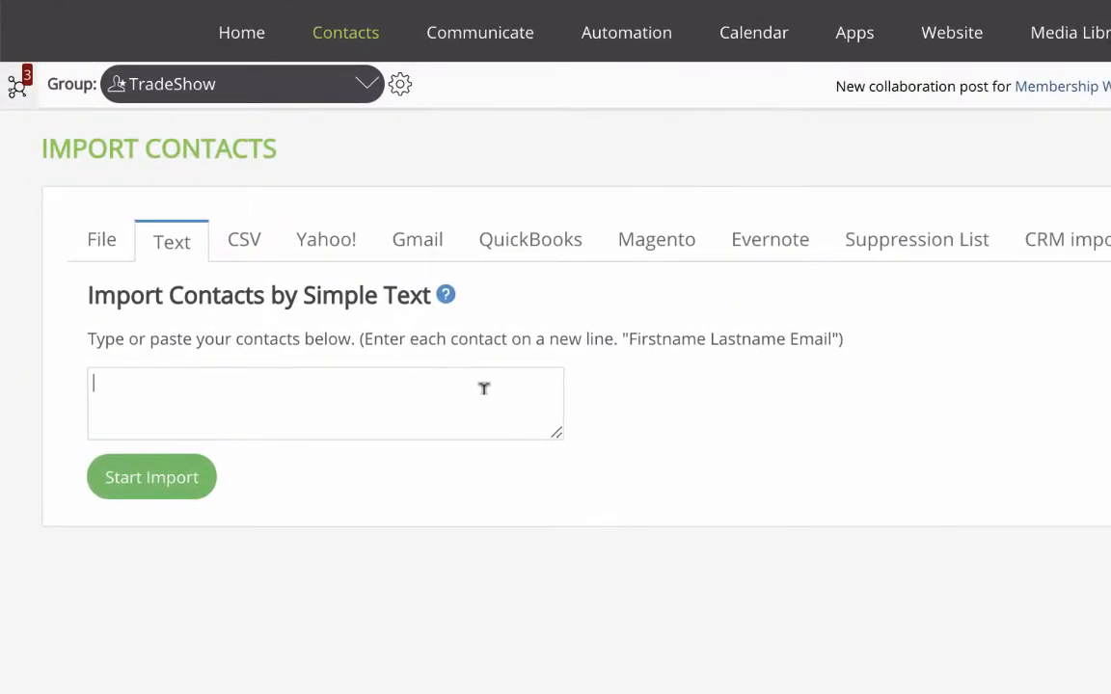
pyautogui.hotkey('ctrl', 'v')
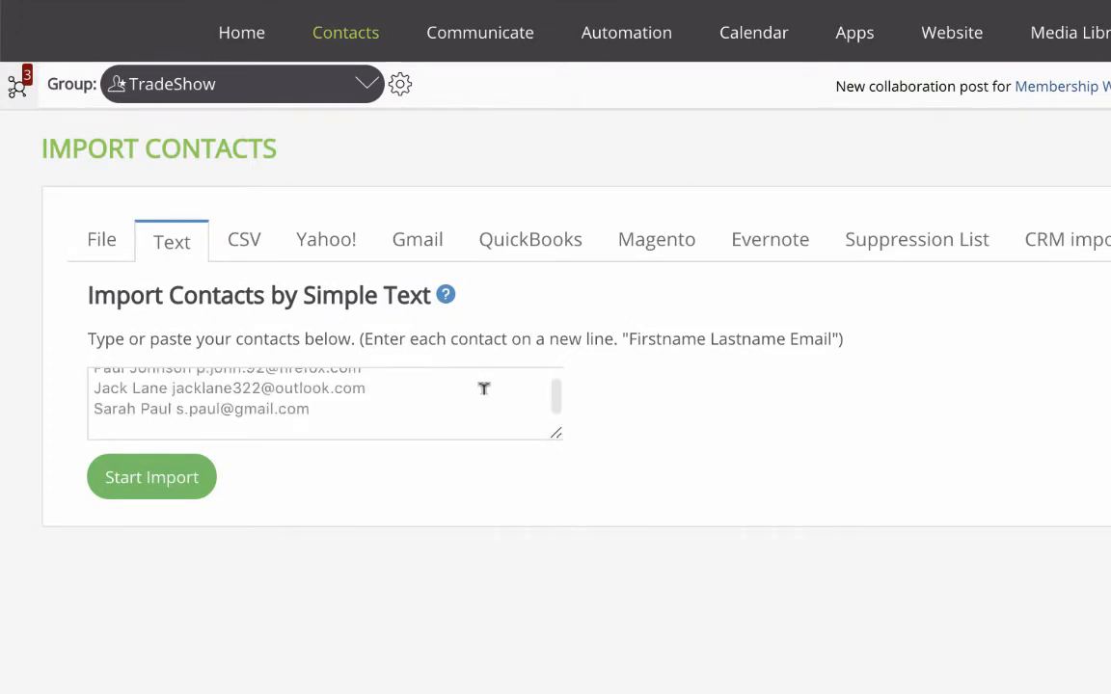
pyautogui.scroll(2, 484, 388)
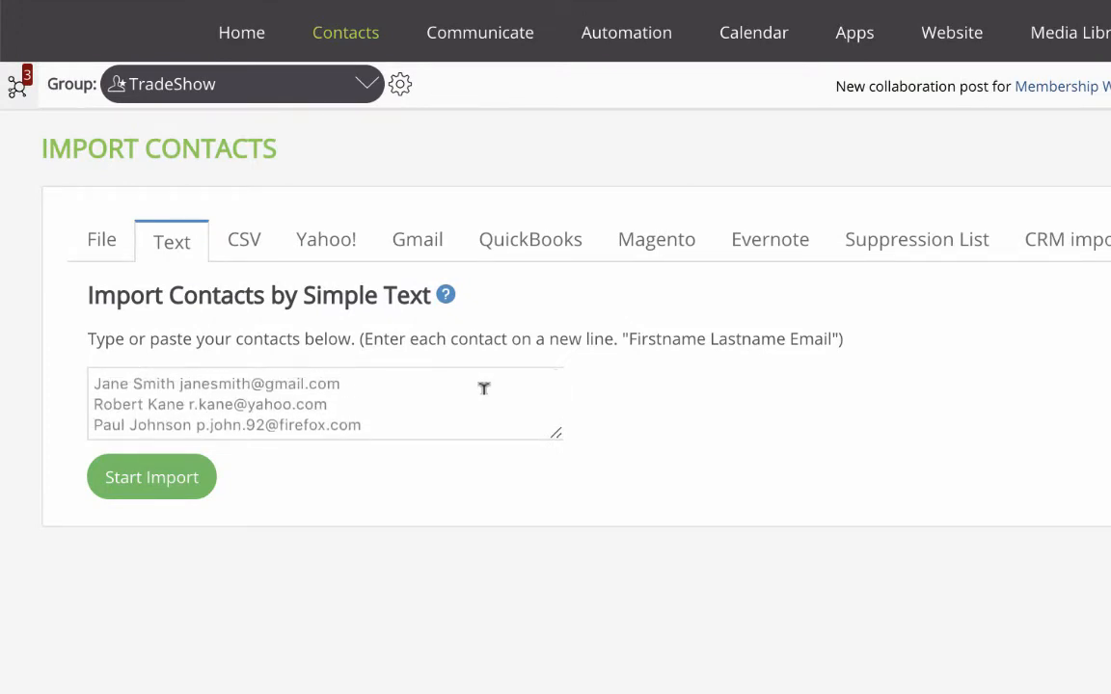
pyautogui.moveTo(555, 434); pyautogui.dragTo(568, 495)
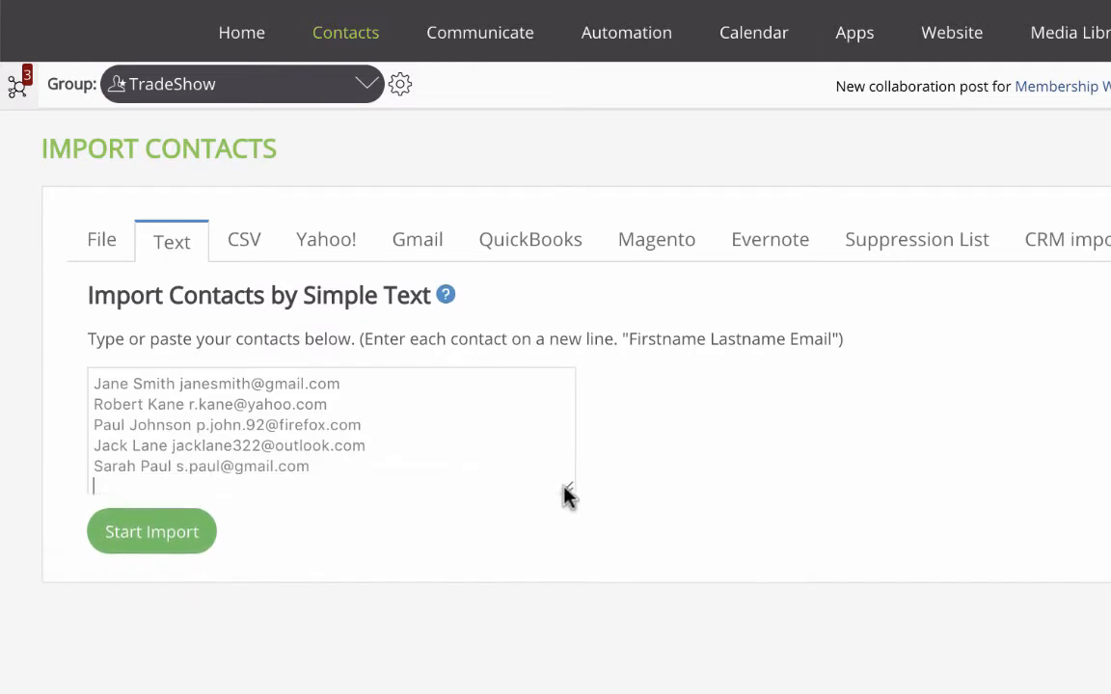
pyautogui.click(181, 538)
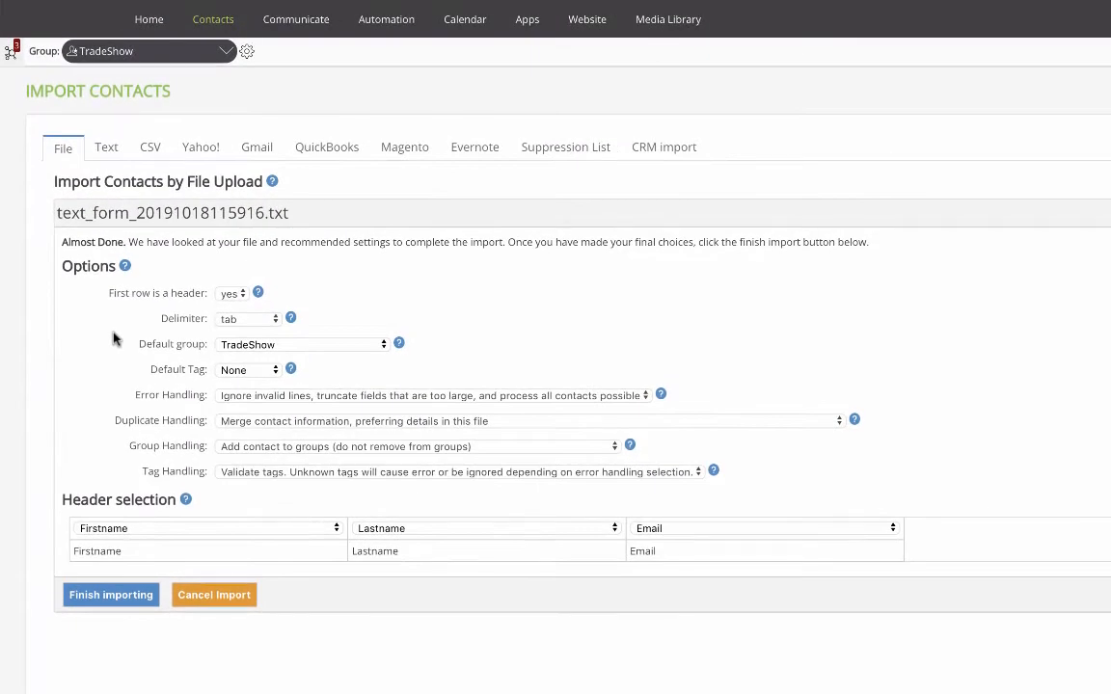
pyautogui.scroll(-1, 128, 375)
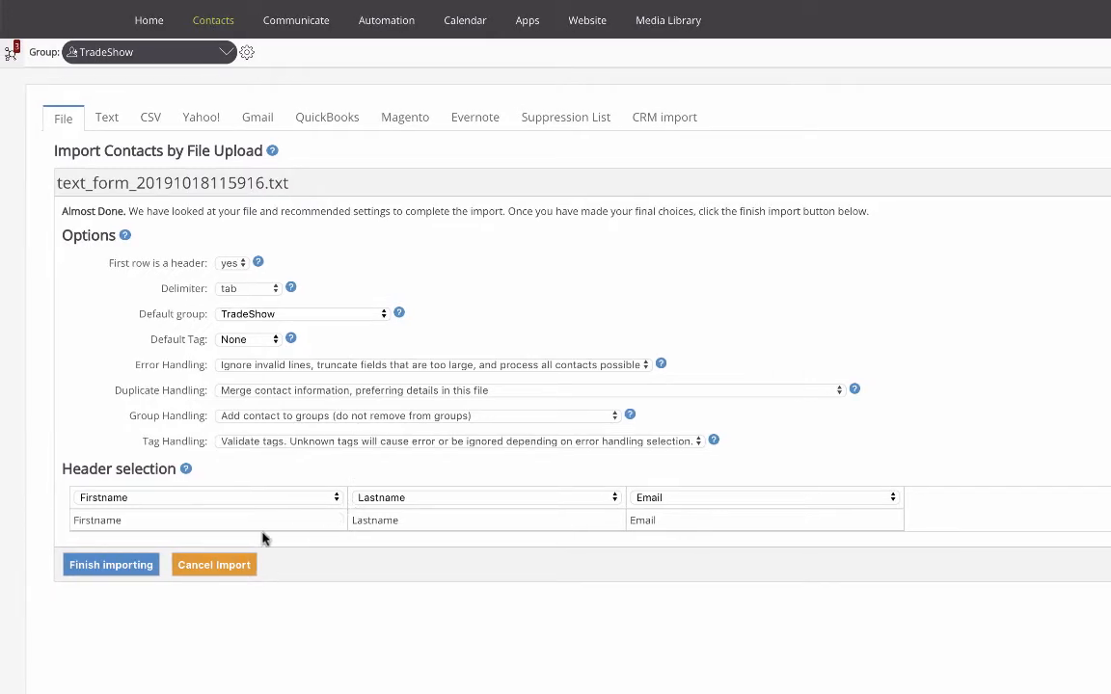
pyautogui.click(146, 571)
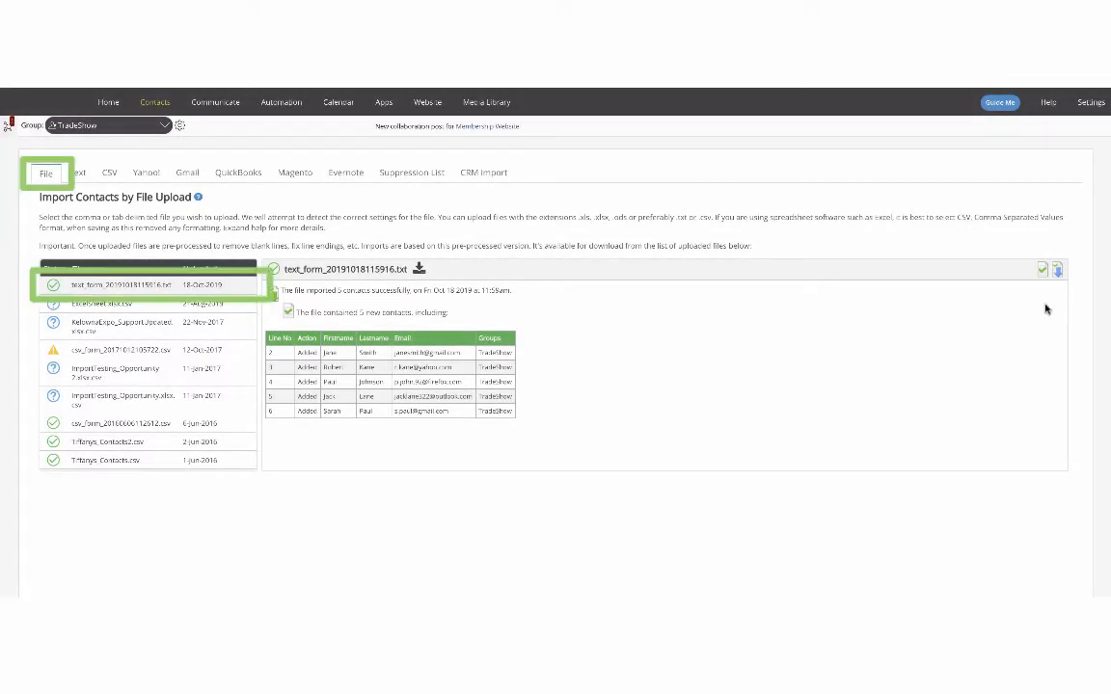
# Paste four contacts as comma-separated first name, last name and email lines into the CSV import and start the import
pyautogui.moveTo(1044, 273)
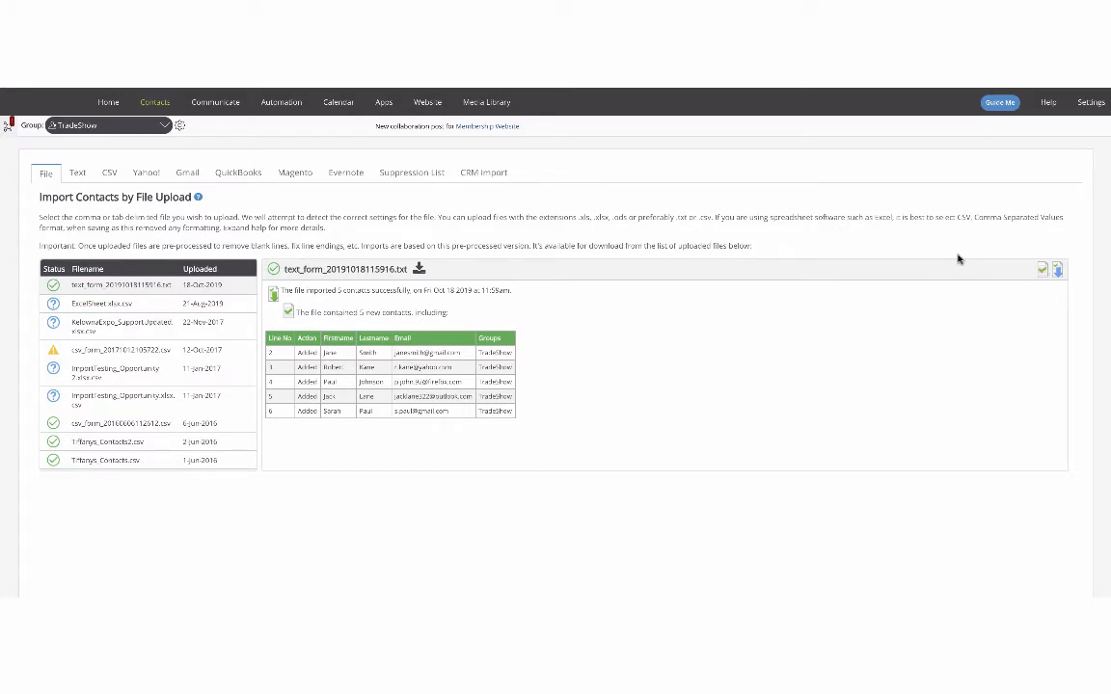
pyautogui.click(107, 182)
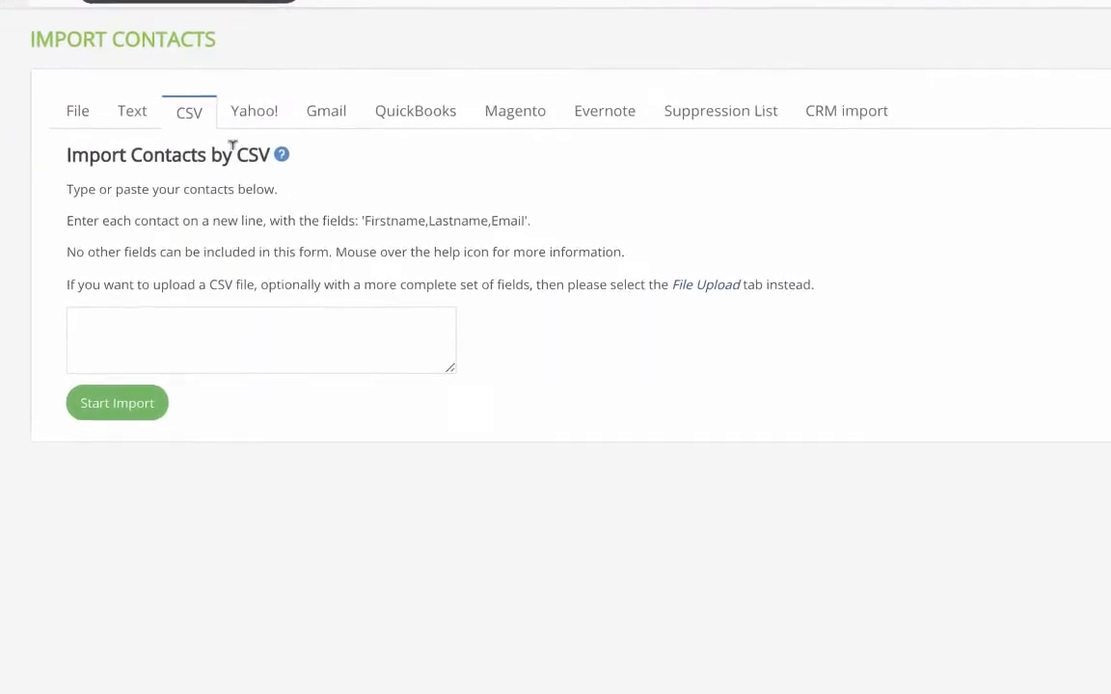
pyautogui.moveTo(282, 155)
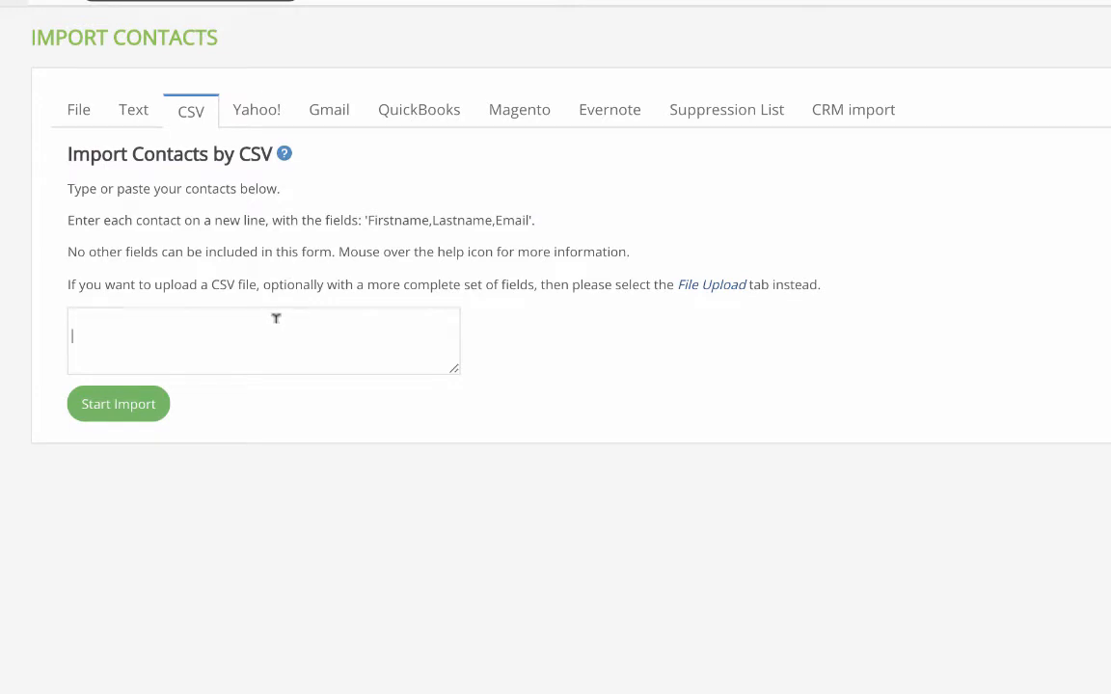
pyautogui.hotkey('ctrl', 'v')
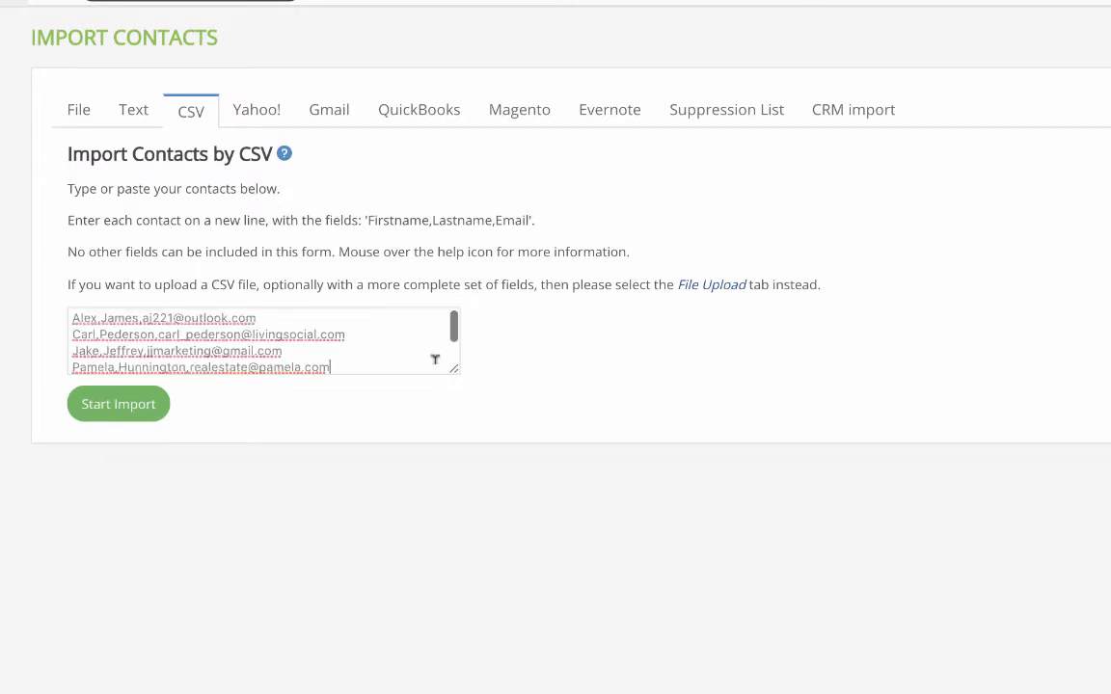
pyautogui.moveTo(456, 377); pyautogui.dragTo(472, 402)
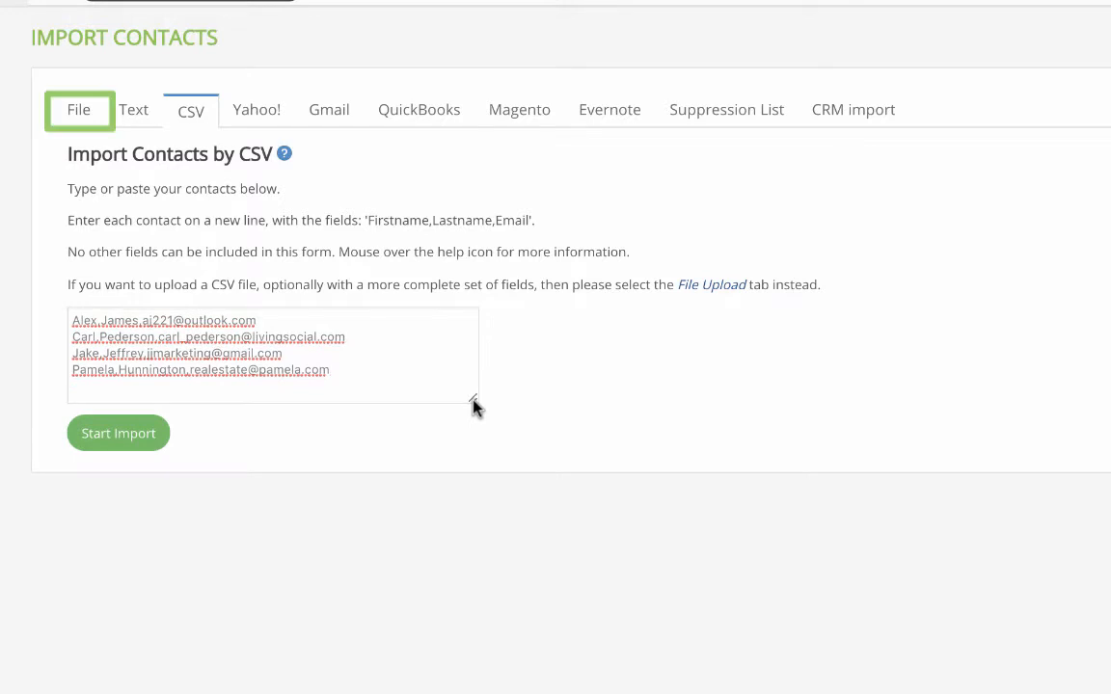
pyautogui.click(153, 442)
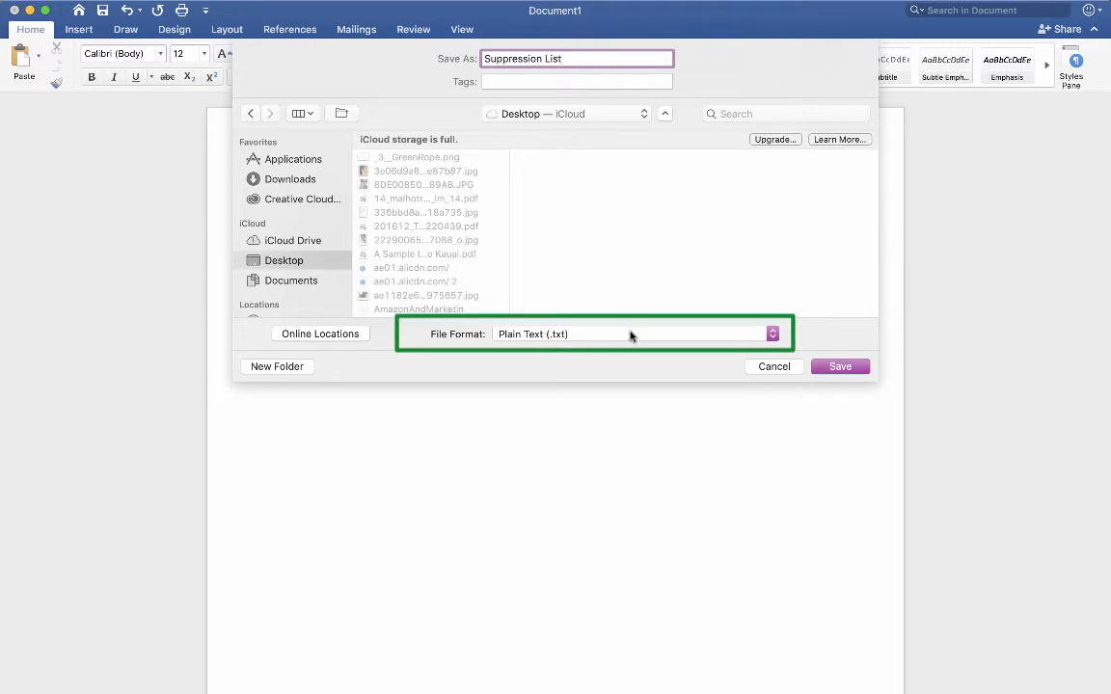
# Save the email list as plain text named Suppression List, then upload that file as a suppression list and complete it
pyautogui.click(843, 368)
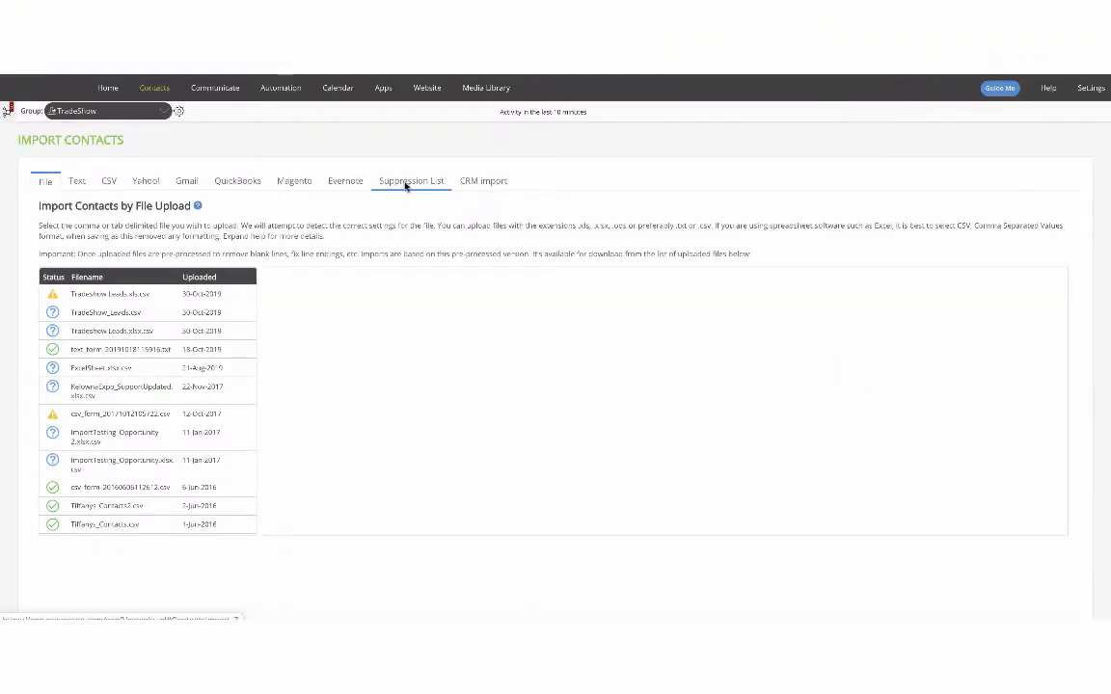
pyautogui.click(406, 183)
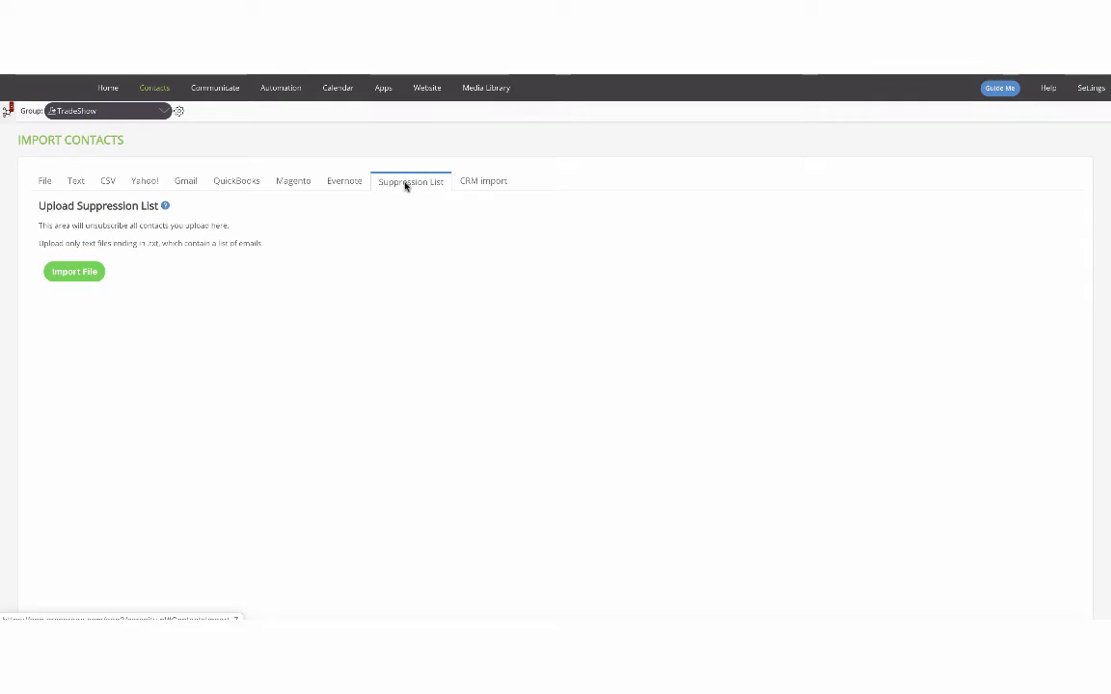
pyautogui.click(99, 272)
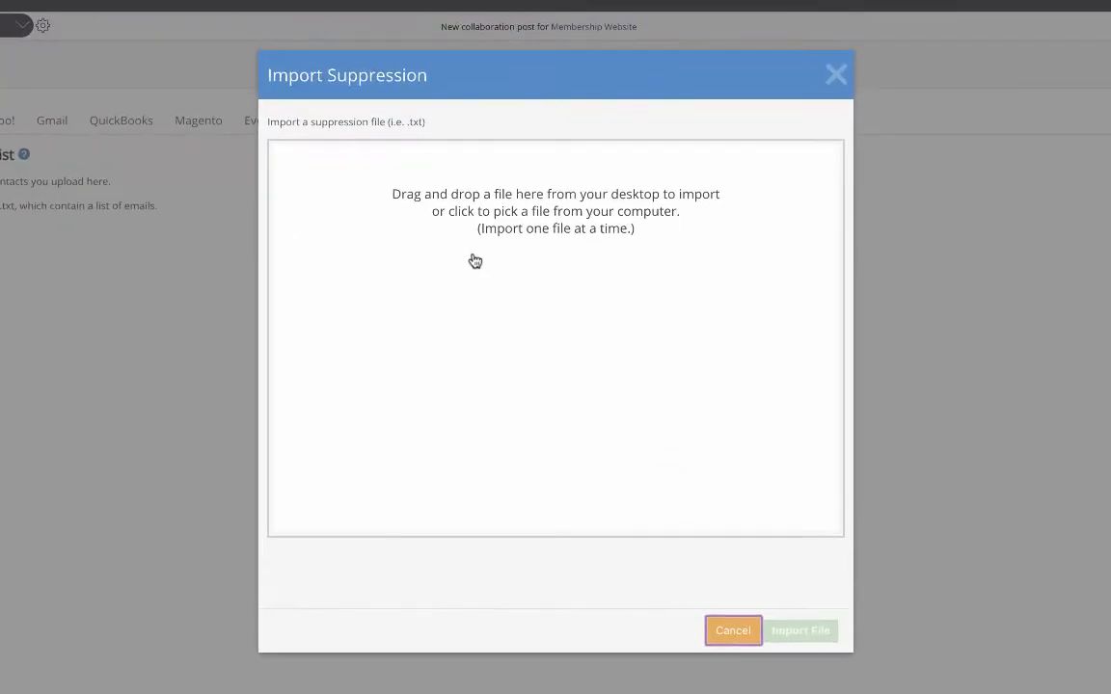
pyautogui.moveTo(474, 261); pyautogui.dragTo(510, 315)
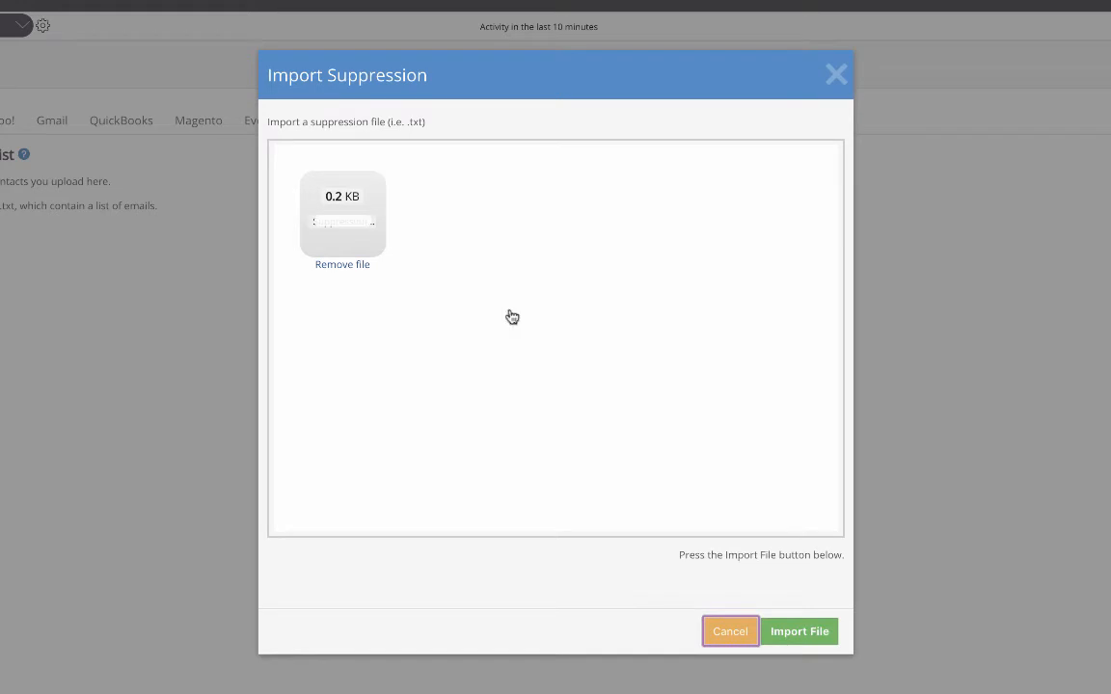
pyautogui.click(816, 633)
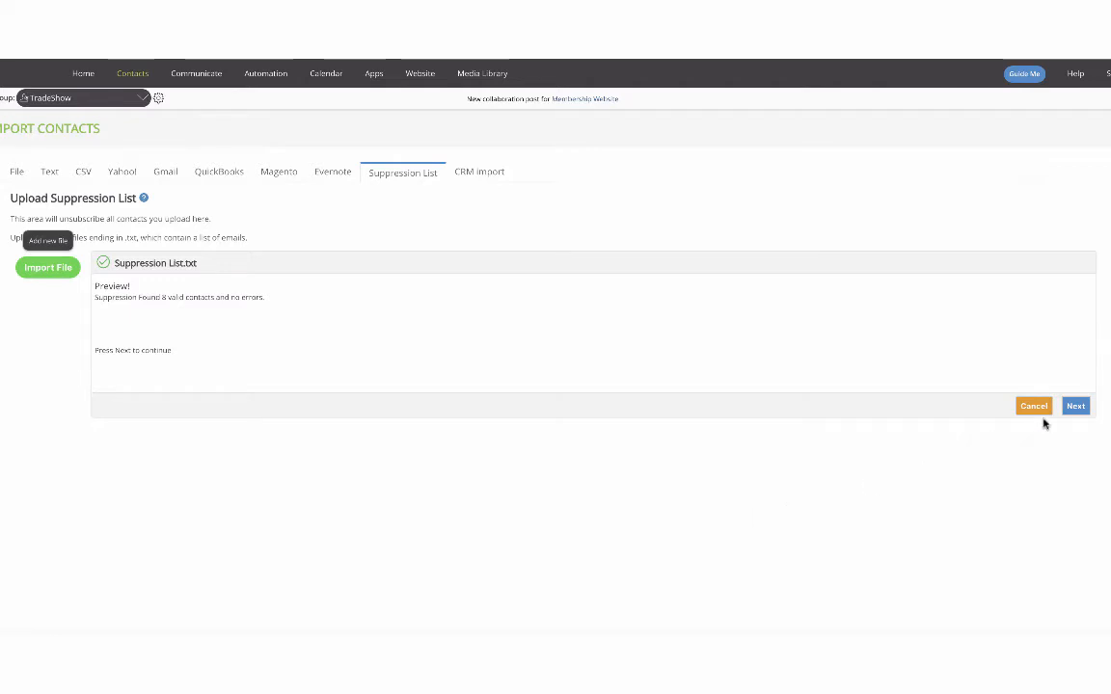
pyautogui.click(1075, 406)
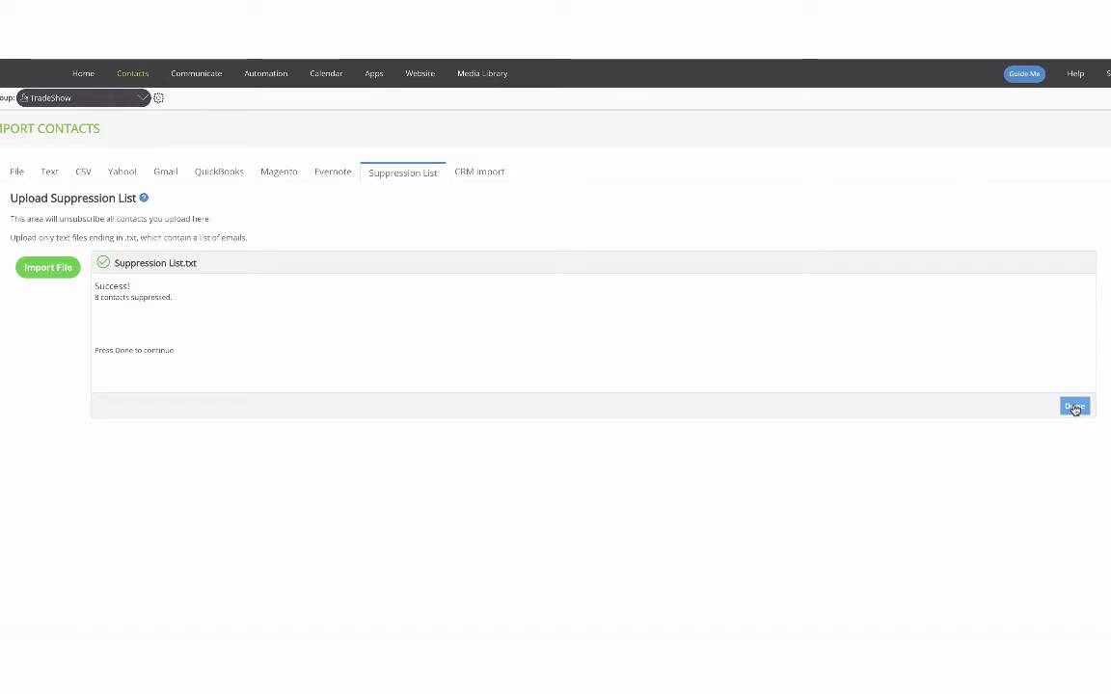
pyautogui.click(1075, 406)
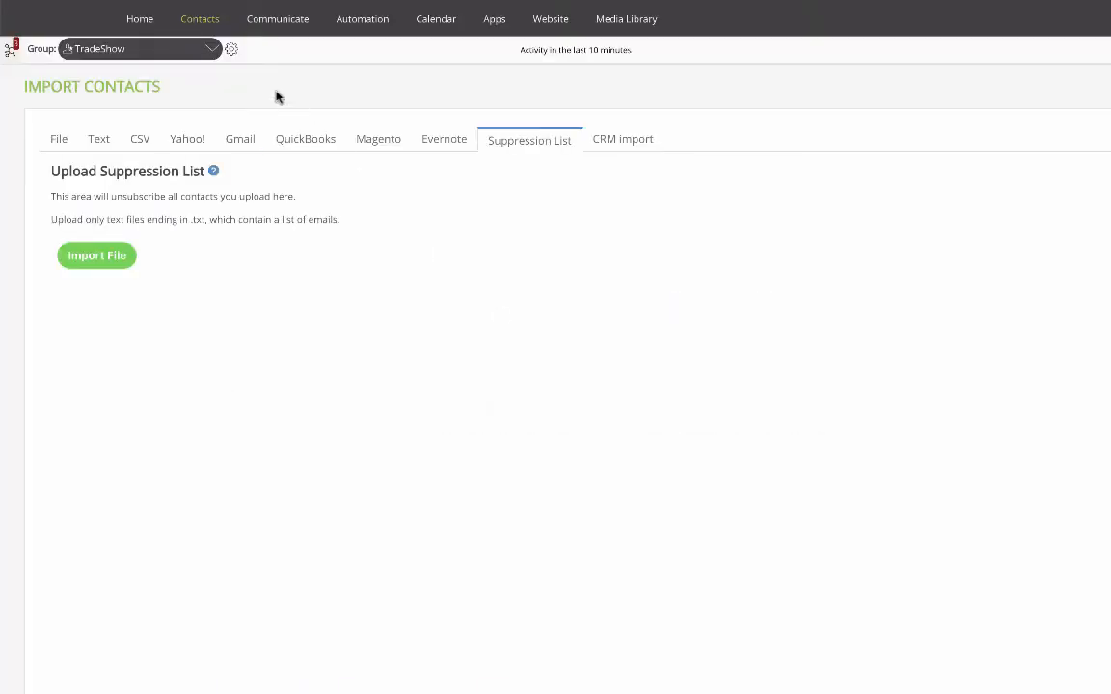
# Open the contacts view and filter contacts created between 2019/10/01 and 2019/10/31
pyautogui.moveTo(202, 21)
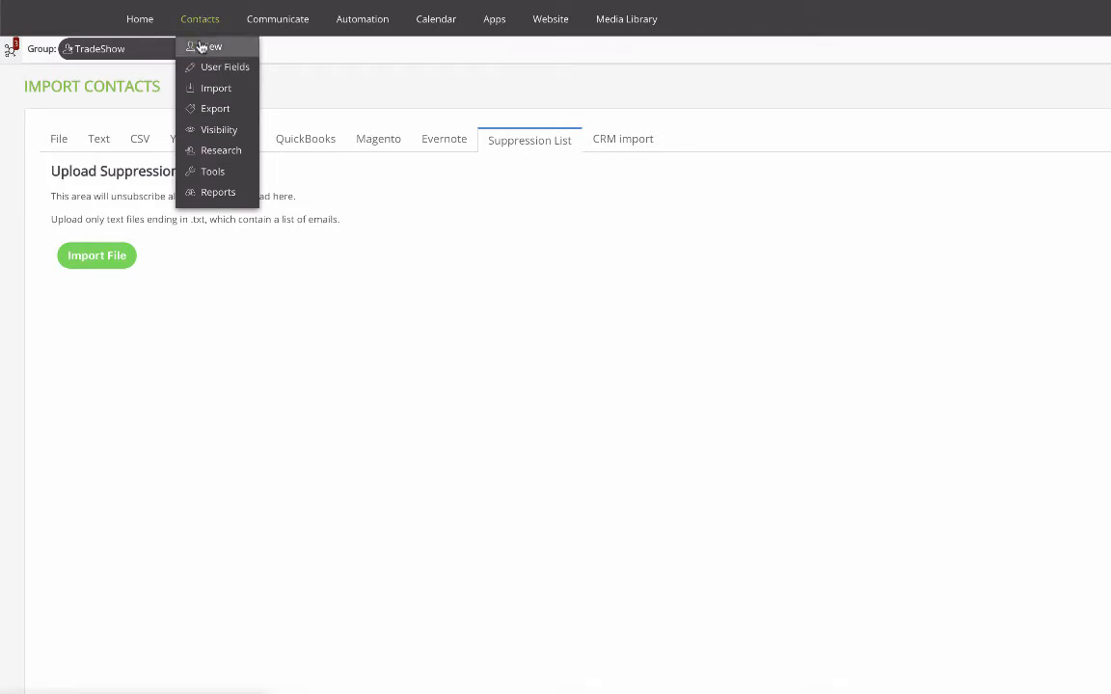
pyautogui.click(201, 47)
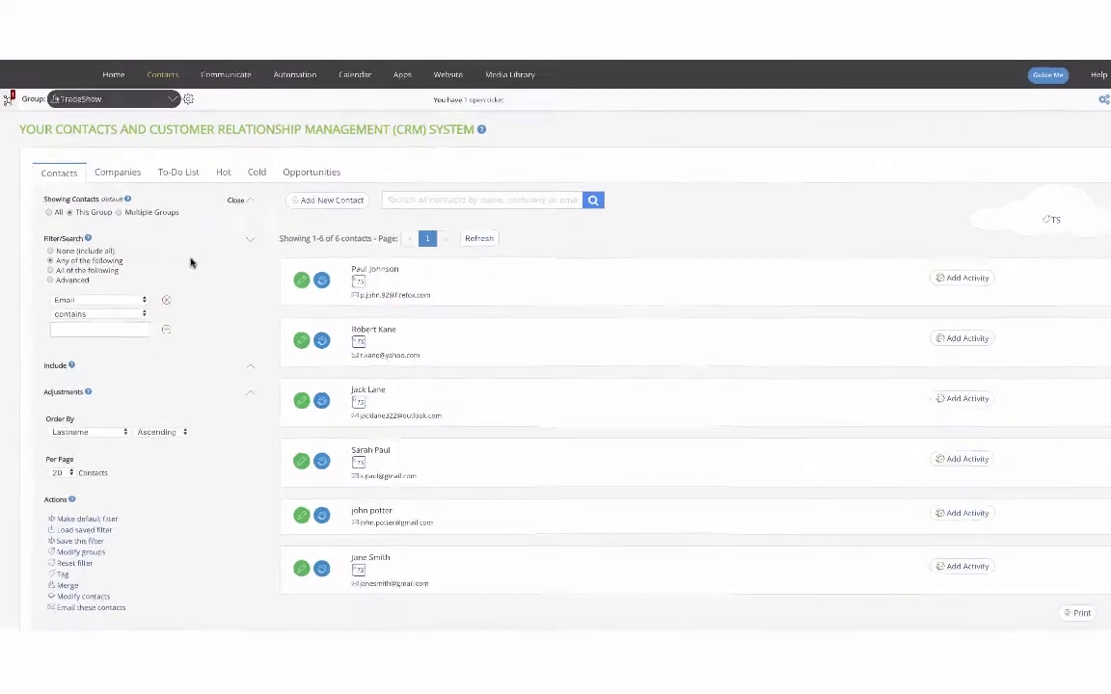
pyautogui.click(142, 301)
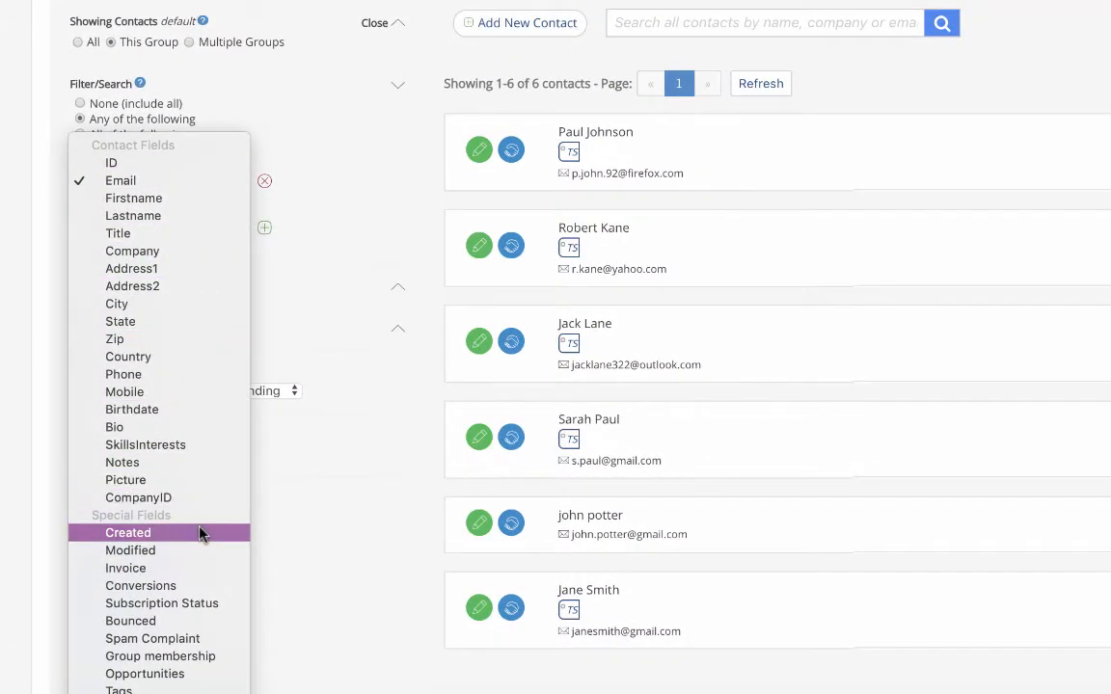
pyautogui.click(201, 533)
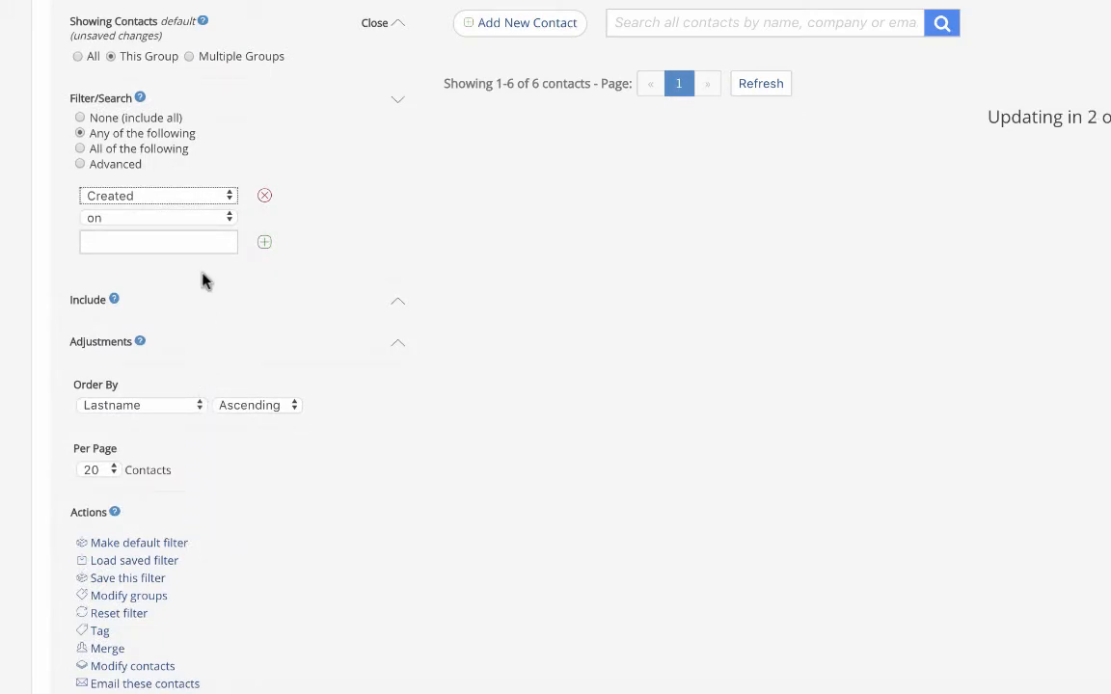
pyautogui.click(202, 218)
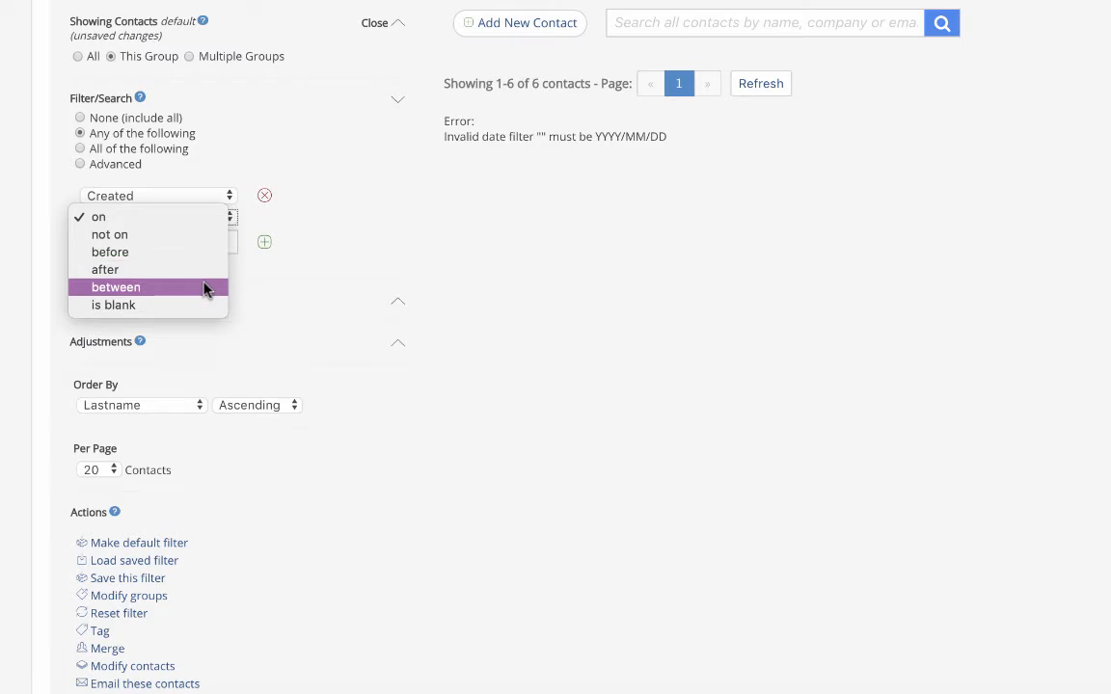
pyautogui.click(205, 289)
pyautogui.click(195, 235)
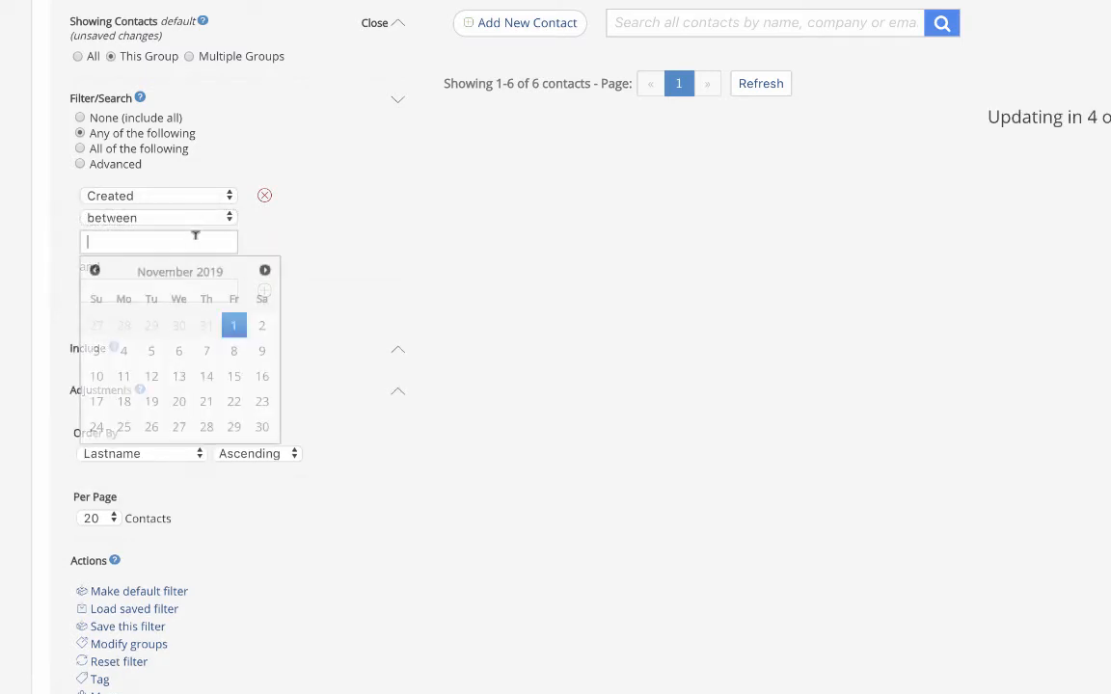
pyautogui.click(96, 273)
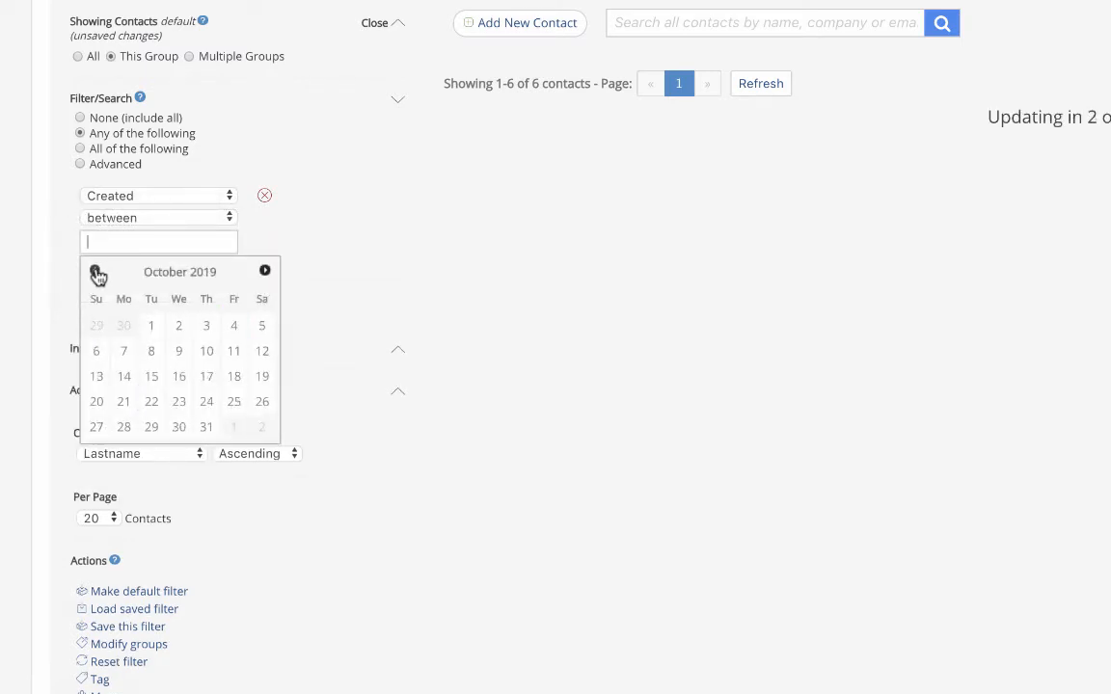
pyautogui.click(151, 325)
pyautogui.click(157, 290)
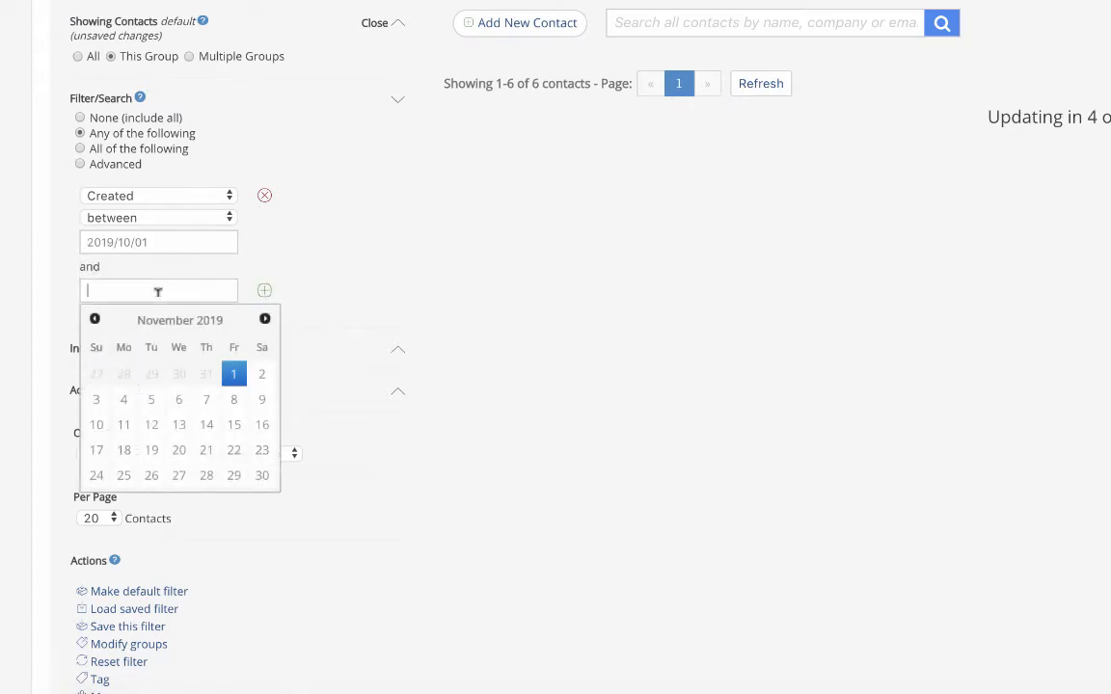
pyautogui.click(97, 320)
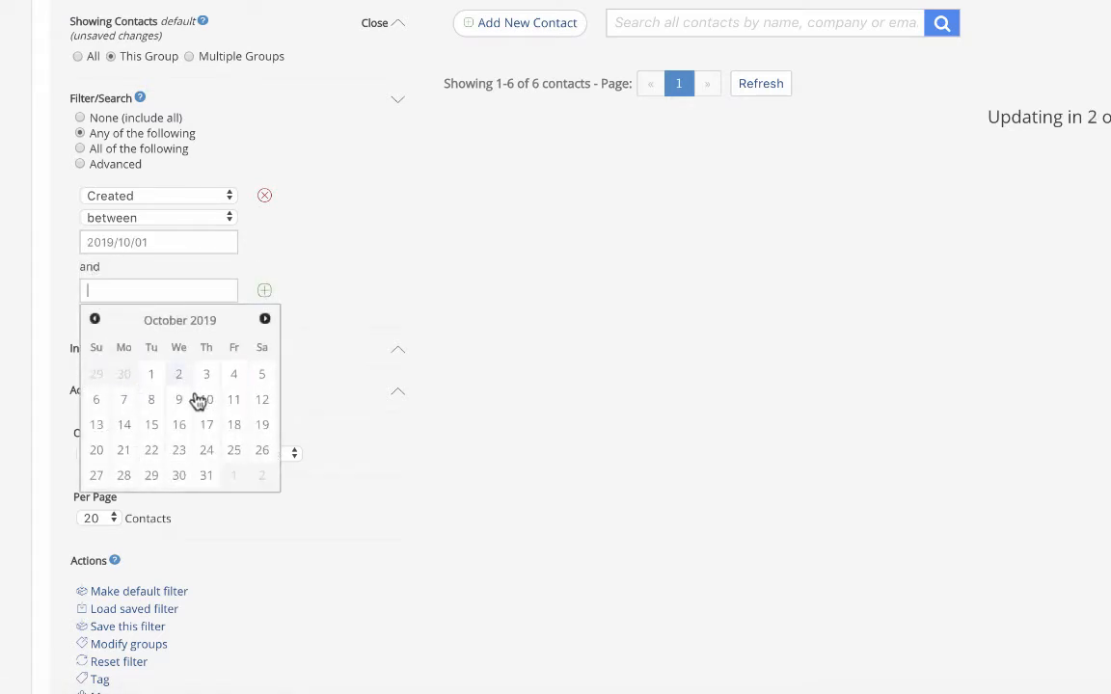
pyautogui.click(207, 477)
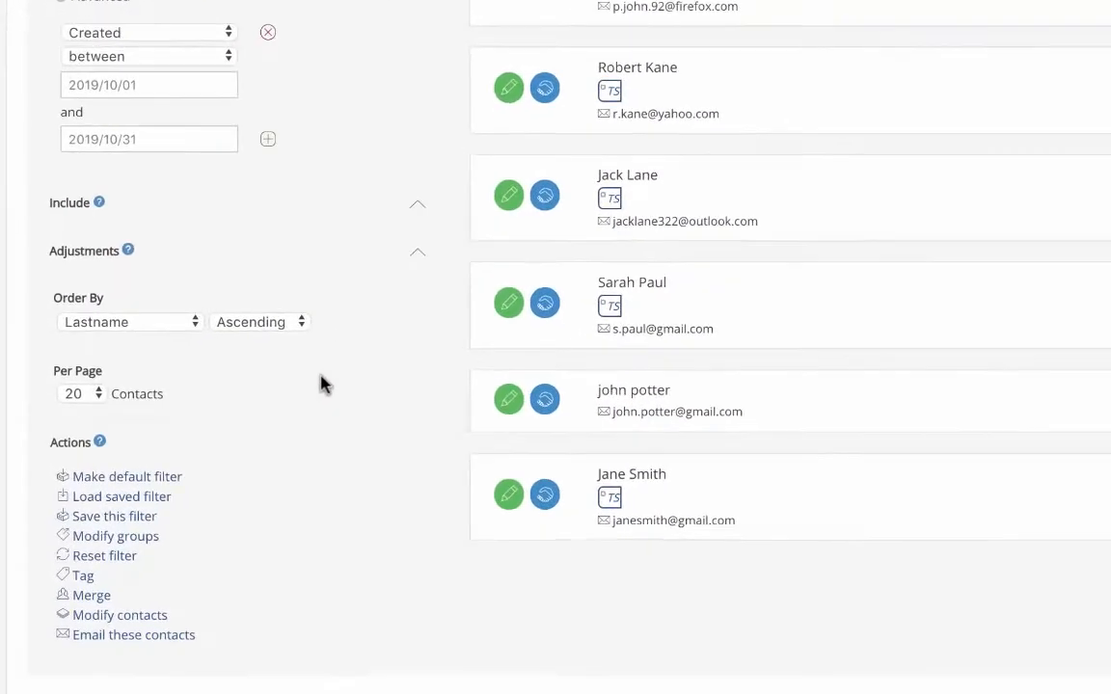
# Add the filtered contacts to the *Master Group group
pyautogui.click(142, 539)
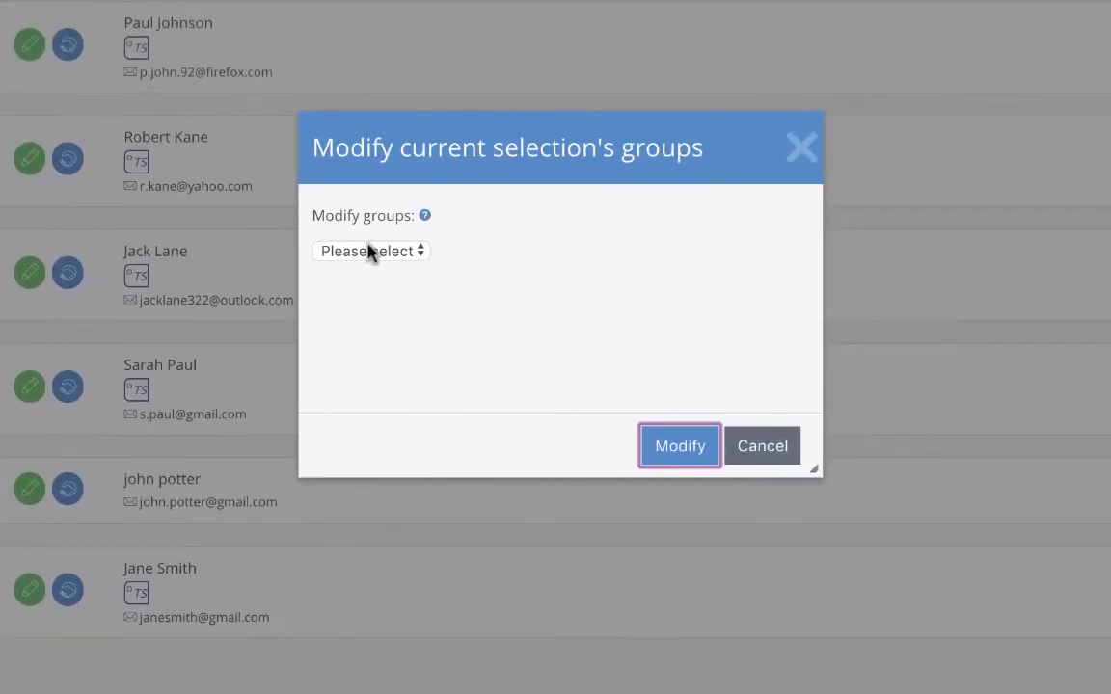
pyautogui.click(371, 252)
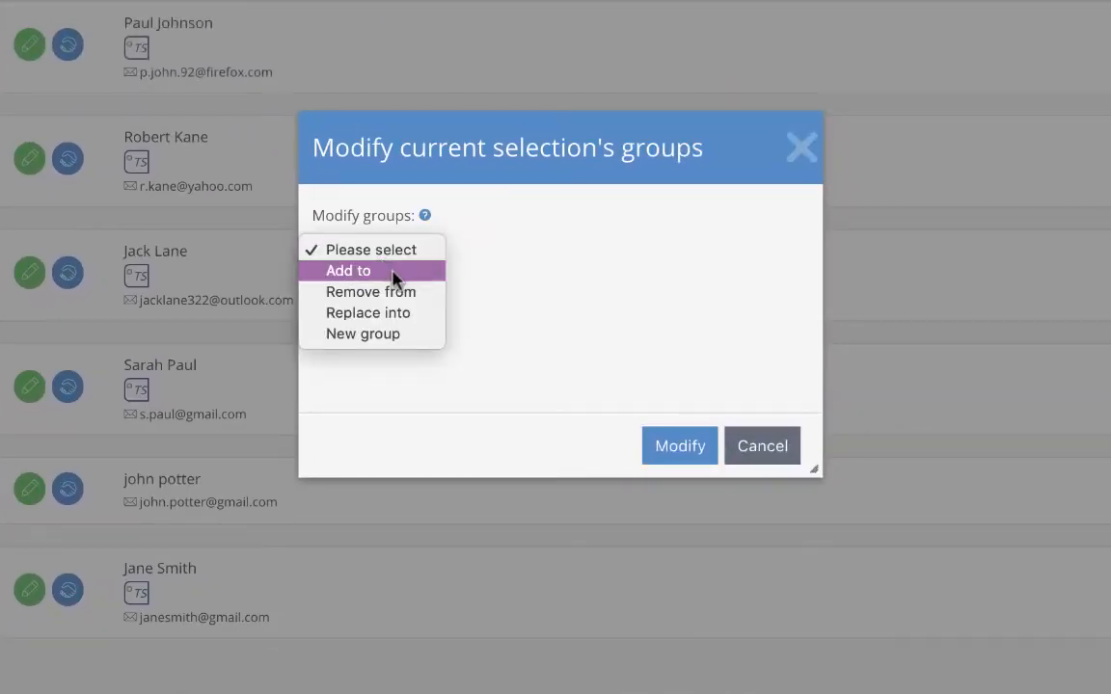
pyautogui.click(393, 272)
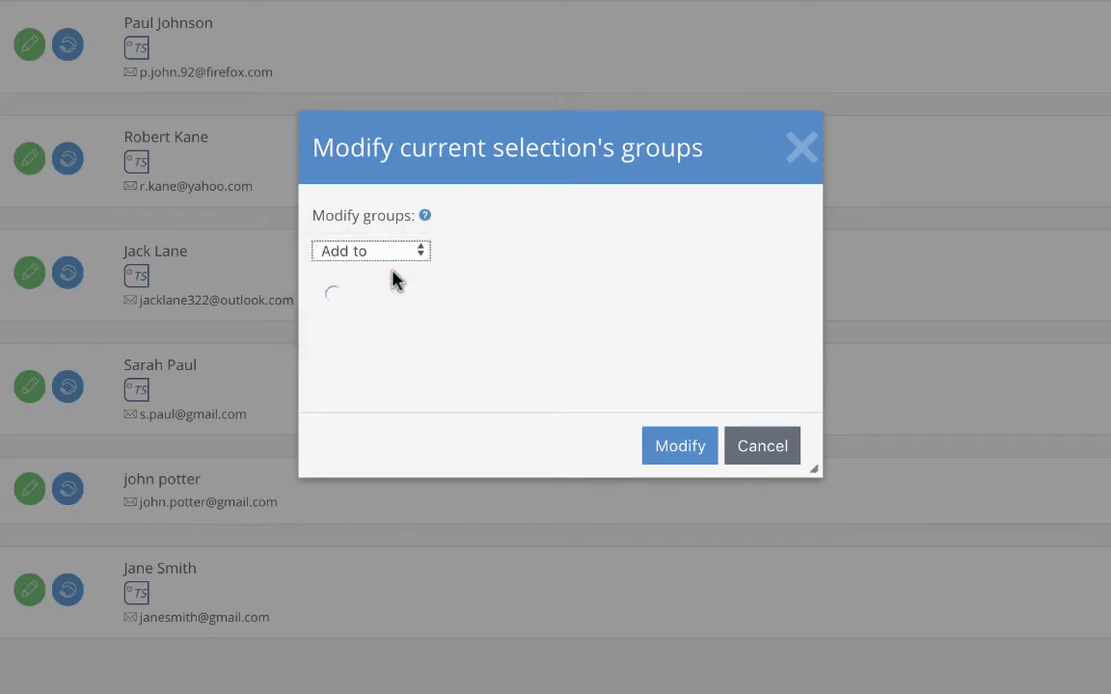
pyautogui.click(438, 281)
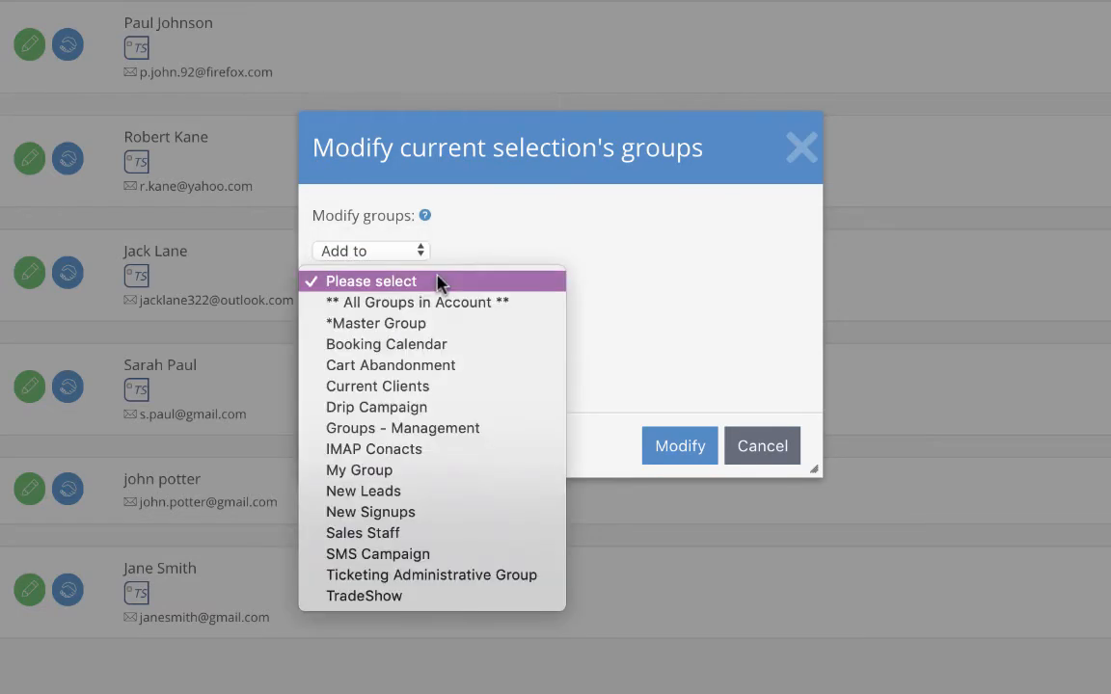
pyautogui.click(446, 325)
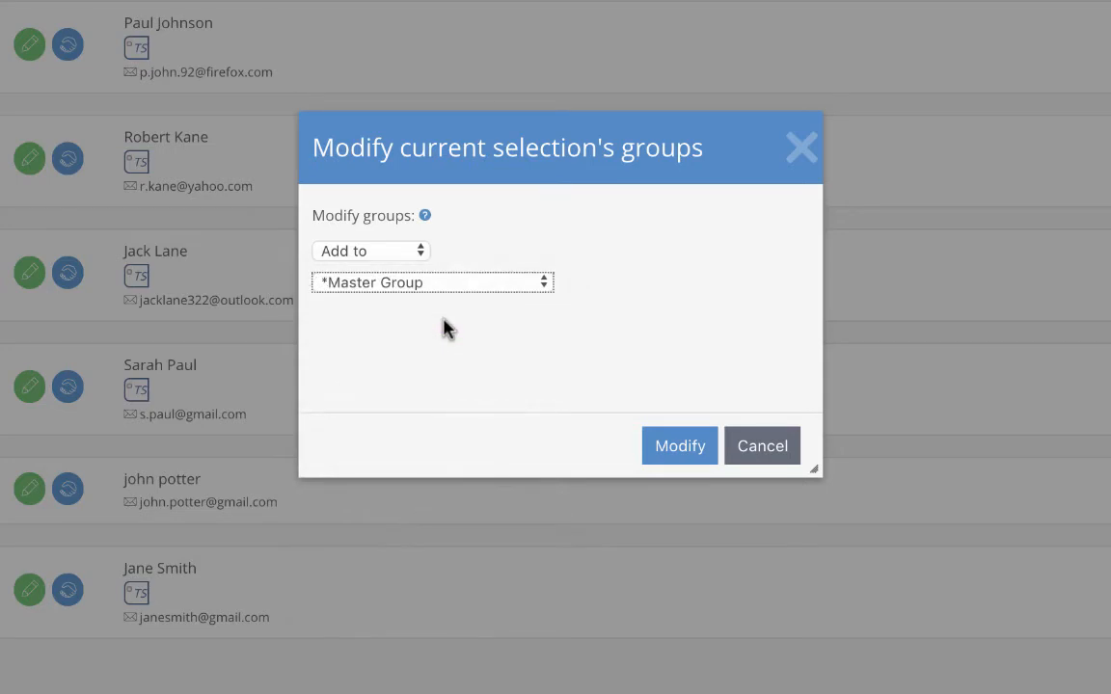
pyautogui.click(661, 448)
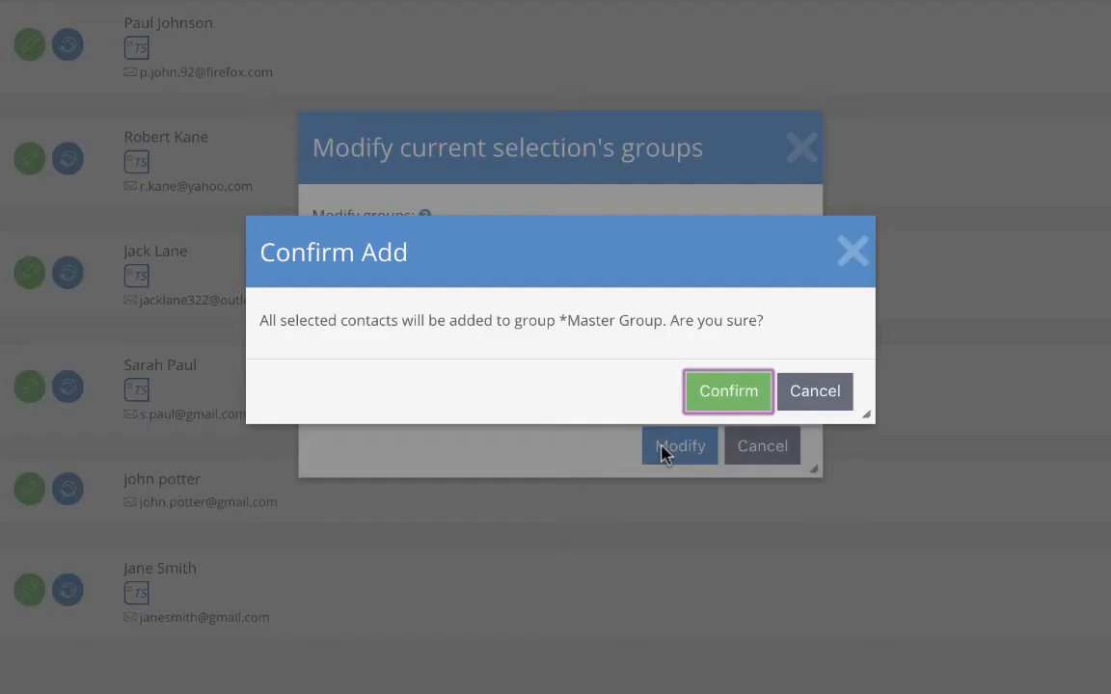
pyautogui.click(702, 390)
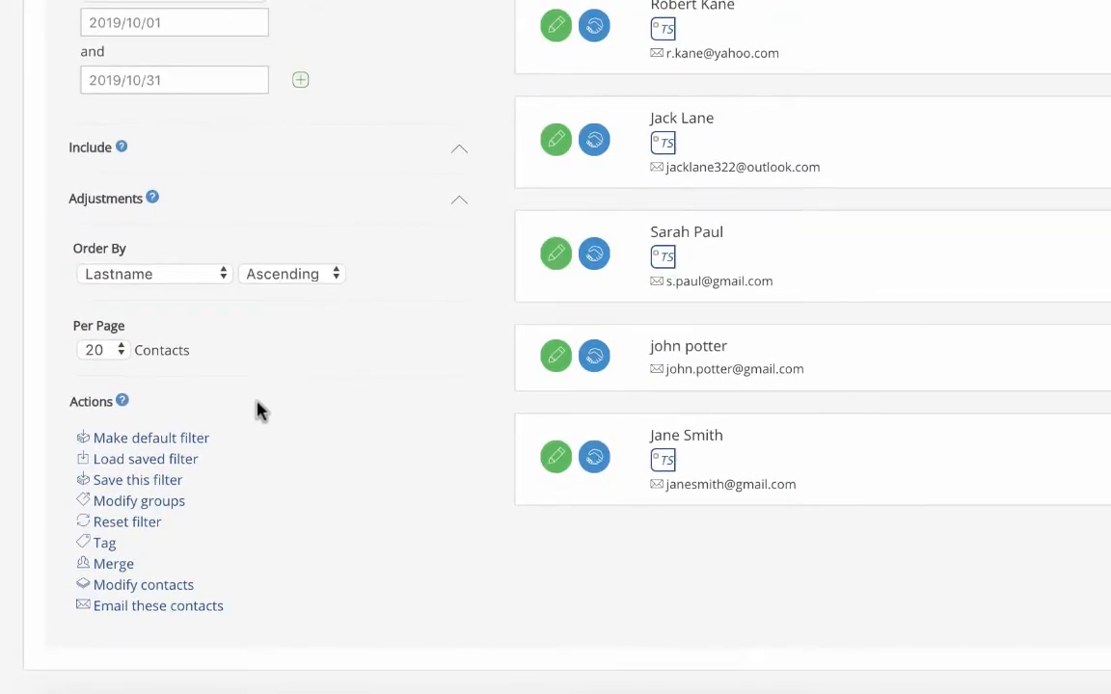
# Add the tag Tag1 to all filtered contacts
pyautogui.click(105, 550)
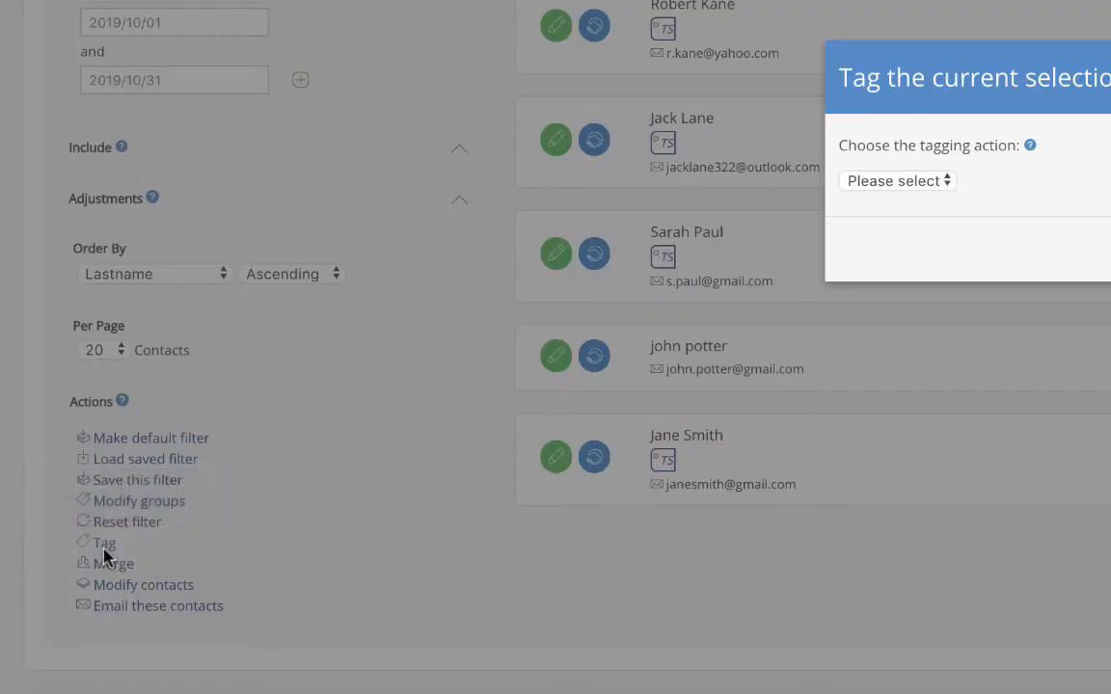
pyautogui.click(413, 315)
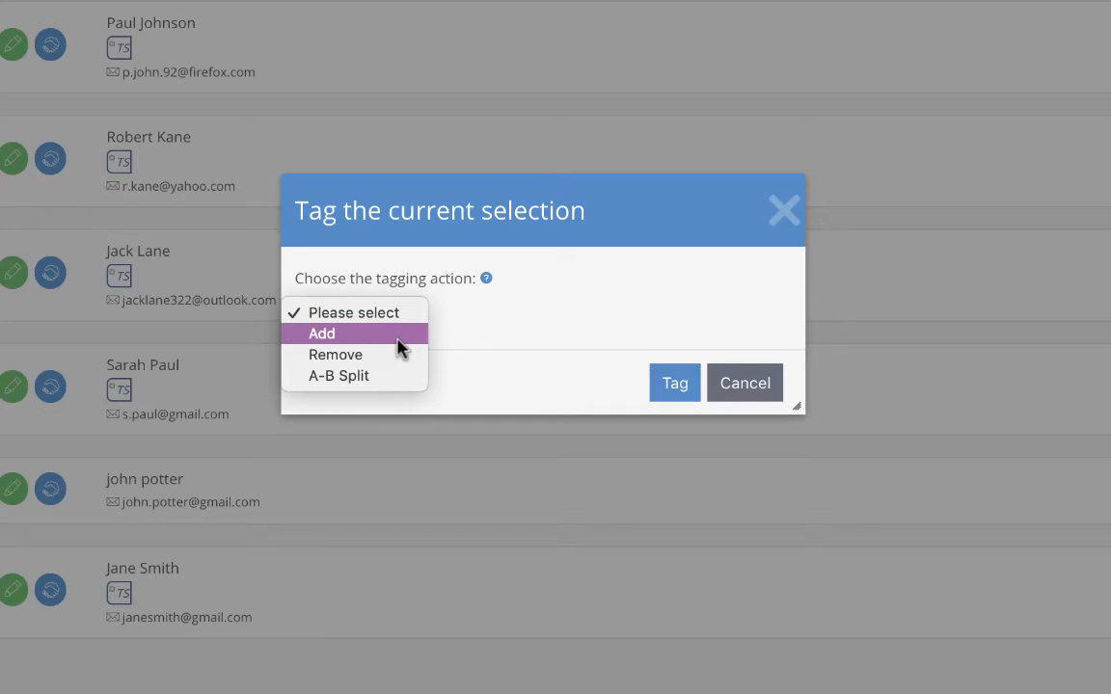
pyautogui.click(398, 338)
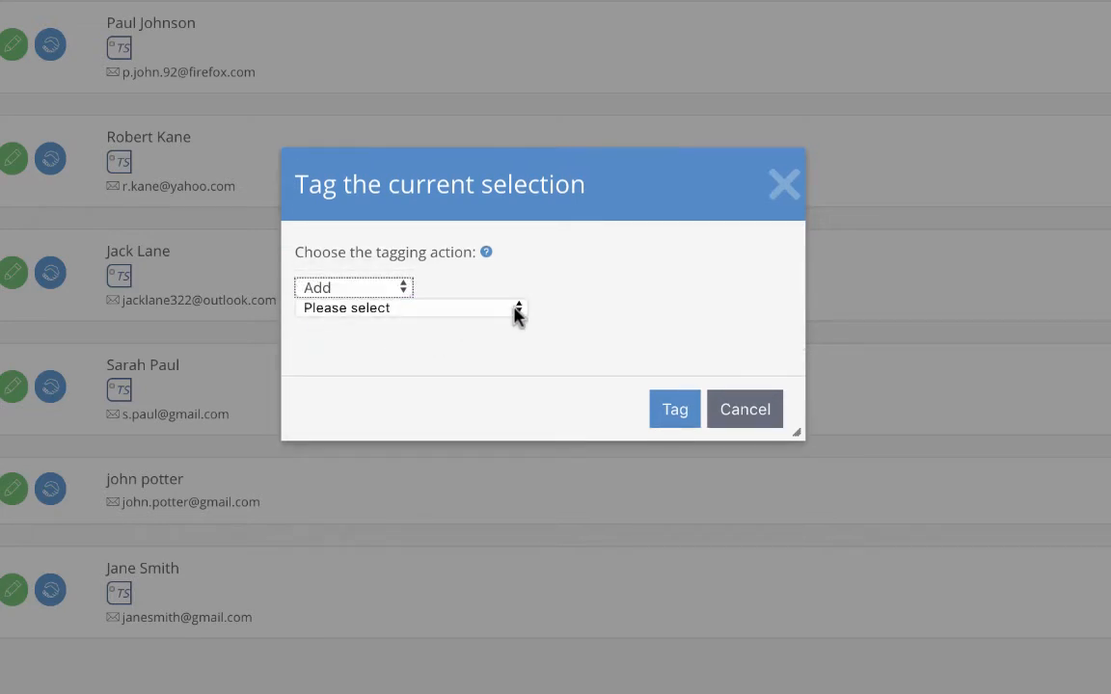
pyautogui.click(518, 310)
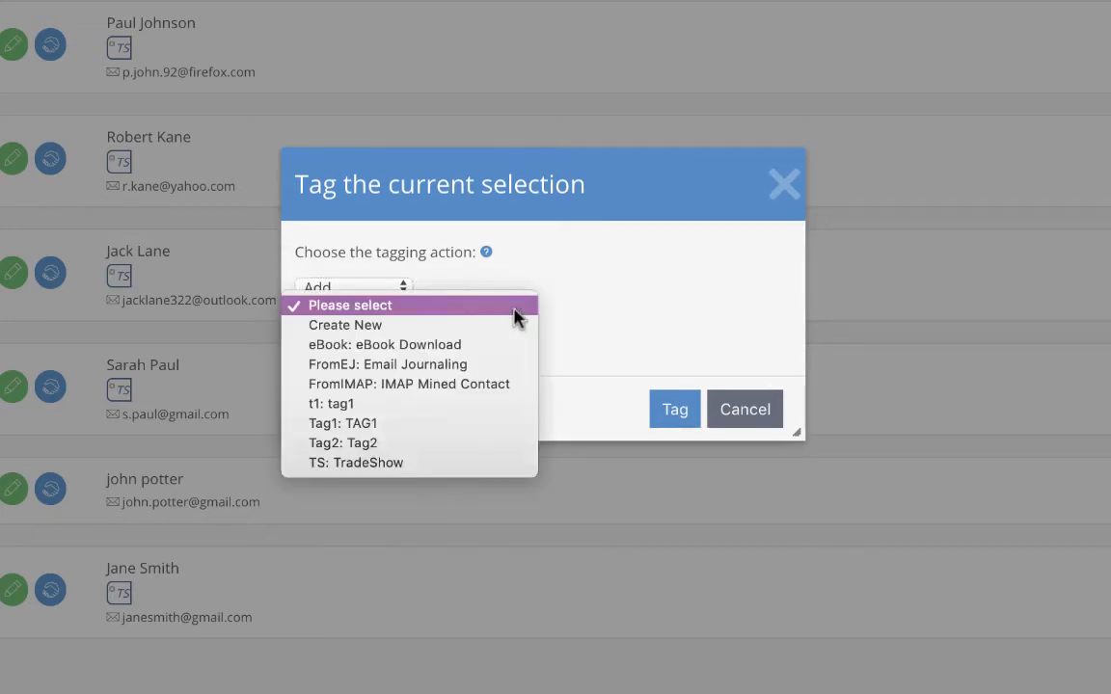
pyautogui.click(479, 431)
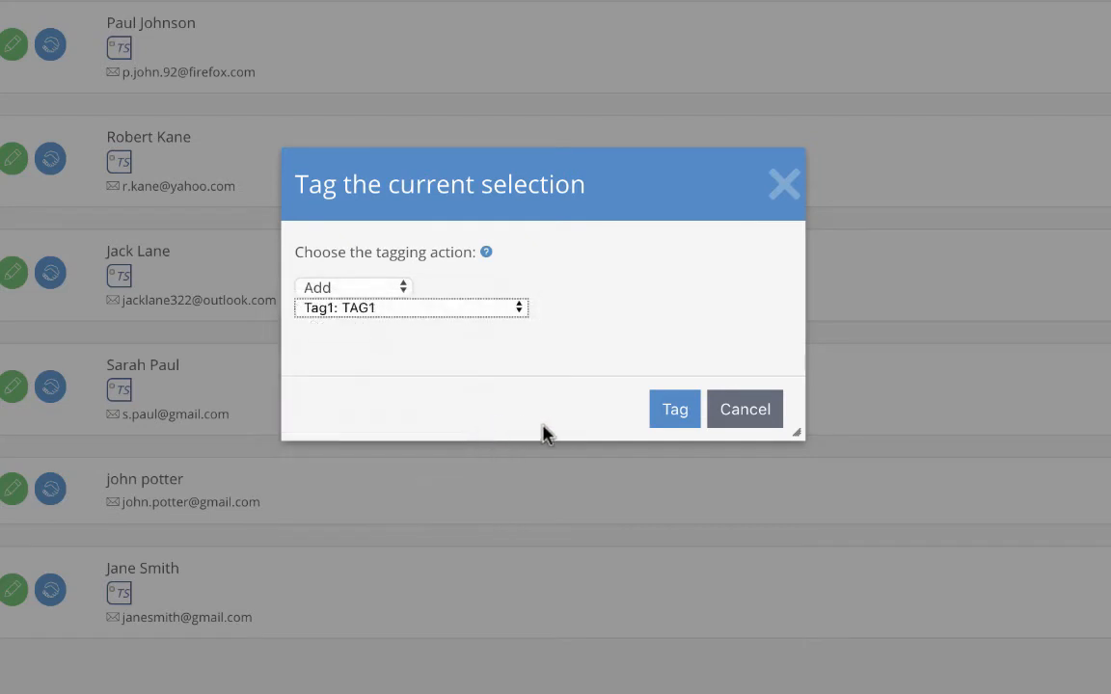
pyautogui.click(665, 432)
pyautogui.click(665, 432)
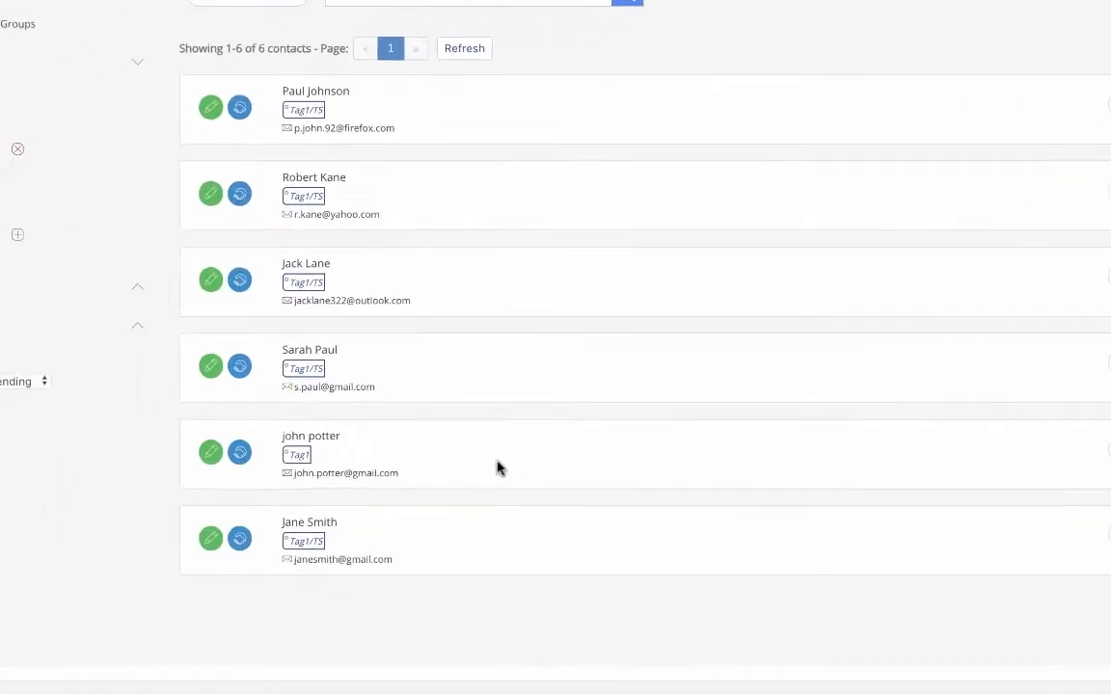
# Overwrite the Lead Source field of all filtered contacts with the value TradeShow
pyautogui.click(170, 591)
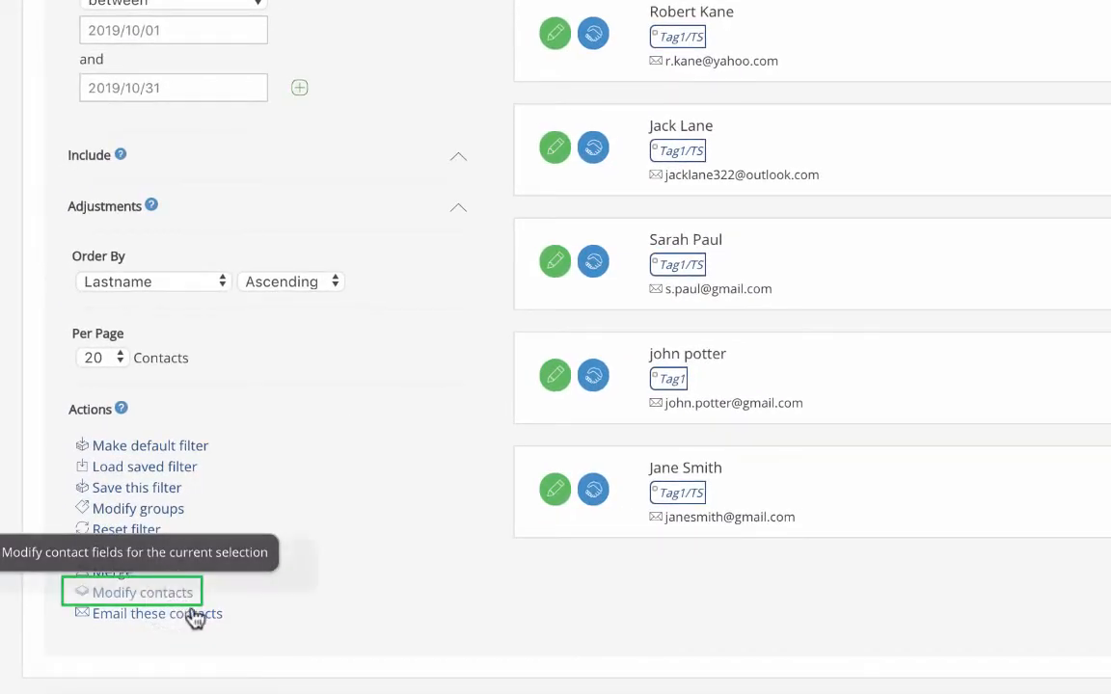
pyautogui.click(186, 597)
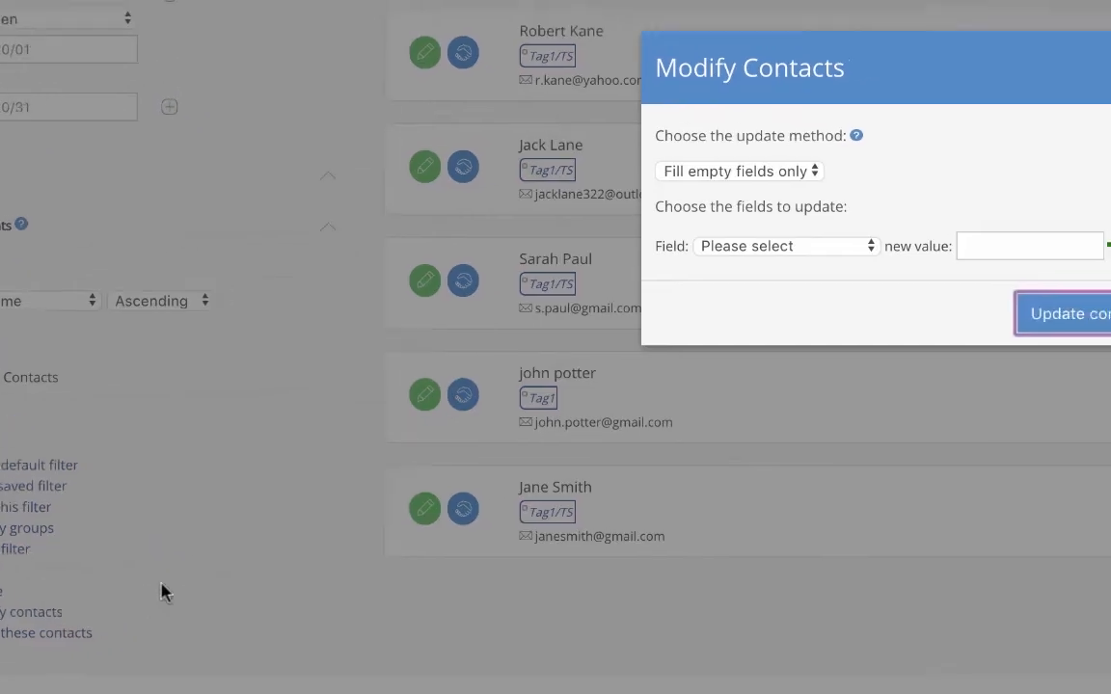
pyautogui.click(453, 227)
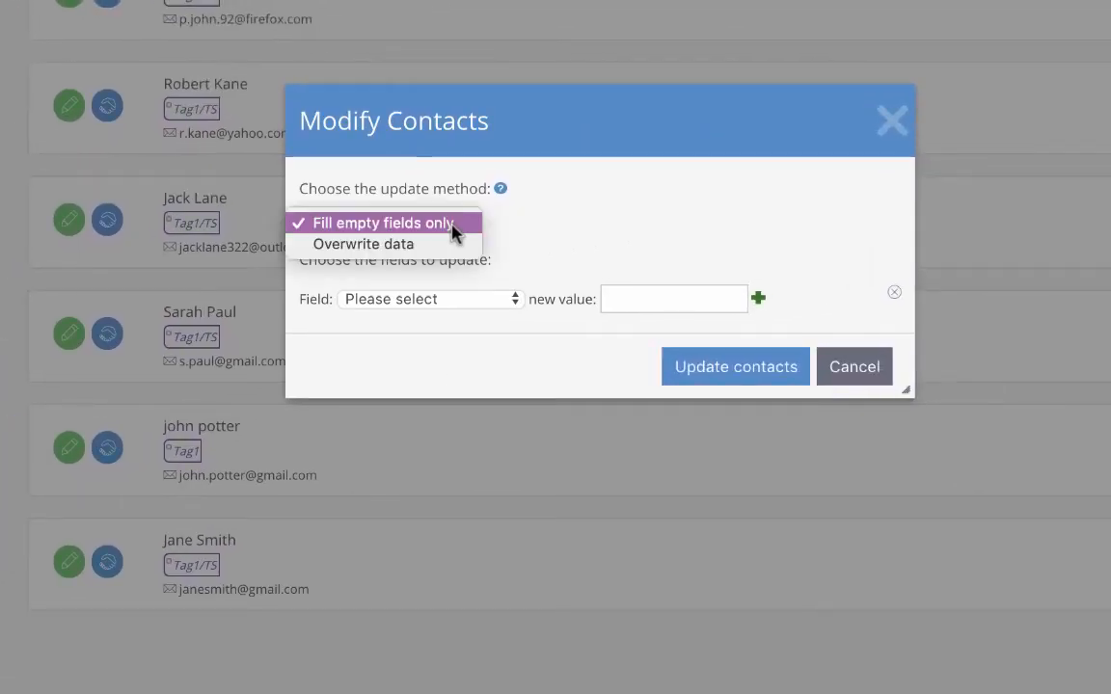
pyautogui.click(456, 243)
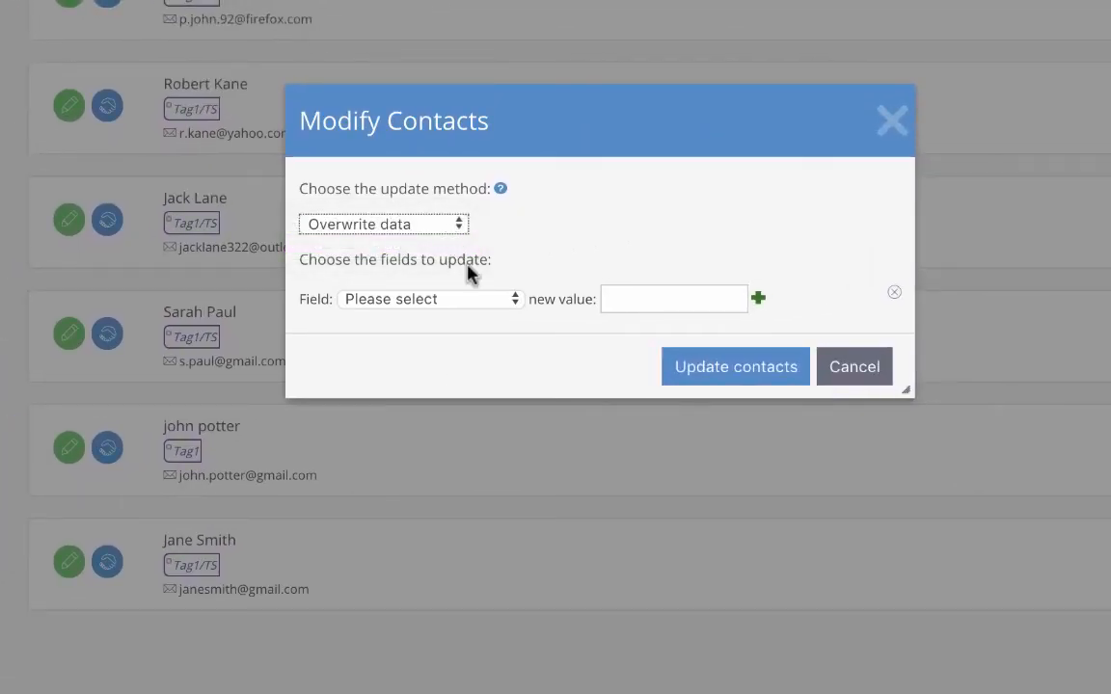
pyautogui.click(477, 302)
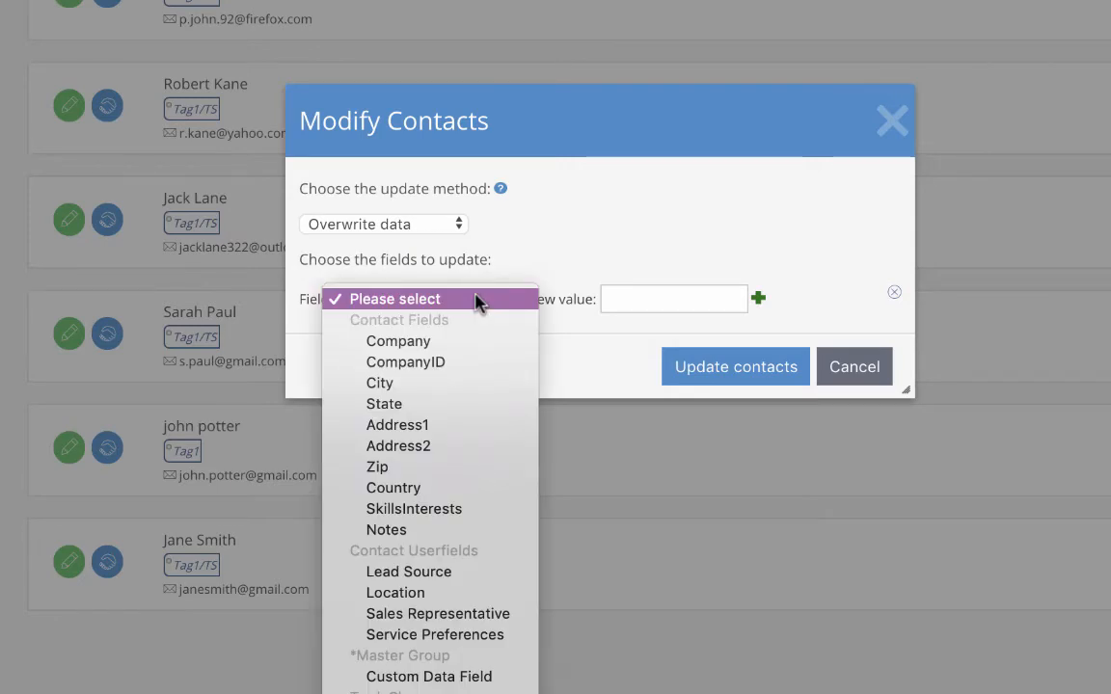
pyautogui.click(458, 571)
pyautogui.click(665, 292)
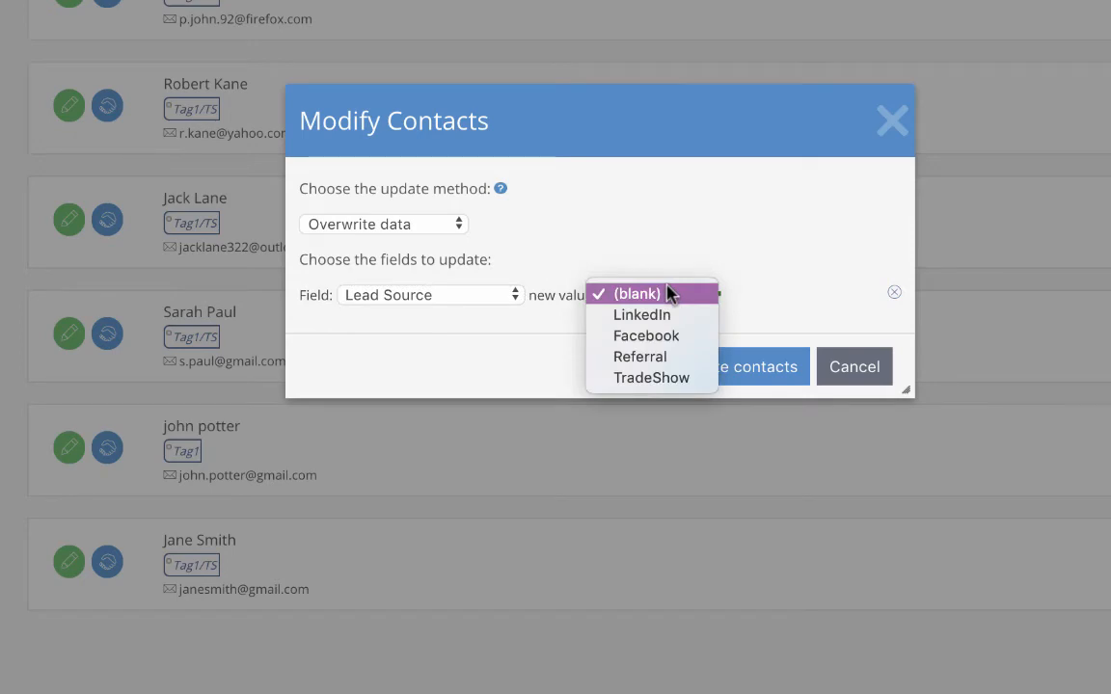
pyautogui.click(663, 385)
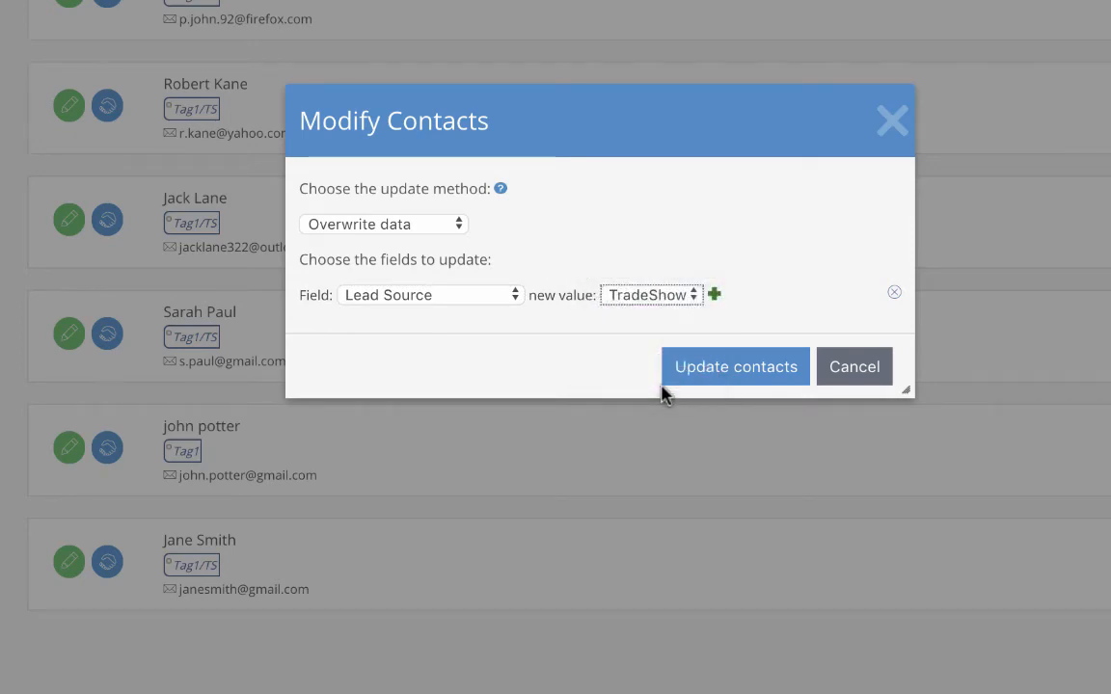
pyautogui.click(700, 383)
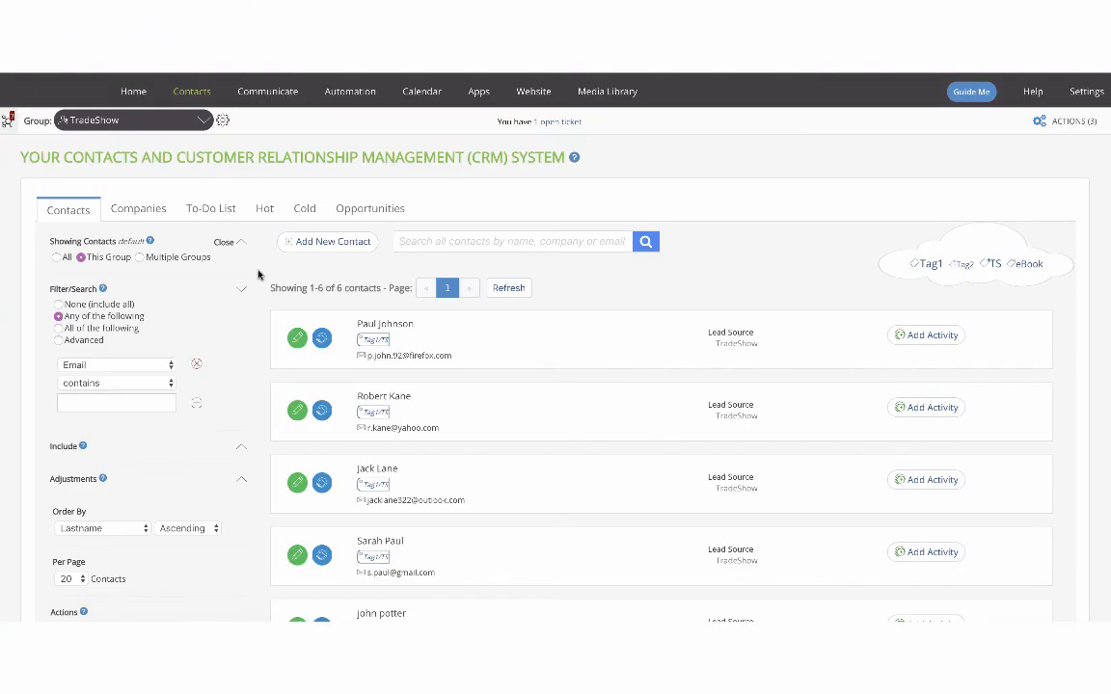
# Open the contact export page for the TradeShow group and set the file format to CSV
pyautogui.moveTo(191, 91)
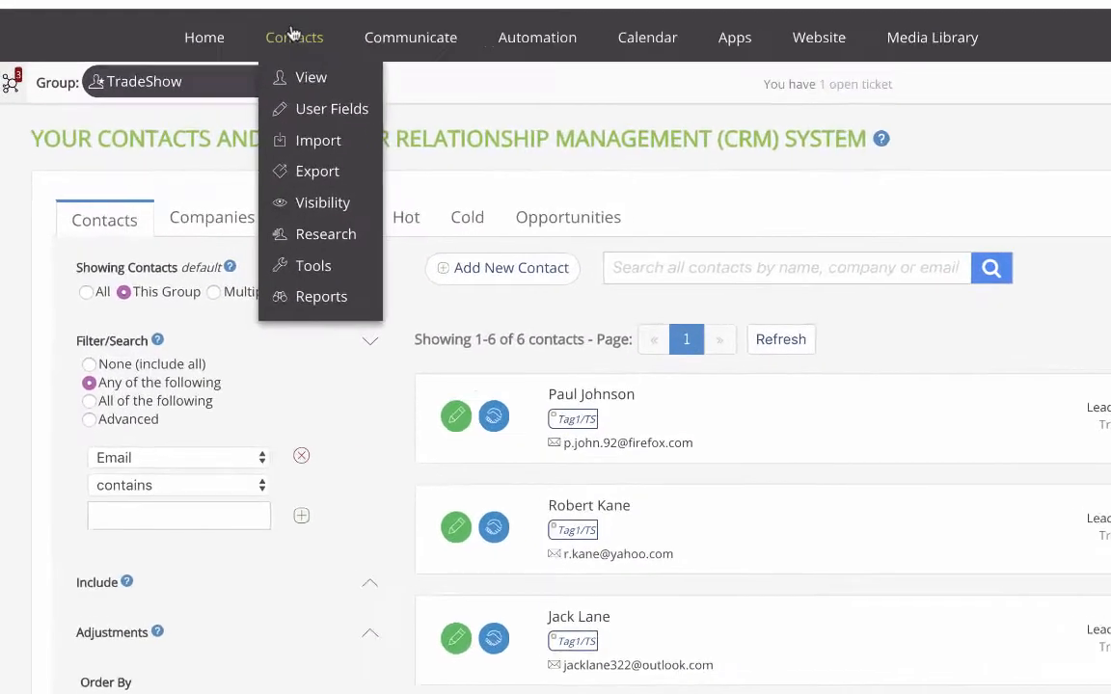
pyautogui.click(201, 179)
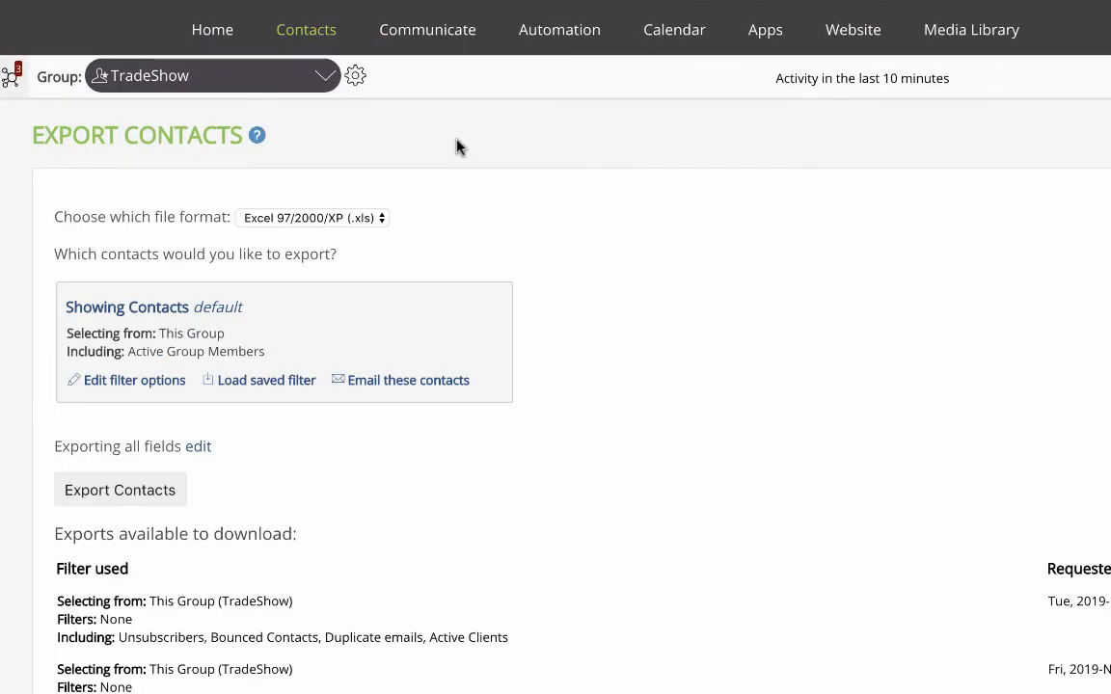
pyautogui.click(382, 220)
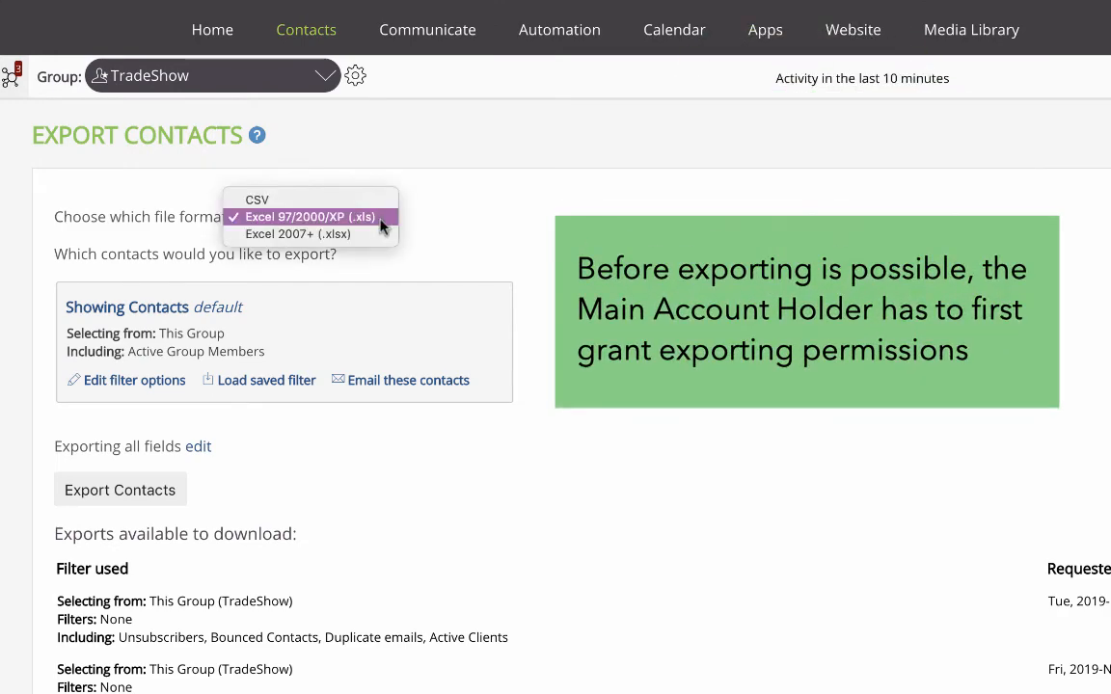
pyautogui.click(382, 204)
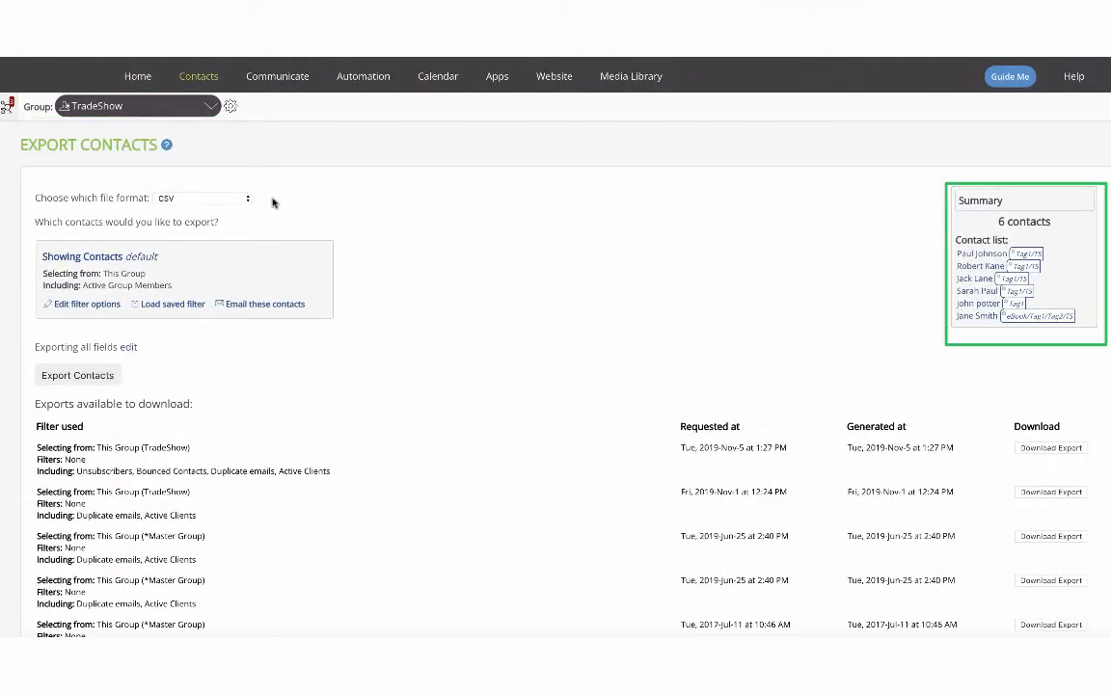
pyautogui.click(118, 305)
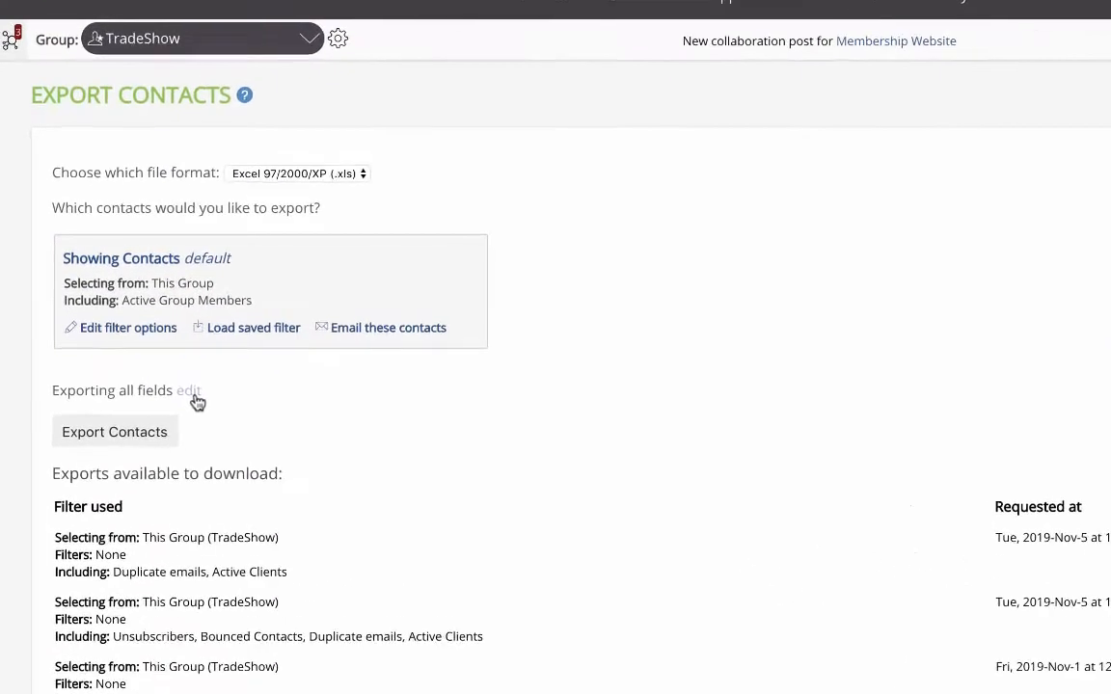
# Exclude the Address1, Address2, SMSCarrierID, SMSCarrierRequestDatetime and SMSCarrierConfirmDatetime fields from the export
pyautogui.click(191, 393)
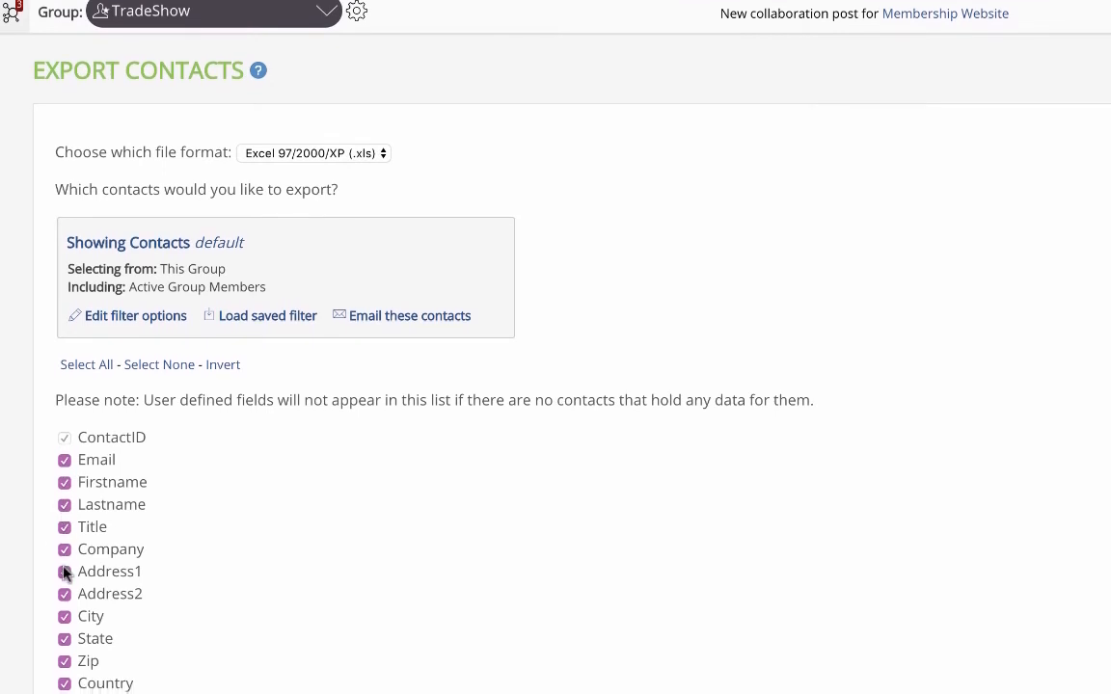
pyautogui.click(63, 577)
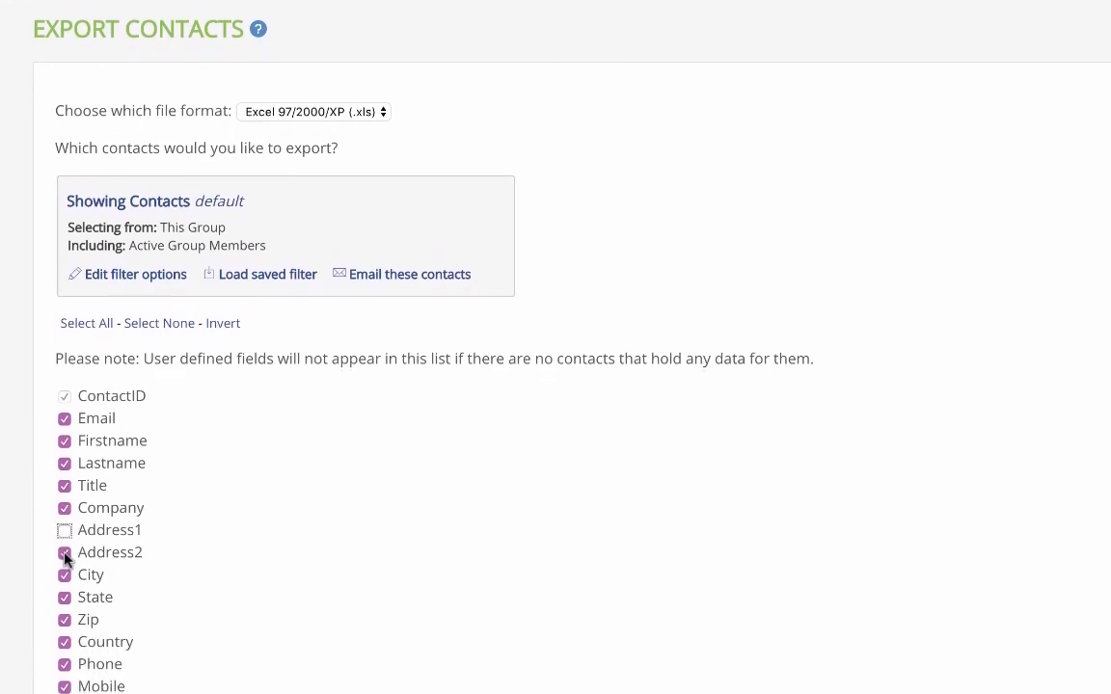
pyautogui.click(64, 568)
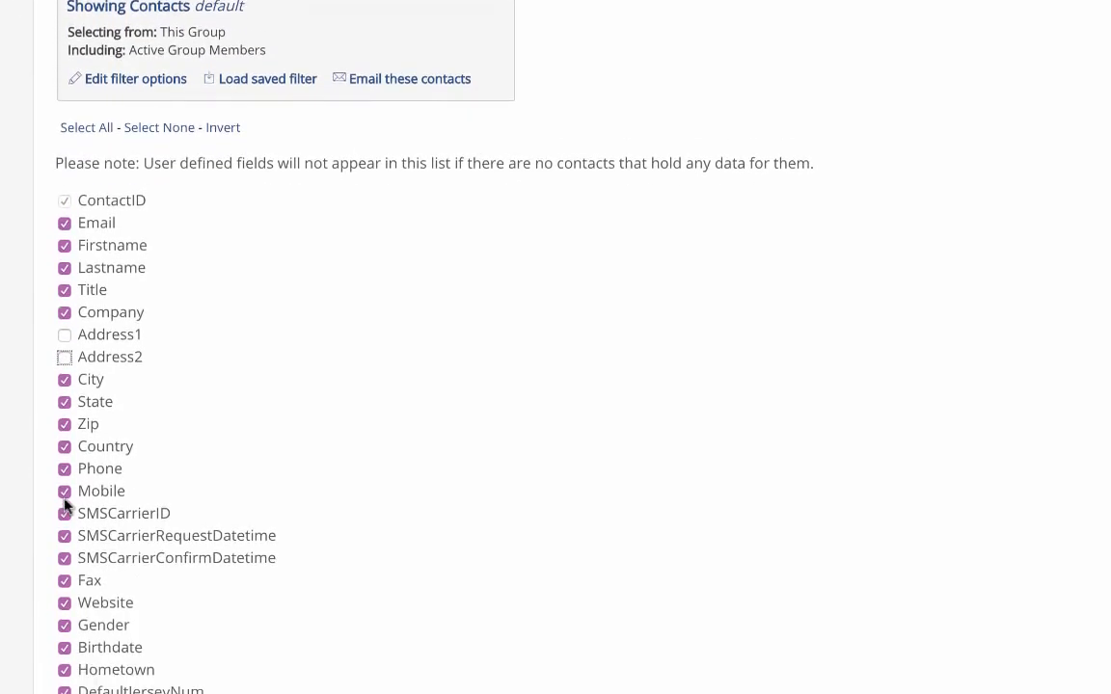
pyautogui.click(63, 635)
pyautogui.click(63, 481)
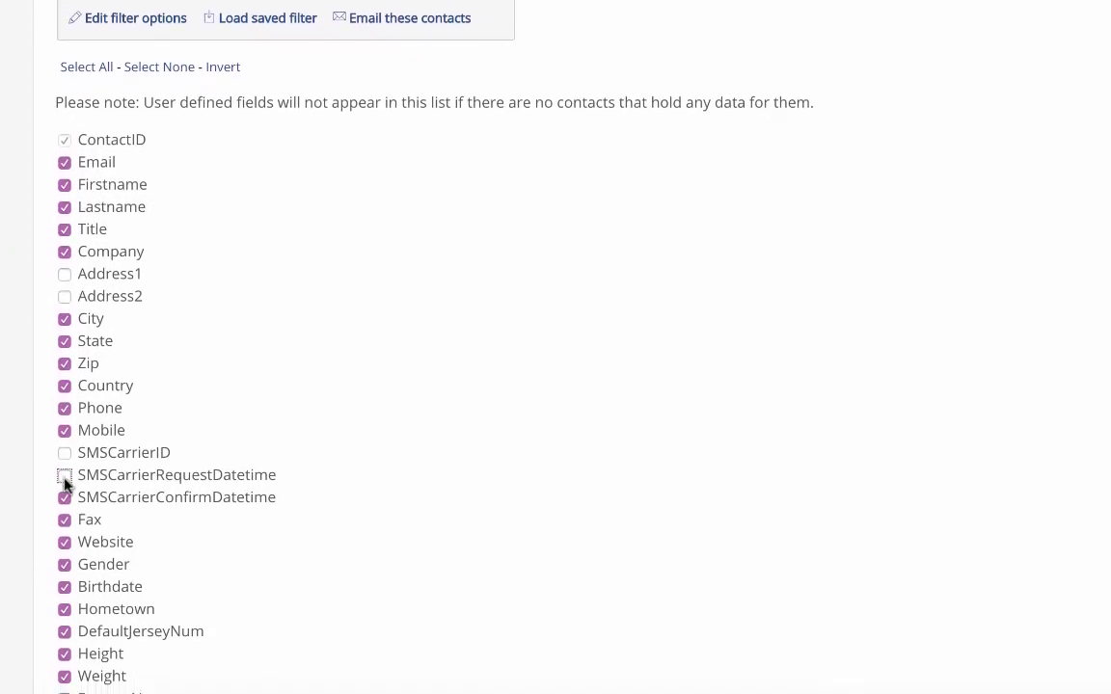
pyautogui.click(63, 502)
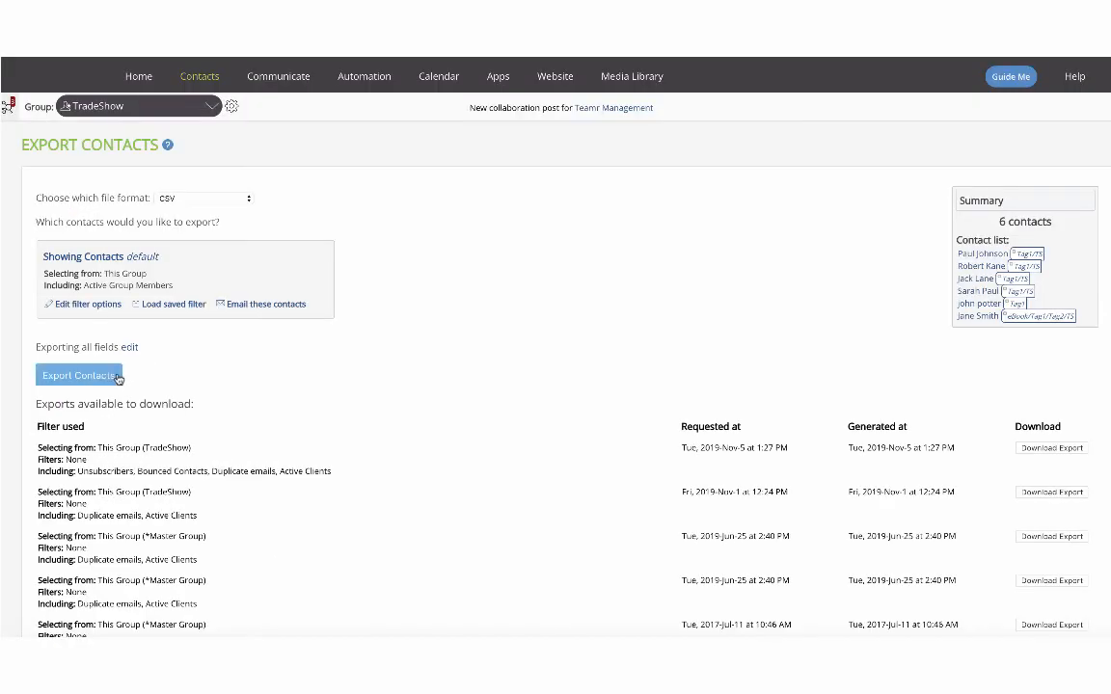
# Export the contacts, acknowledge the ready notice, and download the newest generated export
pyautogui.click(112, 381)
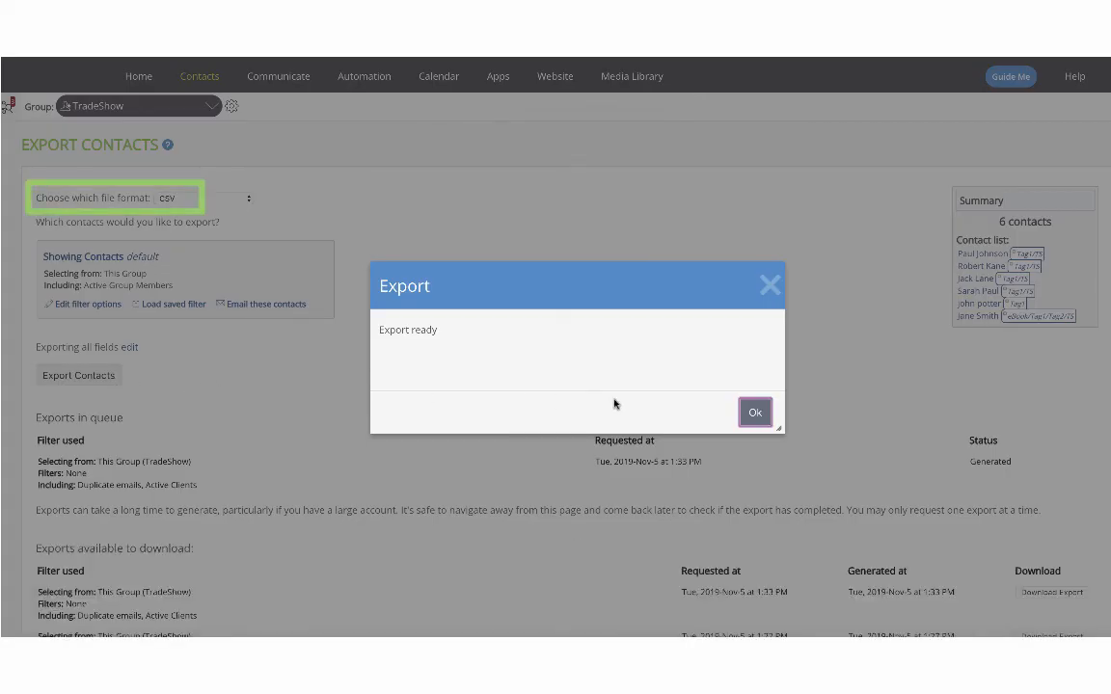
pyautogui.click(749, 410)
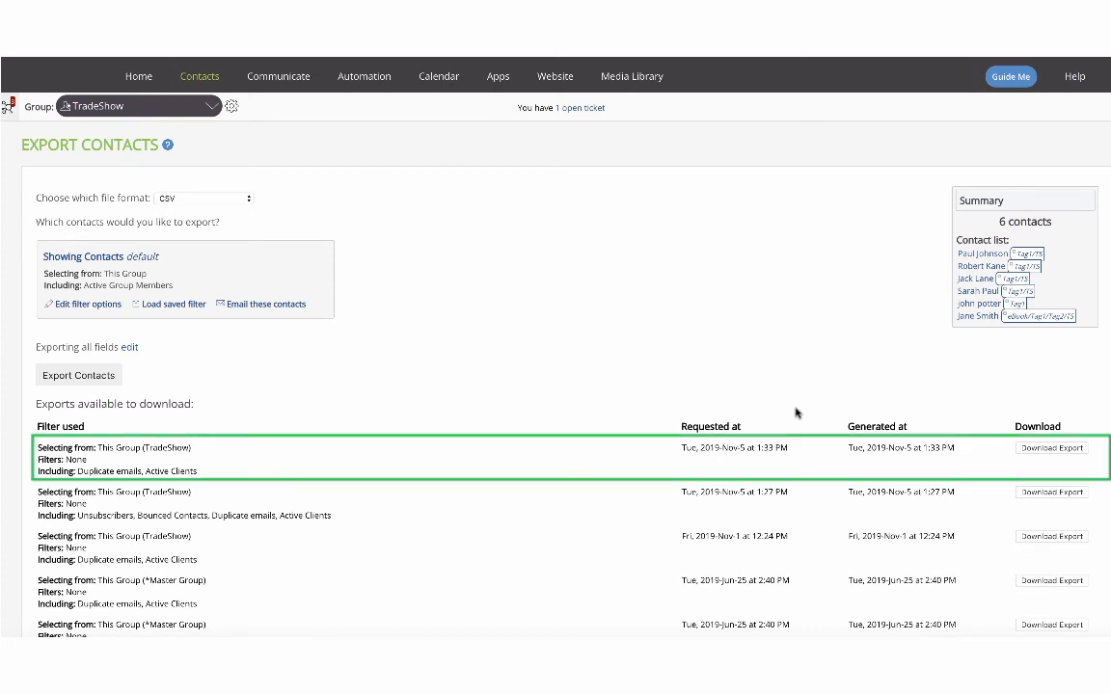
pyautogui.click(1034, 451)
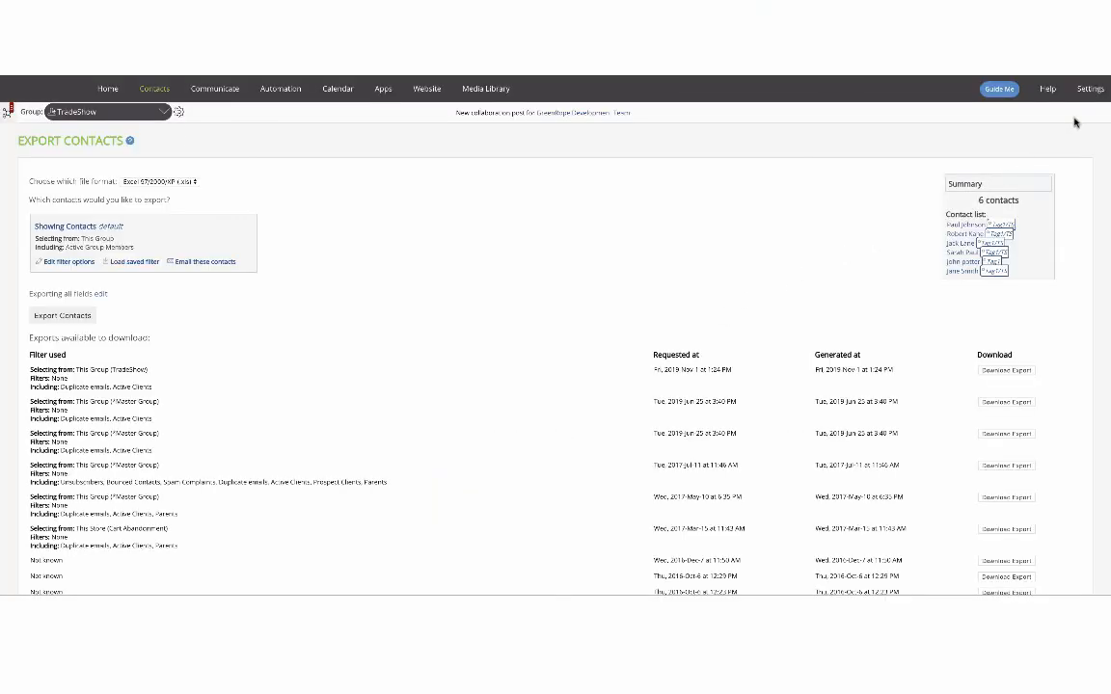
# Grant a contact shared access to the TradeShow group by their e-mail address and switch on their Export permission
pyautogui.moveTo(1087, 95)
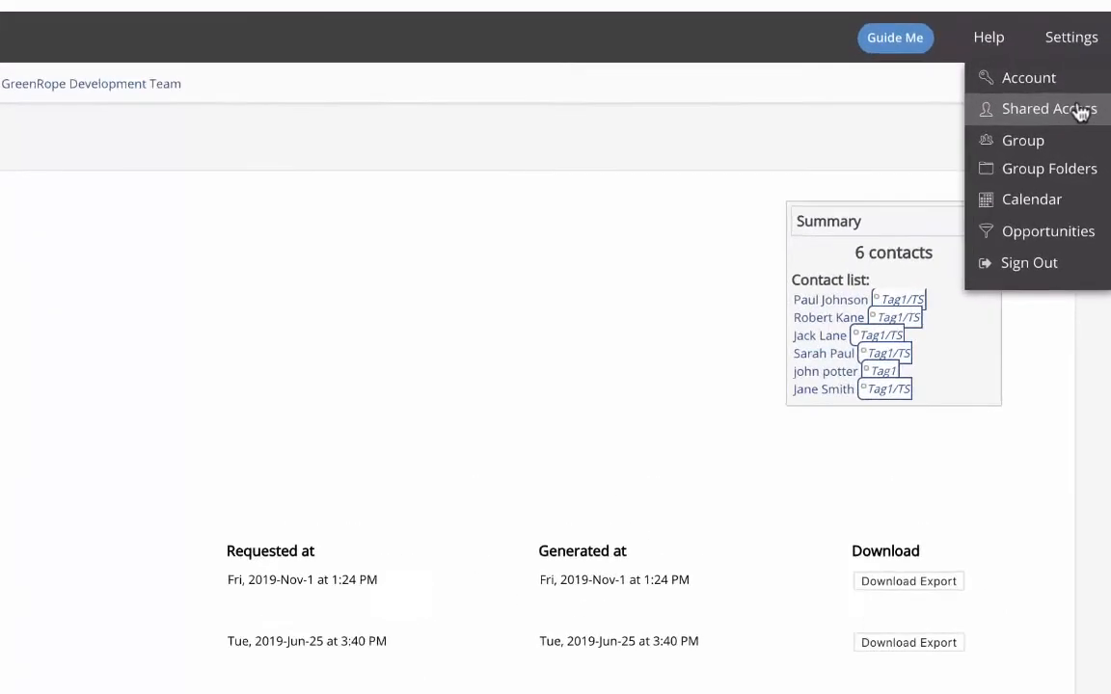
pyautogui.click(1080, 110)
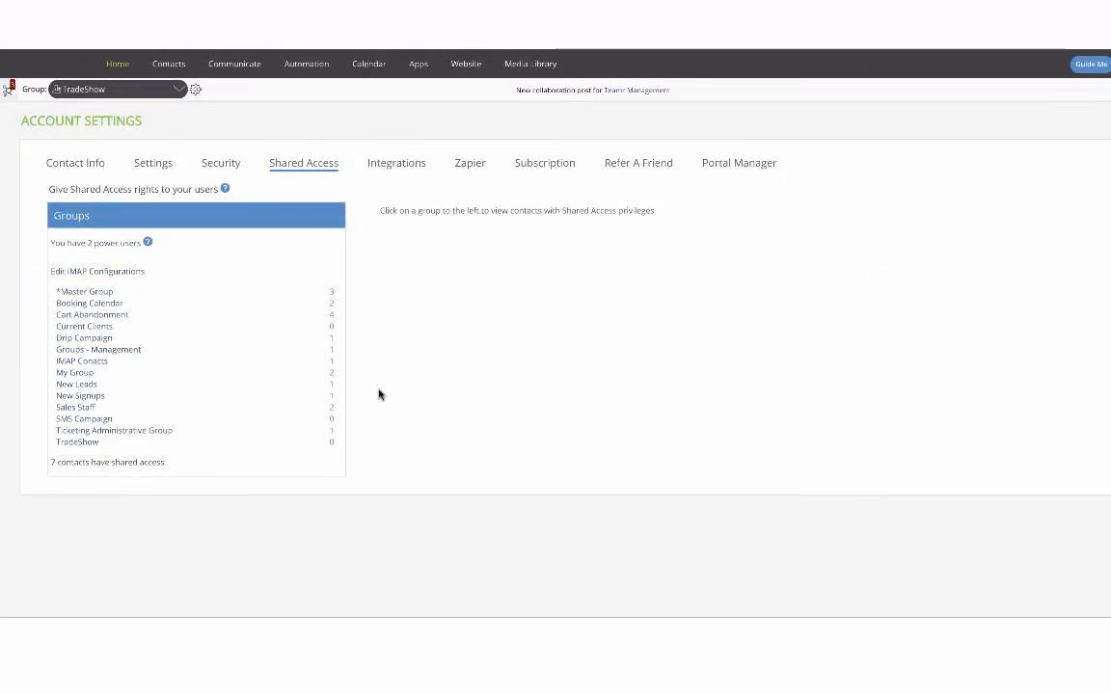
pyautogui.click(90, 445)
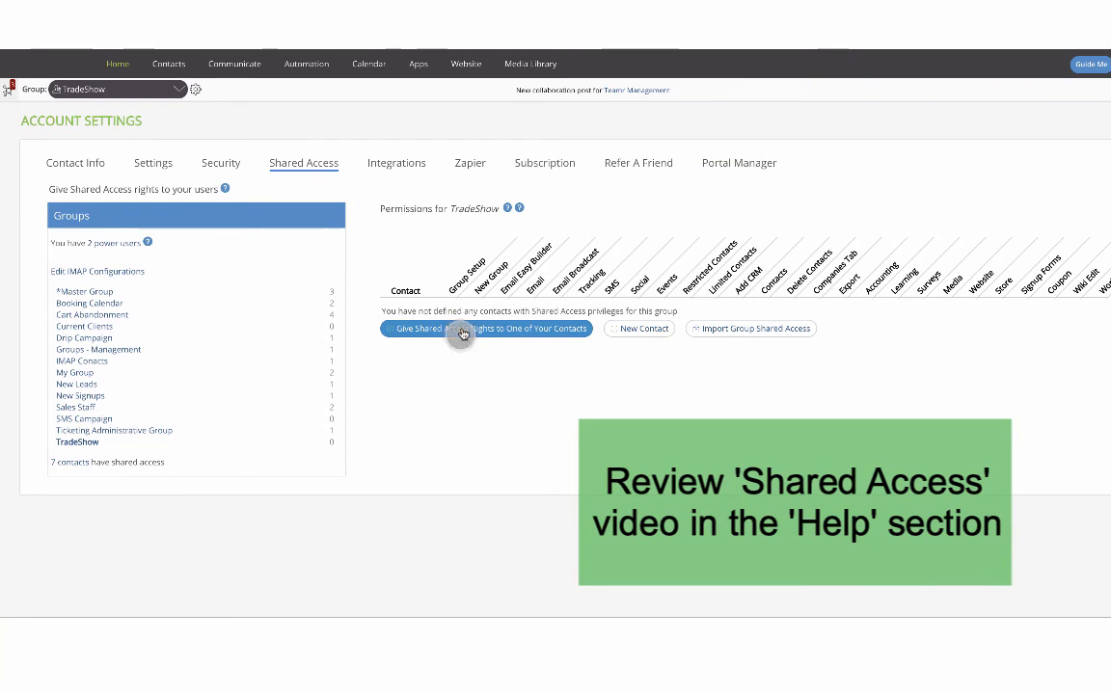
pyautogui.click(463, 330)
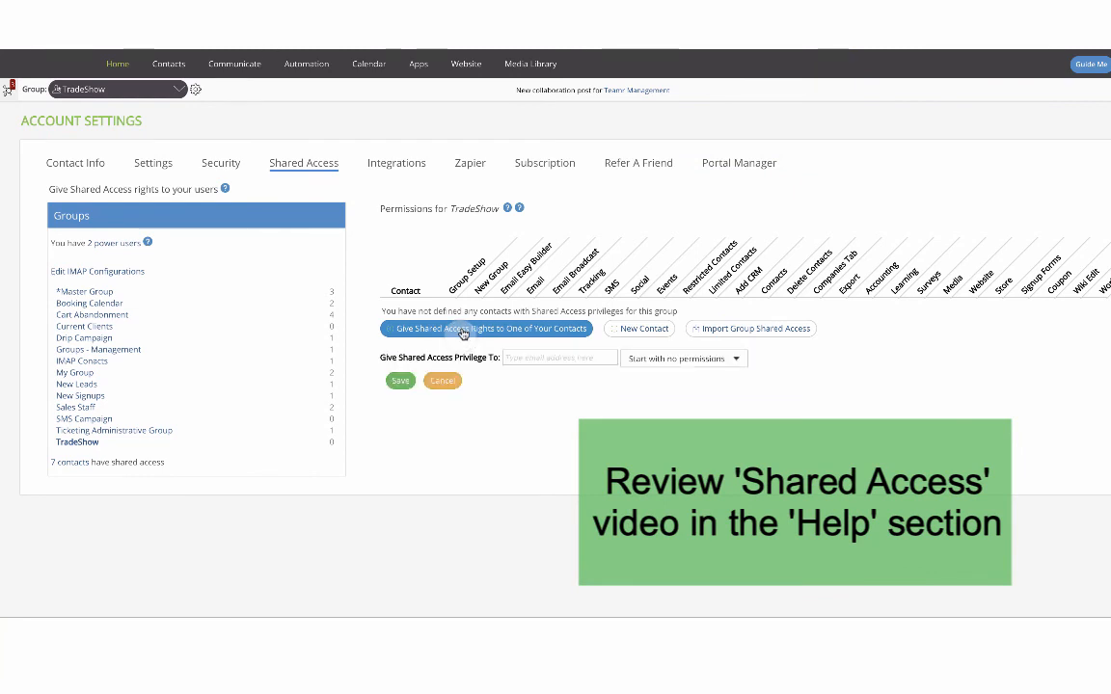
pyautogui.click(521, 357)
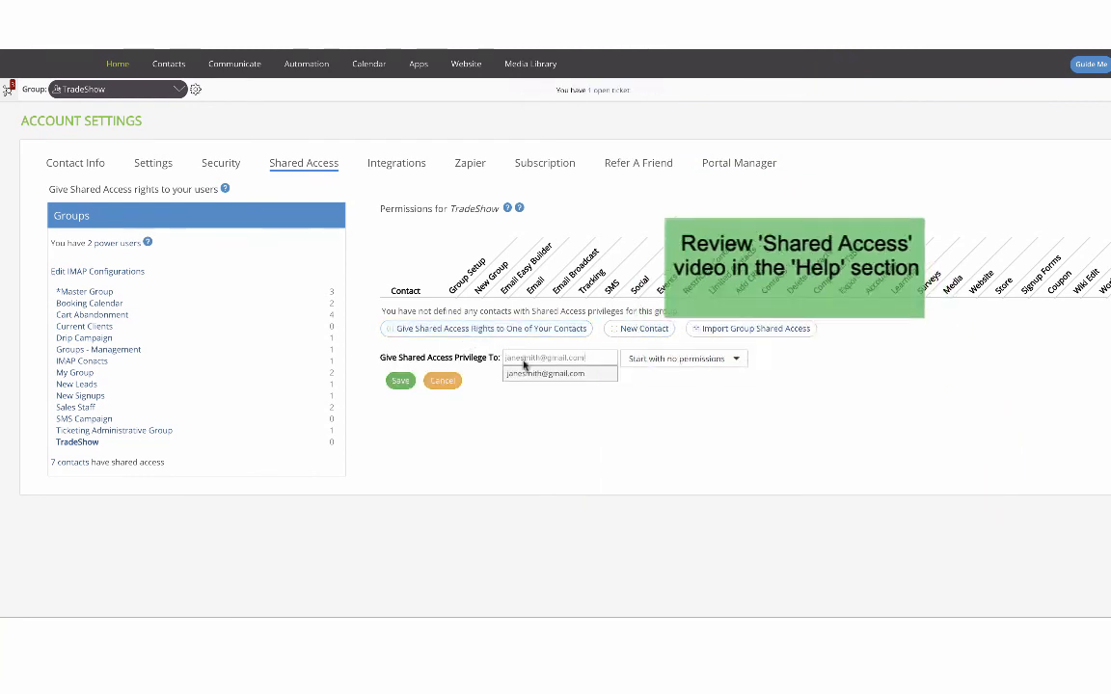
pyautogui.click(525, 375)
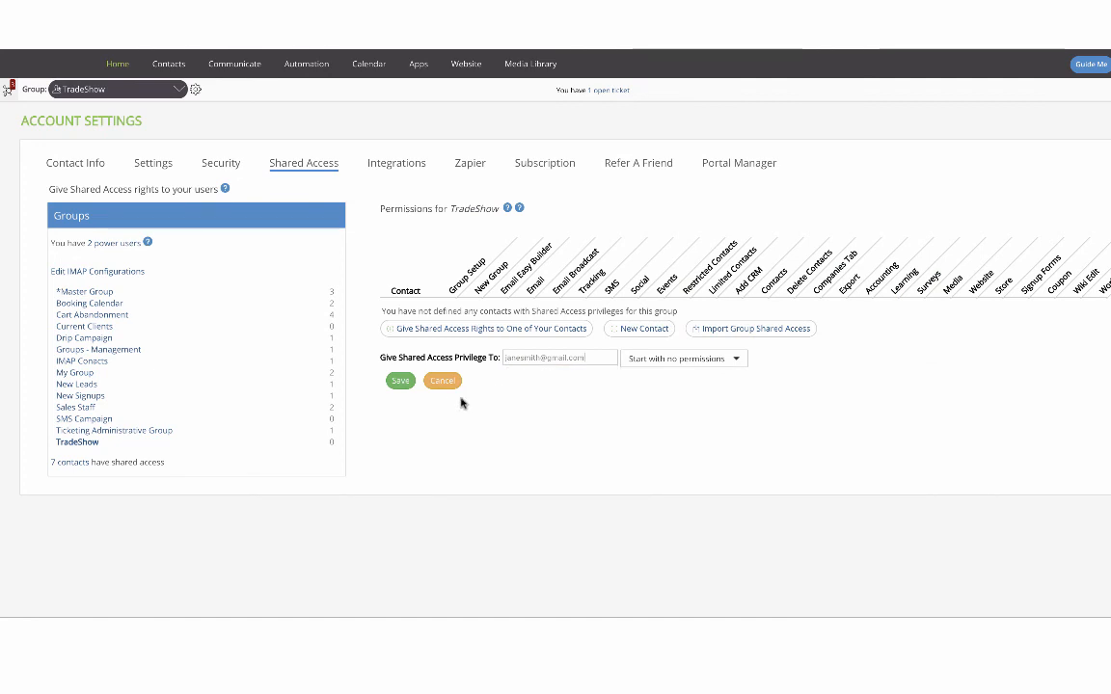
pyautogui.click(401, 383)
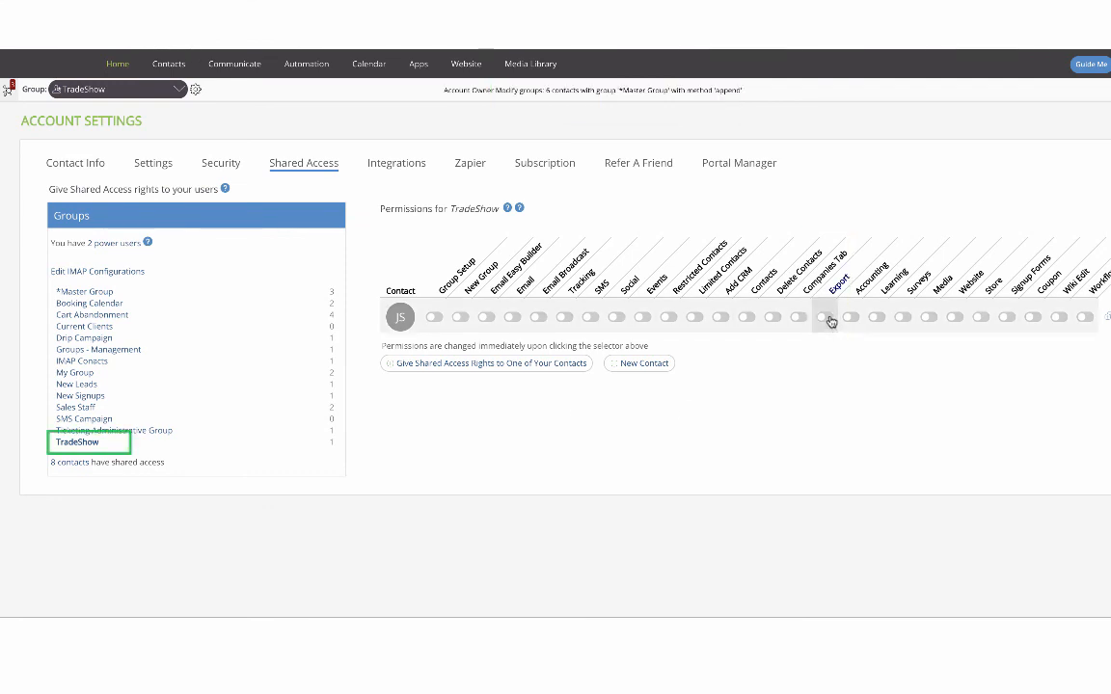
pyautogui.click(827, 319)
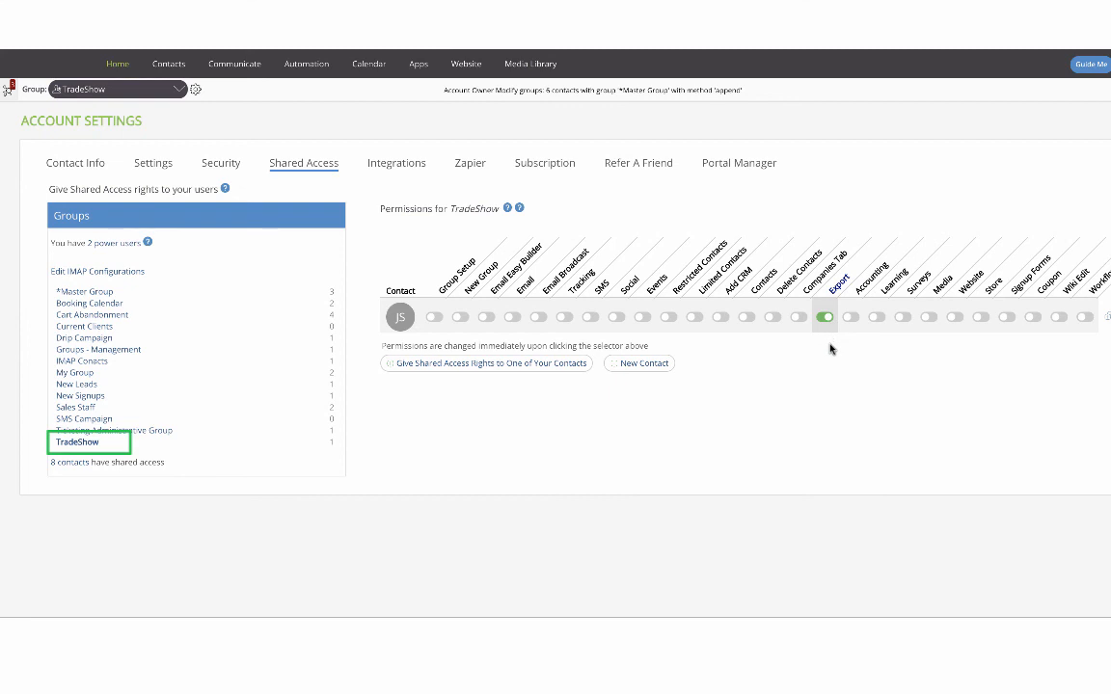